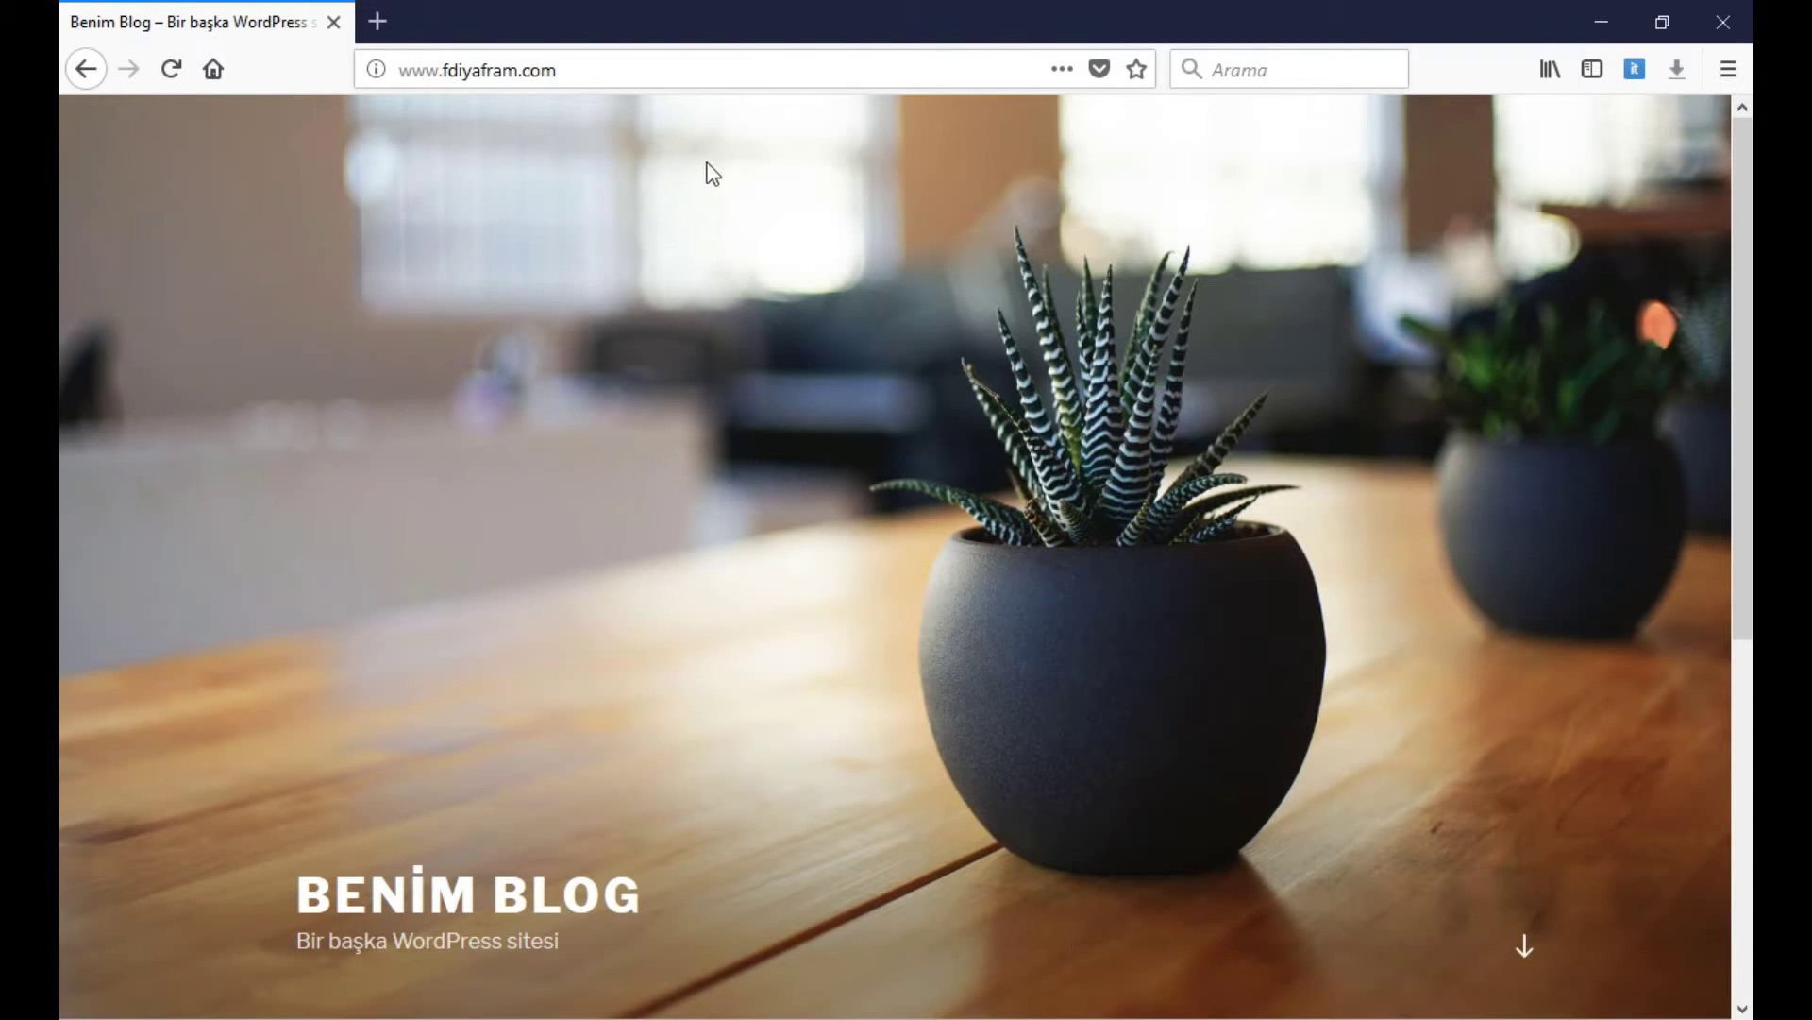
Go to the site's /admin address to reach the WordPress login page
scroll(615, 303, down, 5)
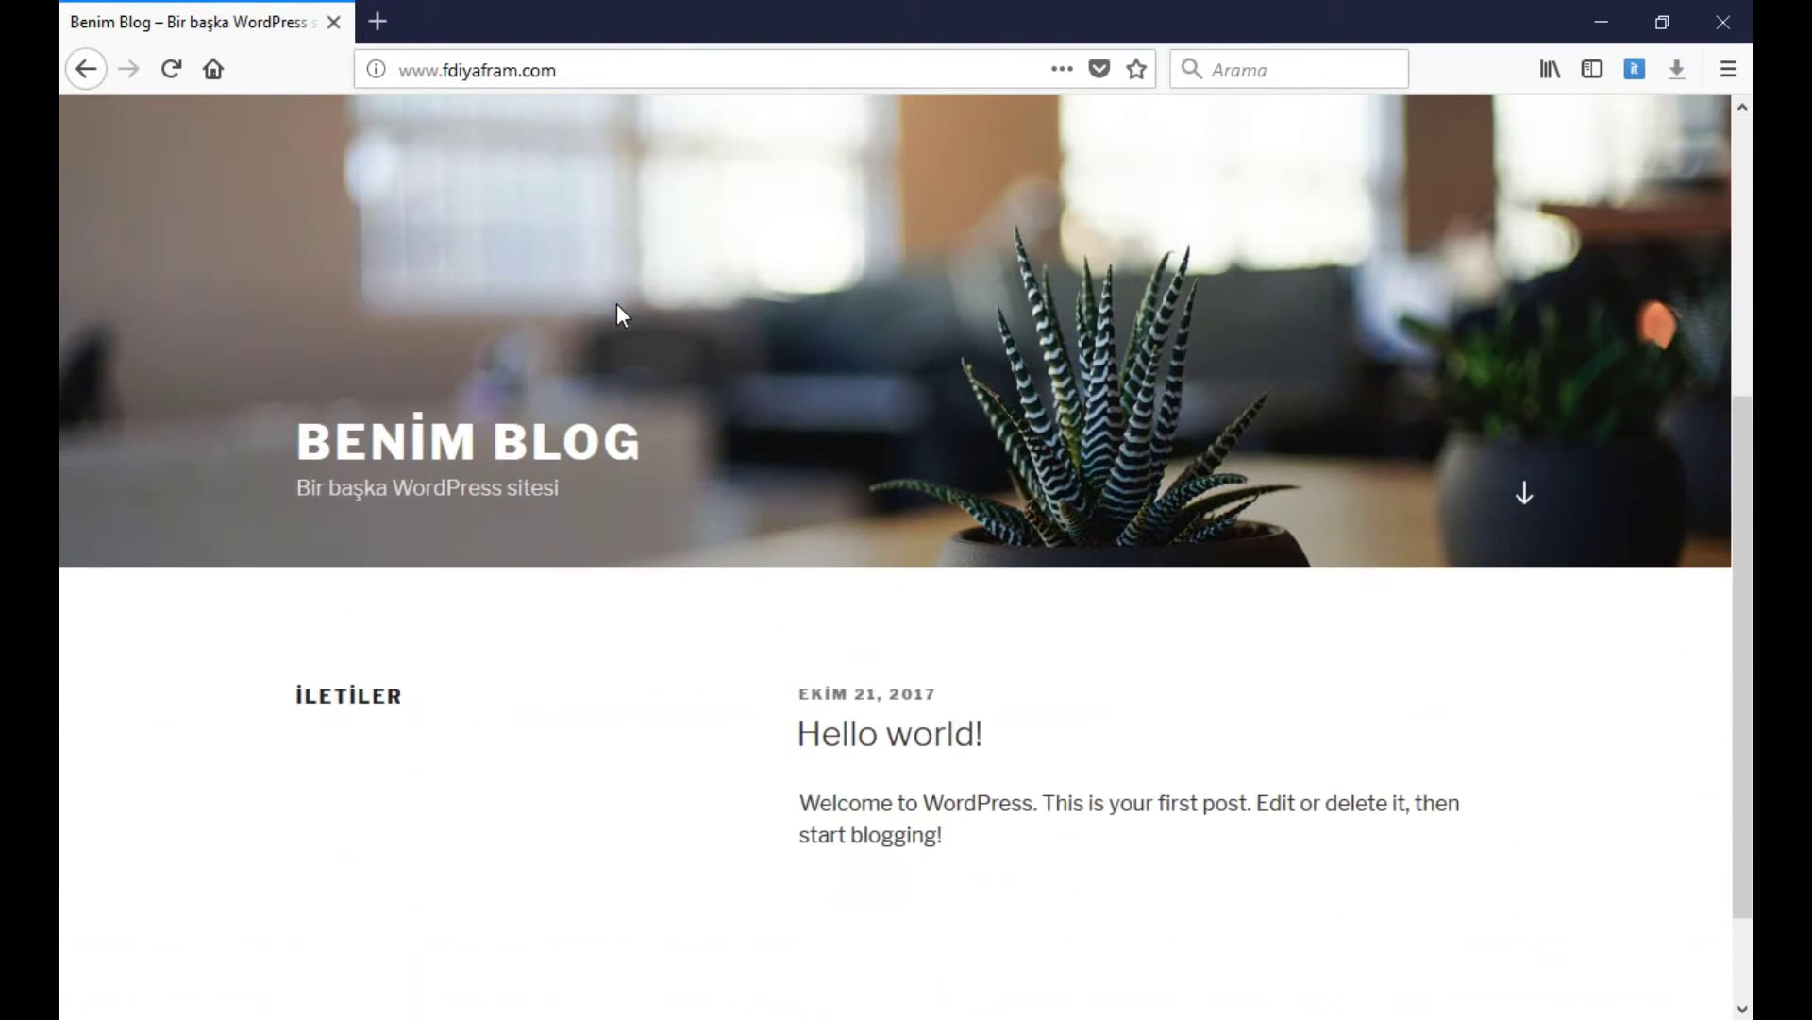
scroll(615, 308, up, 6)
click(627, 69)
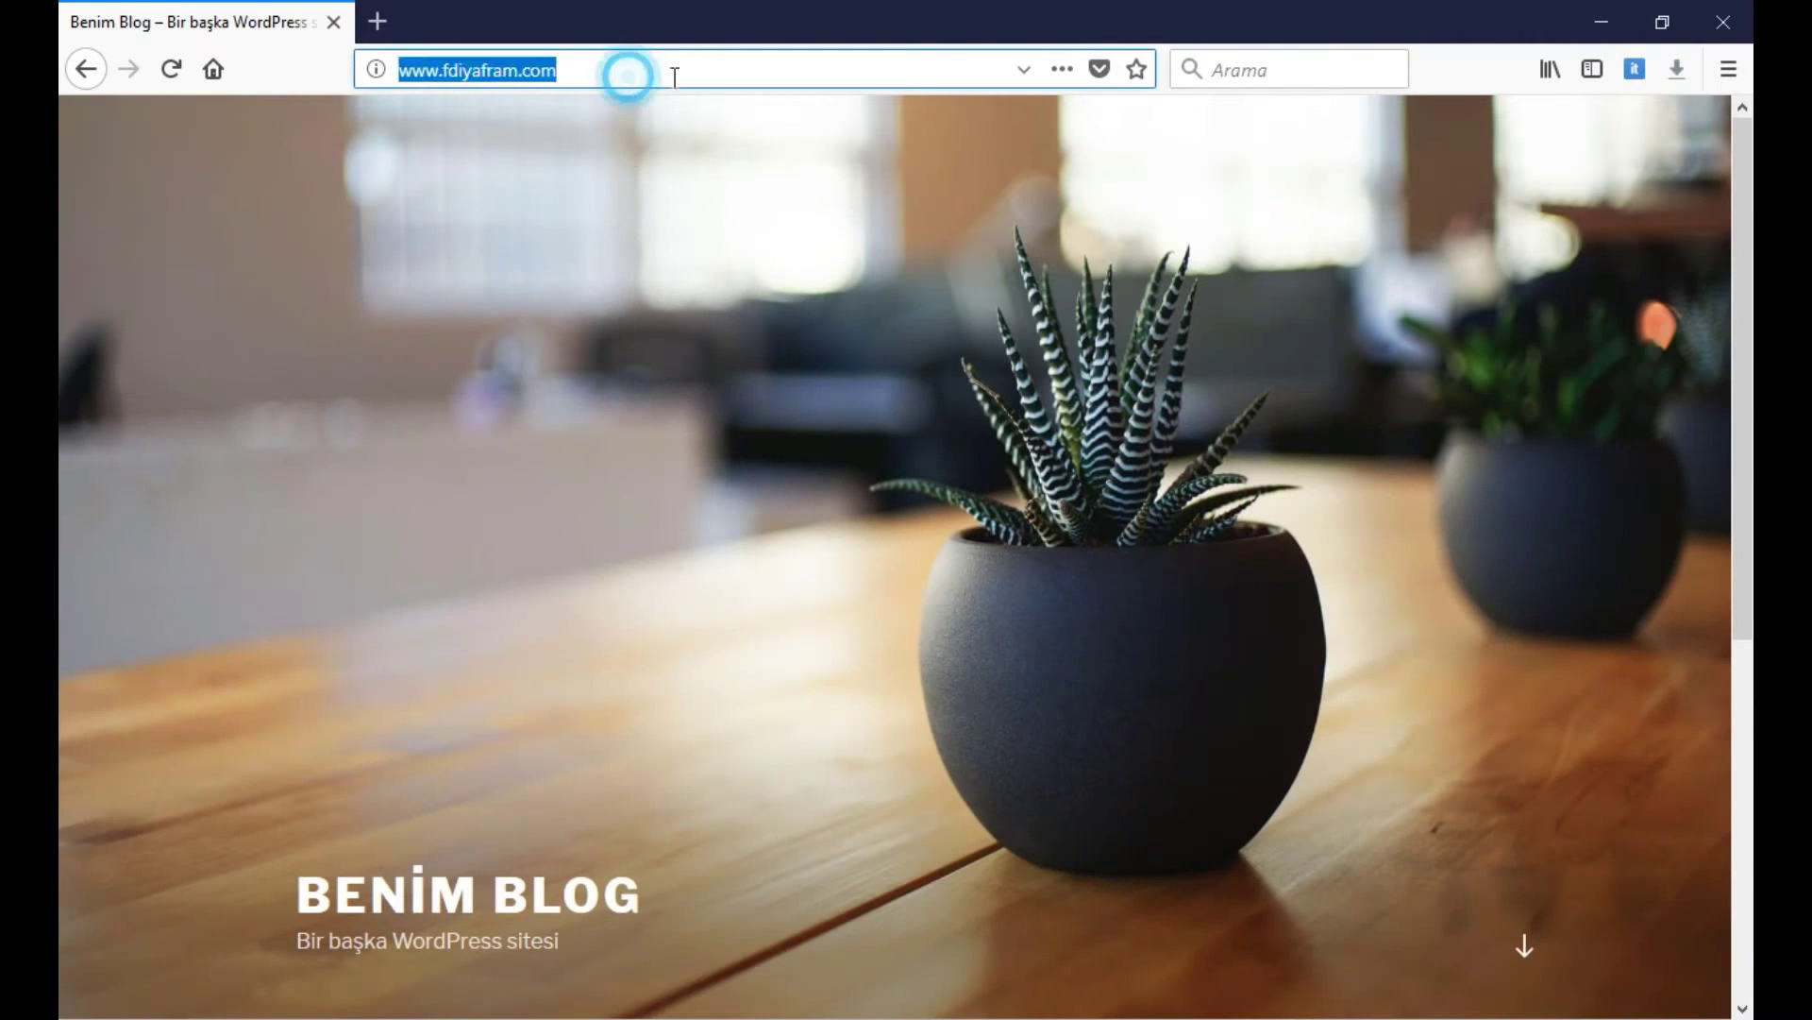
click(745, 66)
scroll(819, 510, down, 5)
scroll(817, 544, up, 6)
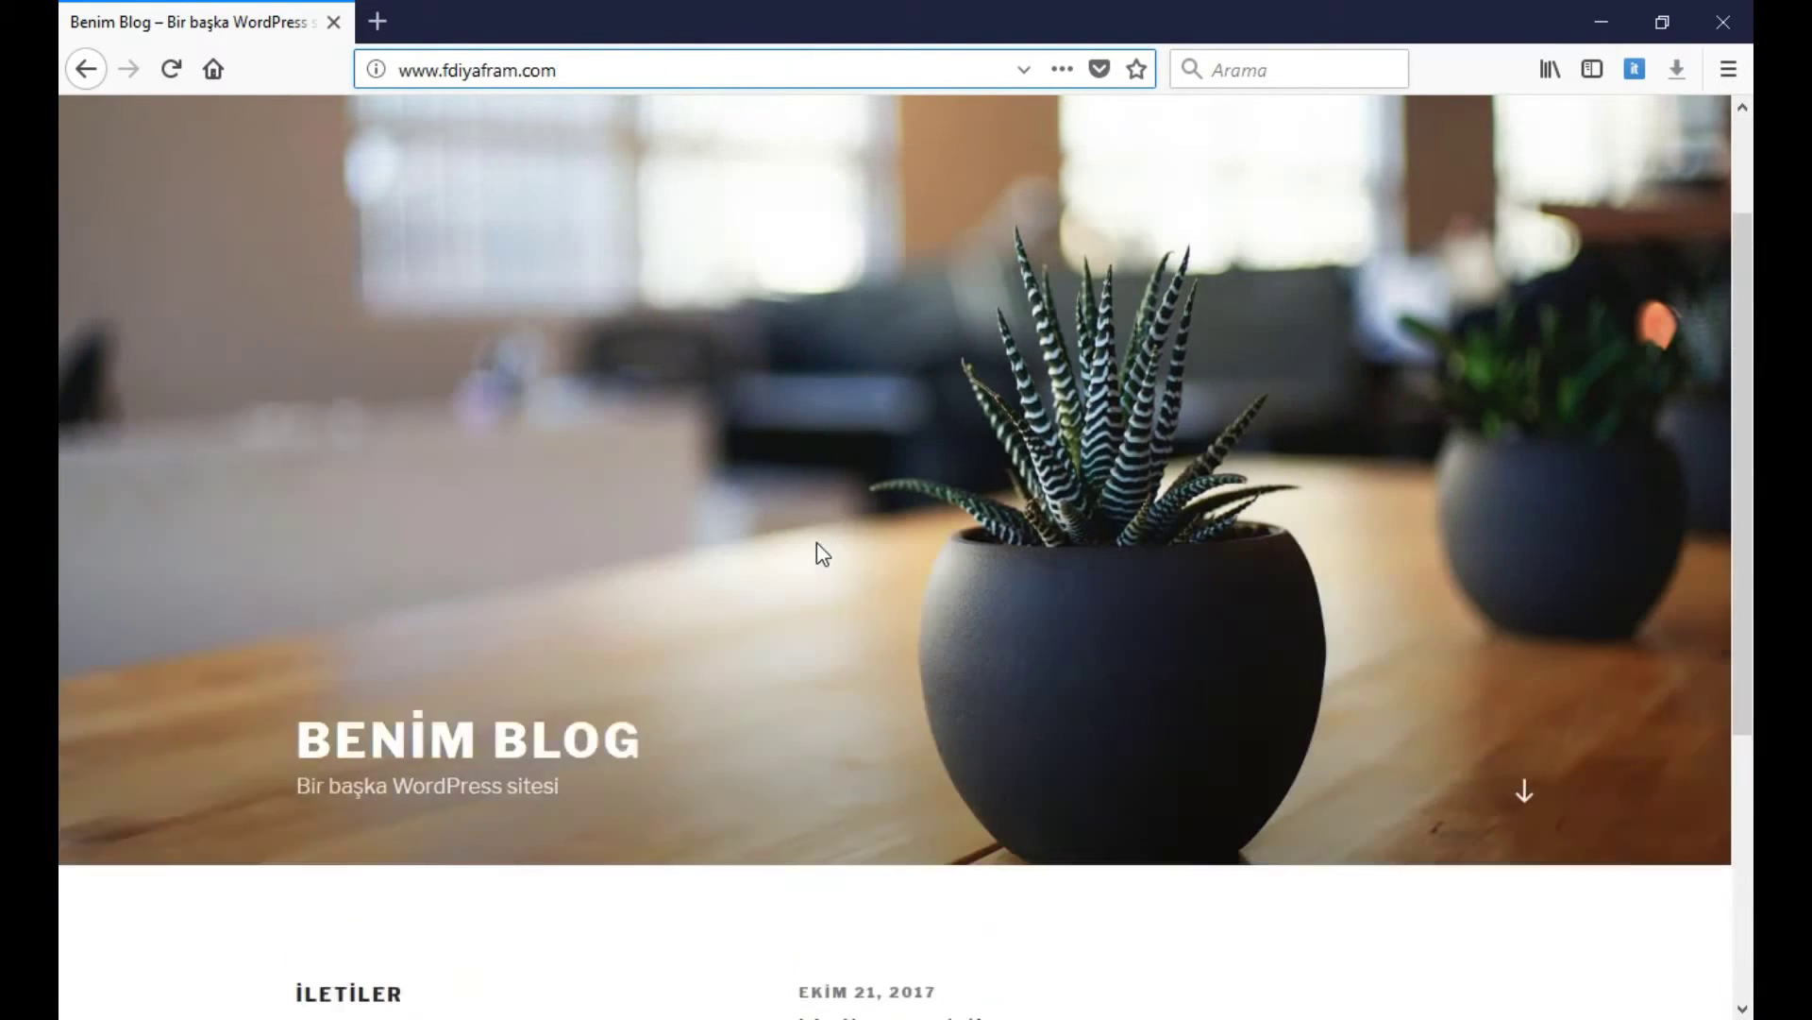
text(/)
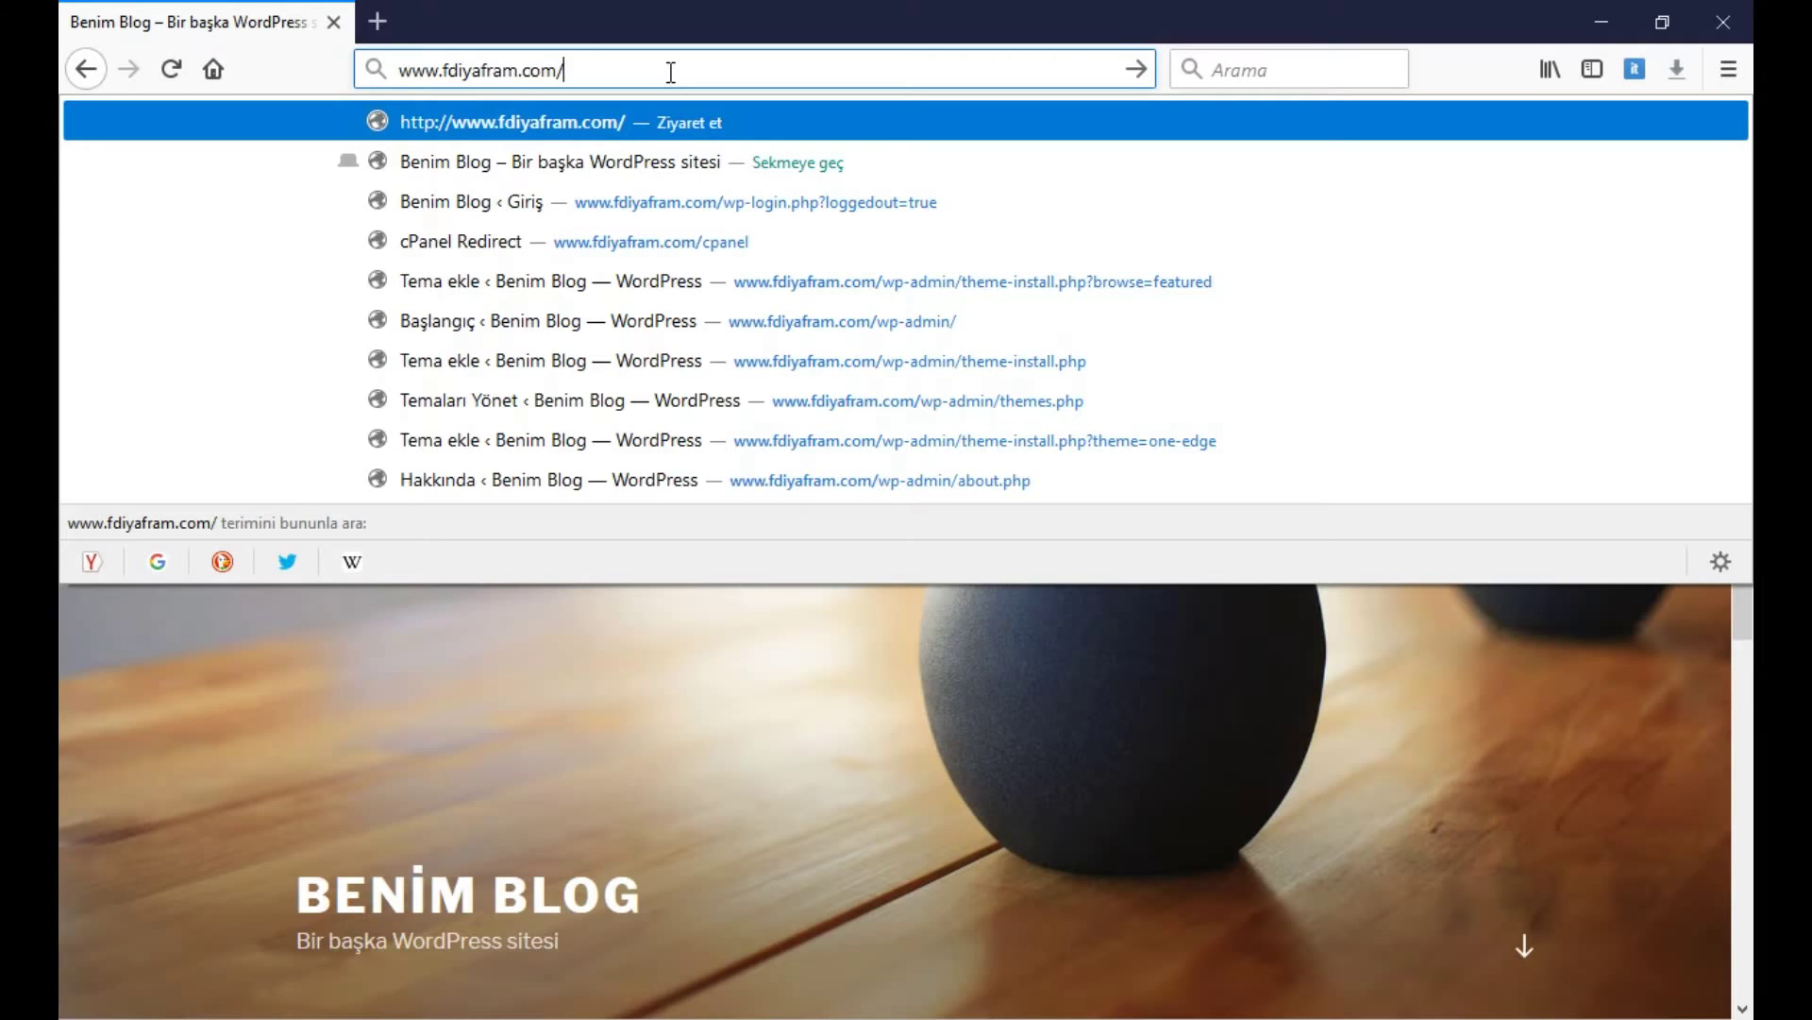
key(Return)
text(admin)
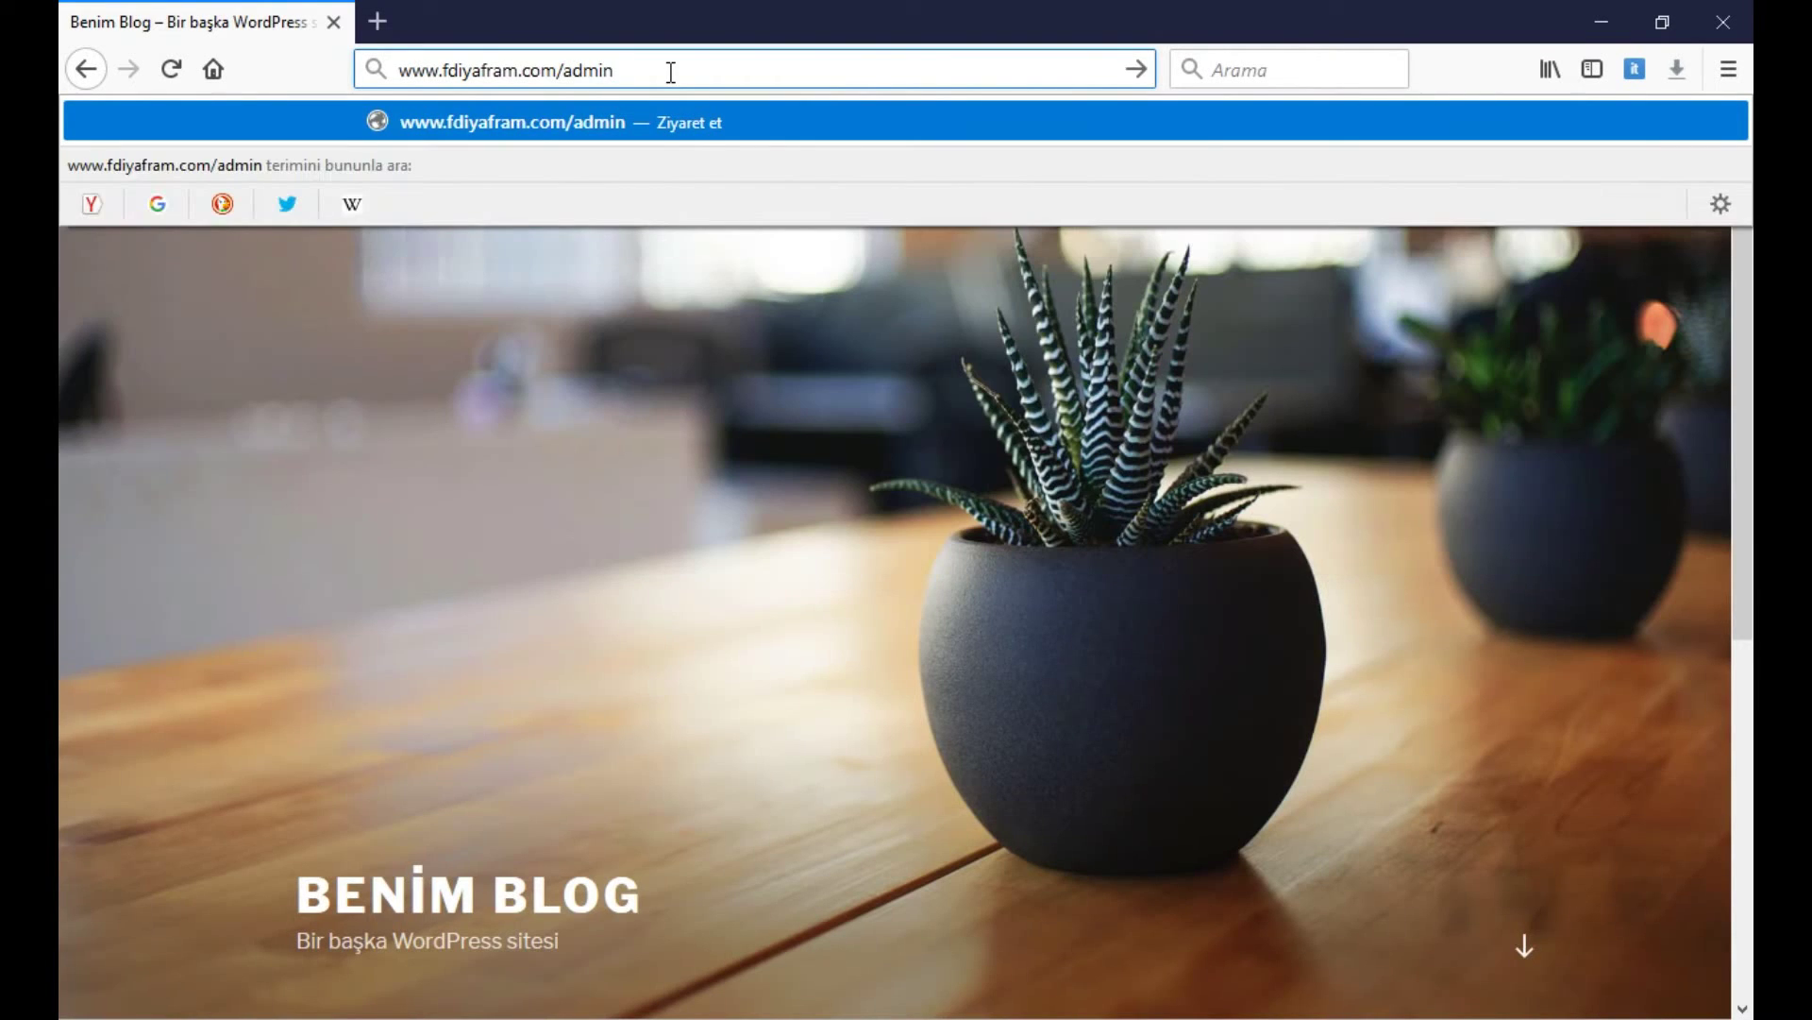
key(Return)
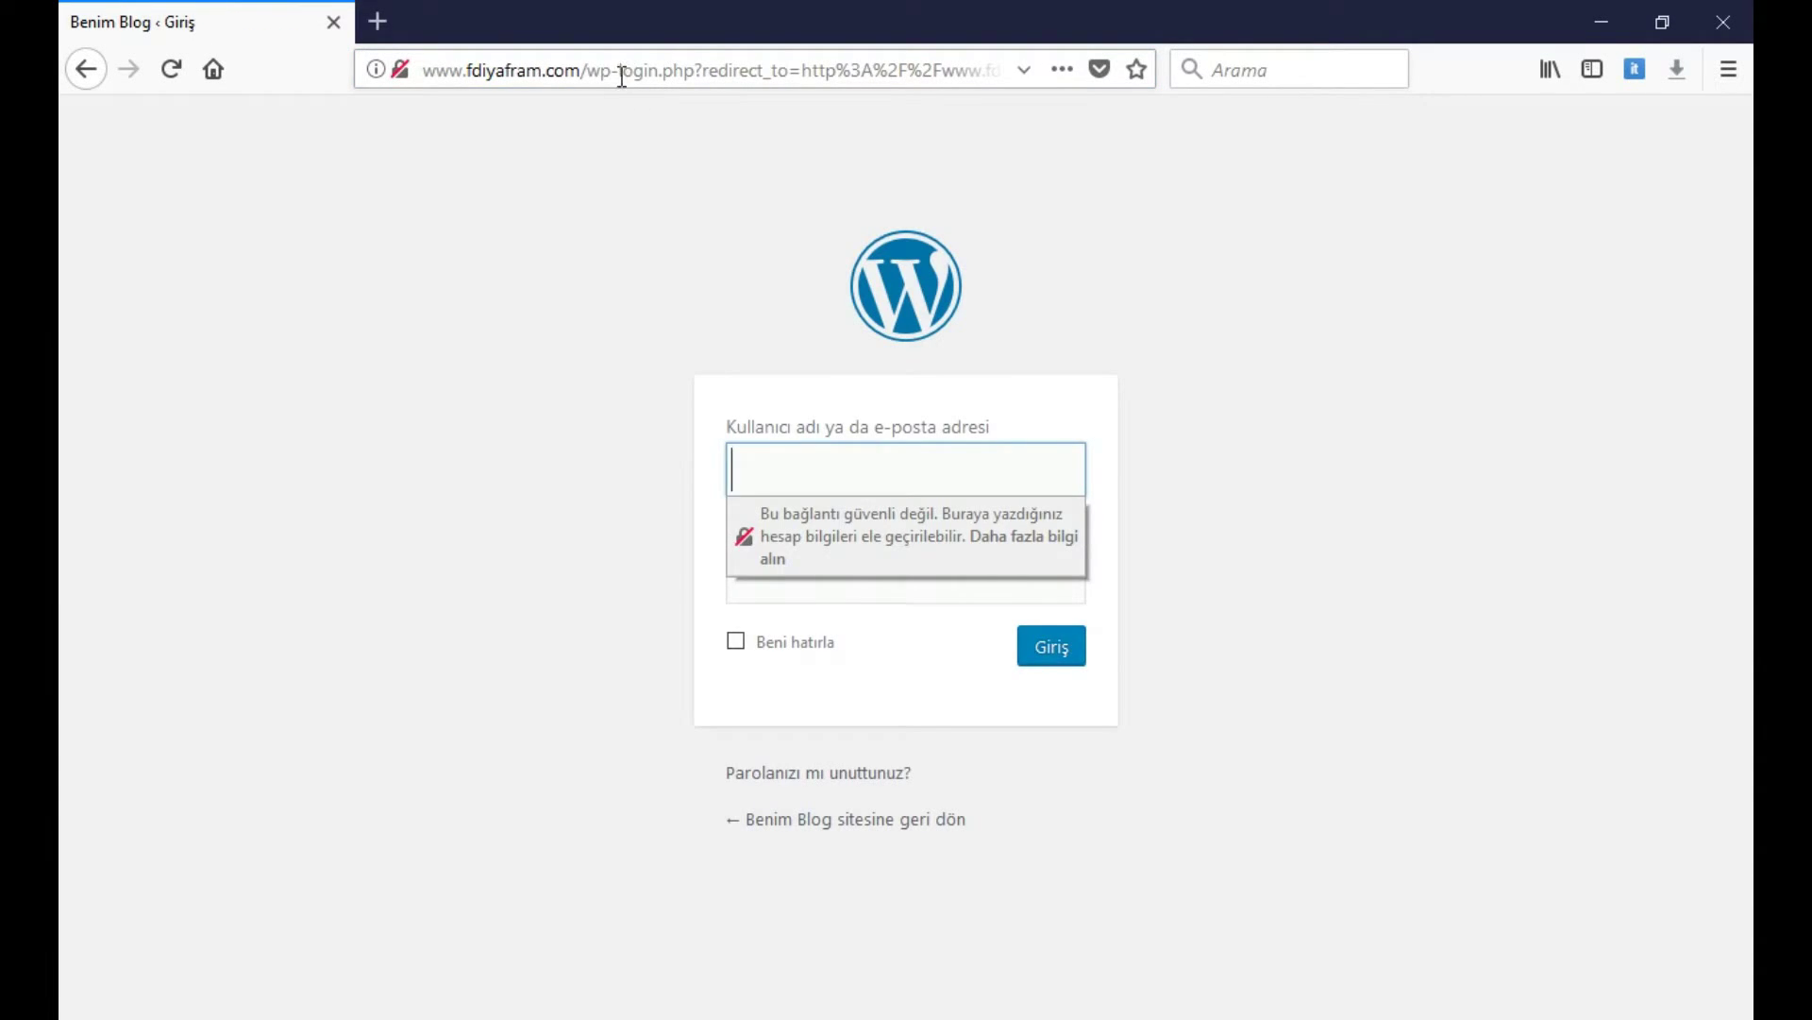
click(604, 69)
click(605, 69)
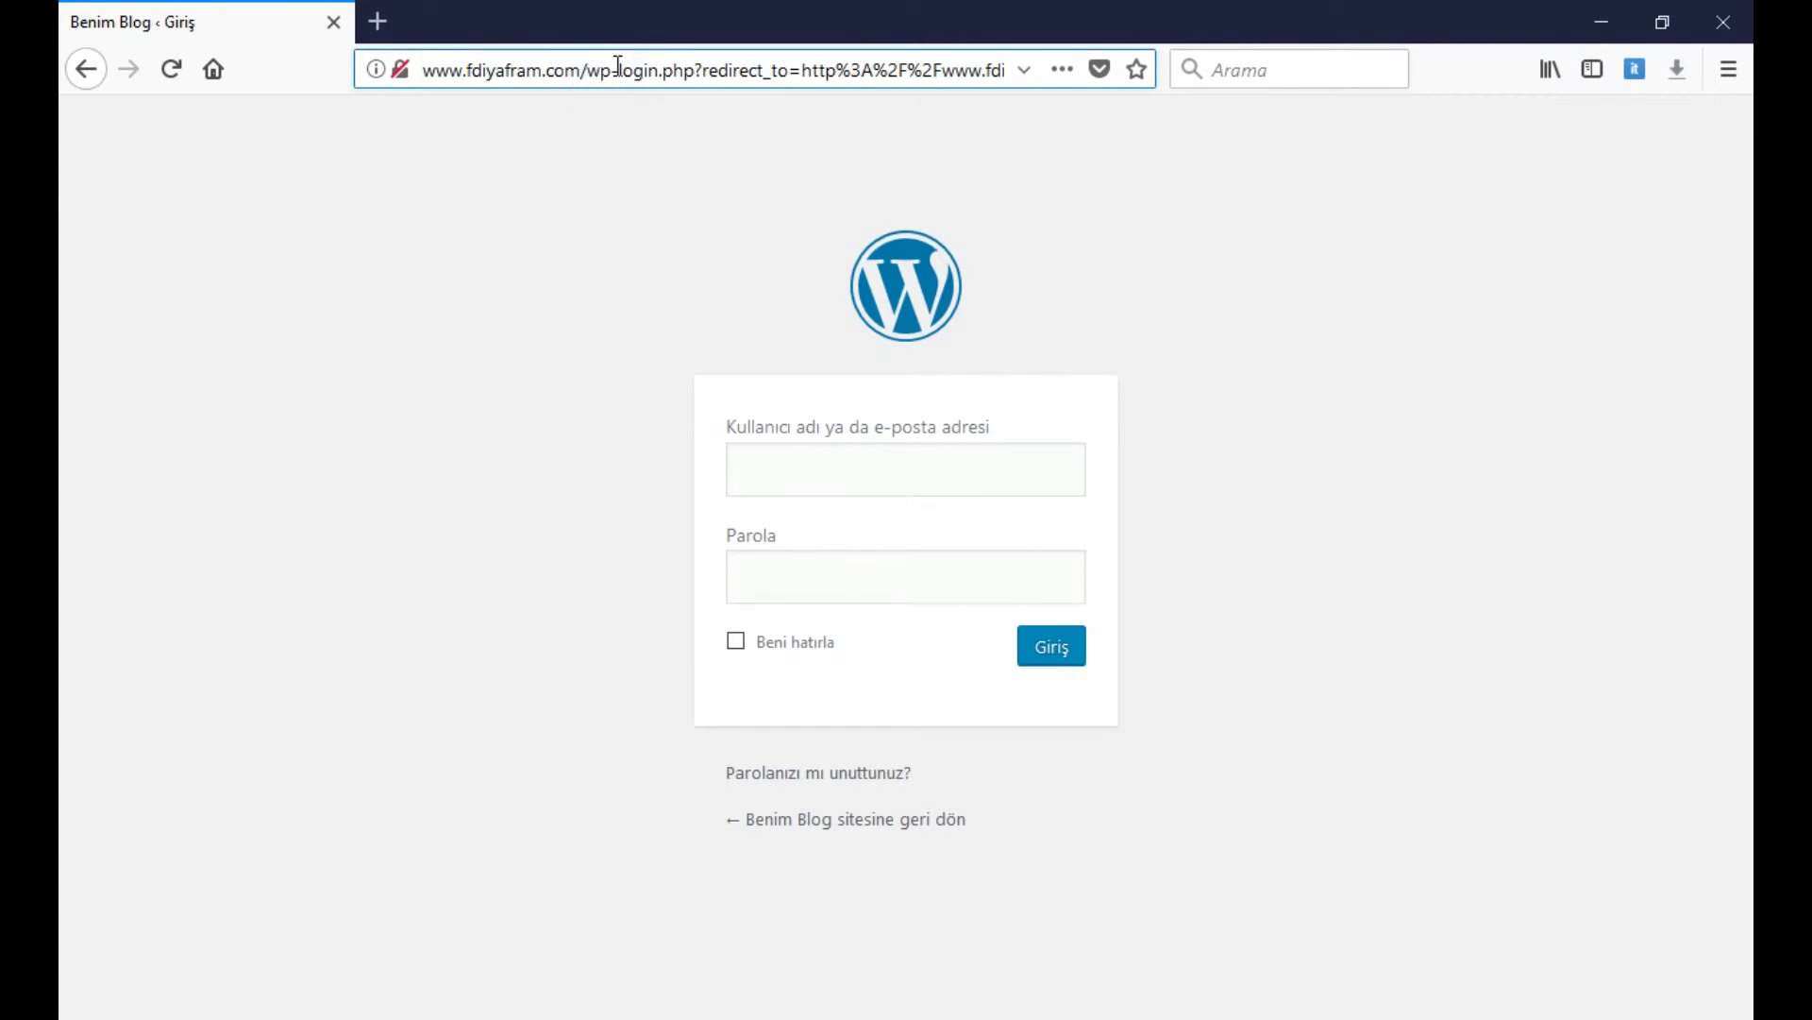
Log in with the admin e-mail and password, declining to save the password in the browser
click(819, 454)
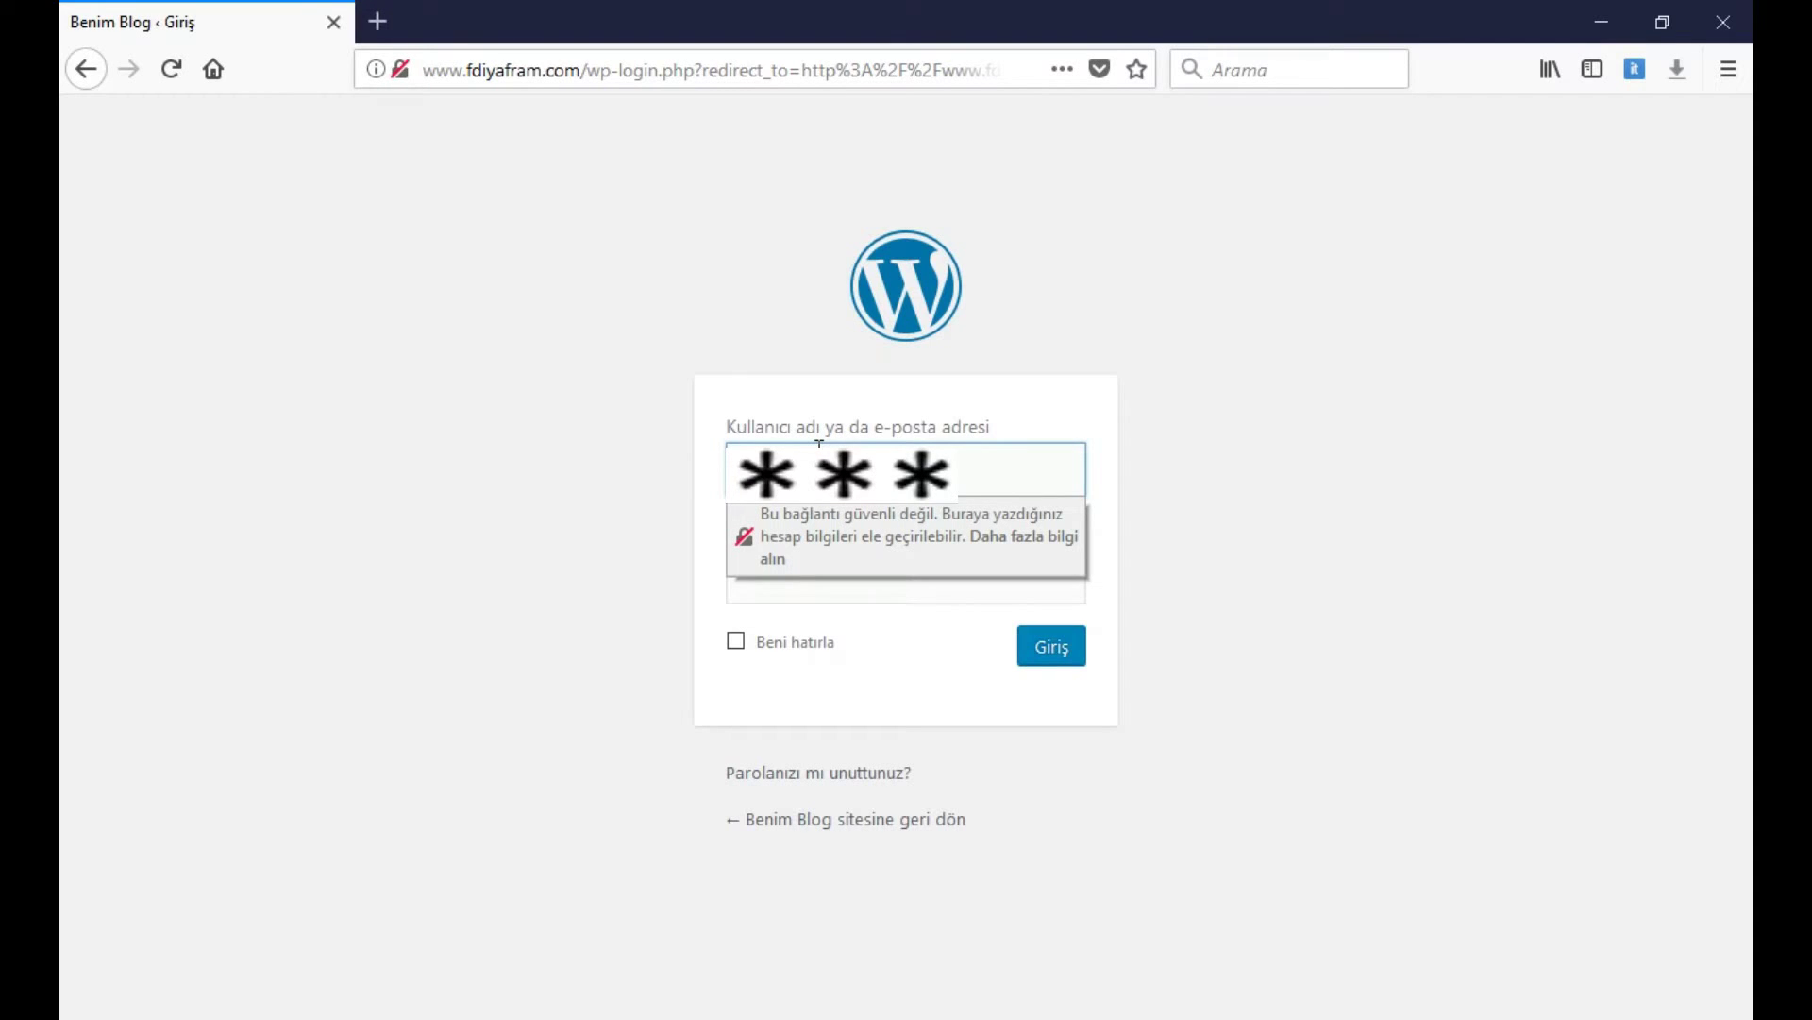
text(ail.com)
key(Tab)
text(********)
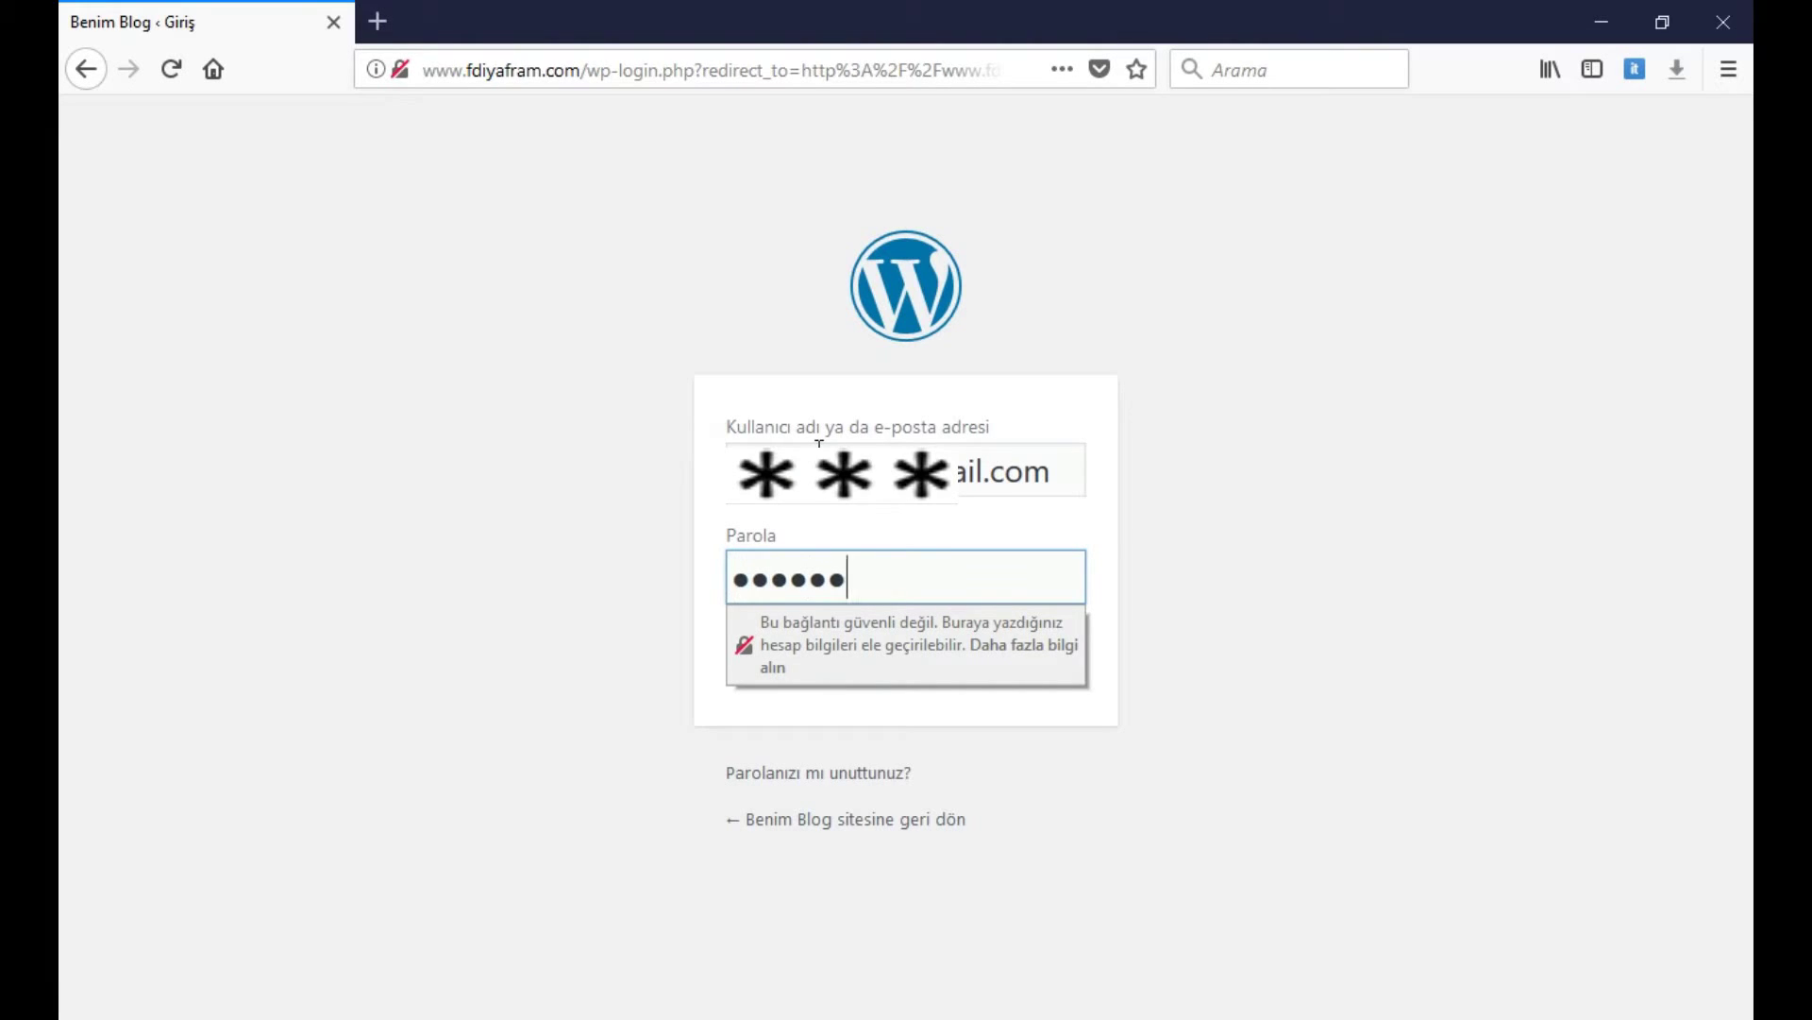
text(****)
key(Return)
click(705, 289)
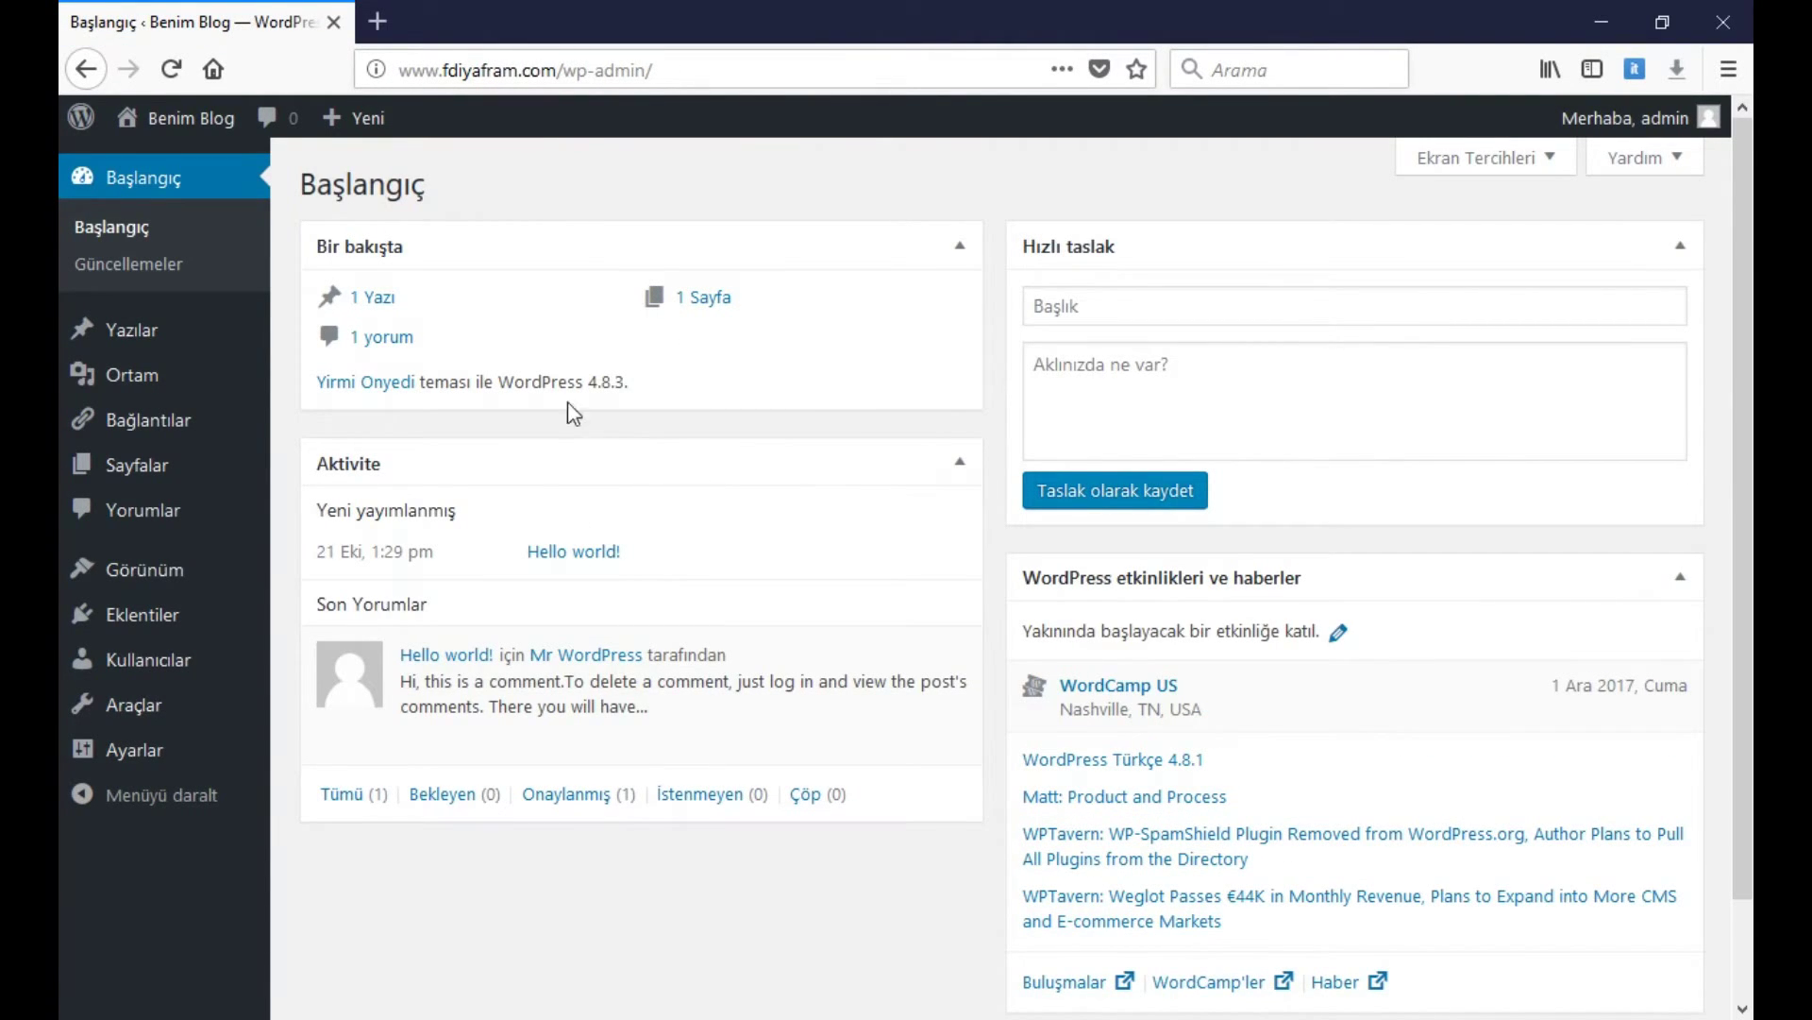
Go to Görünüm > Temalar and bring up the Yeni ekle featured theme catalogue
mouse_move(178, 578)
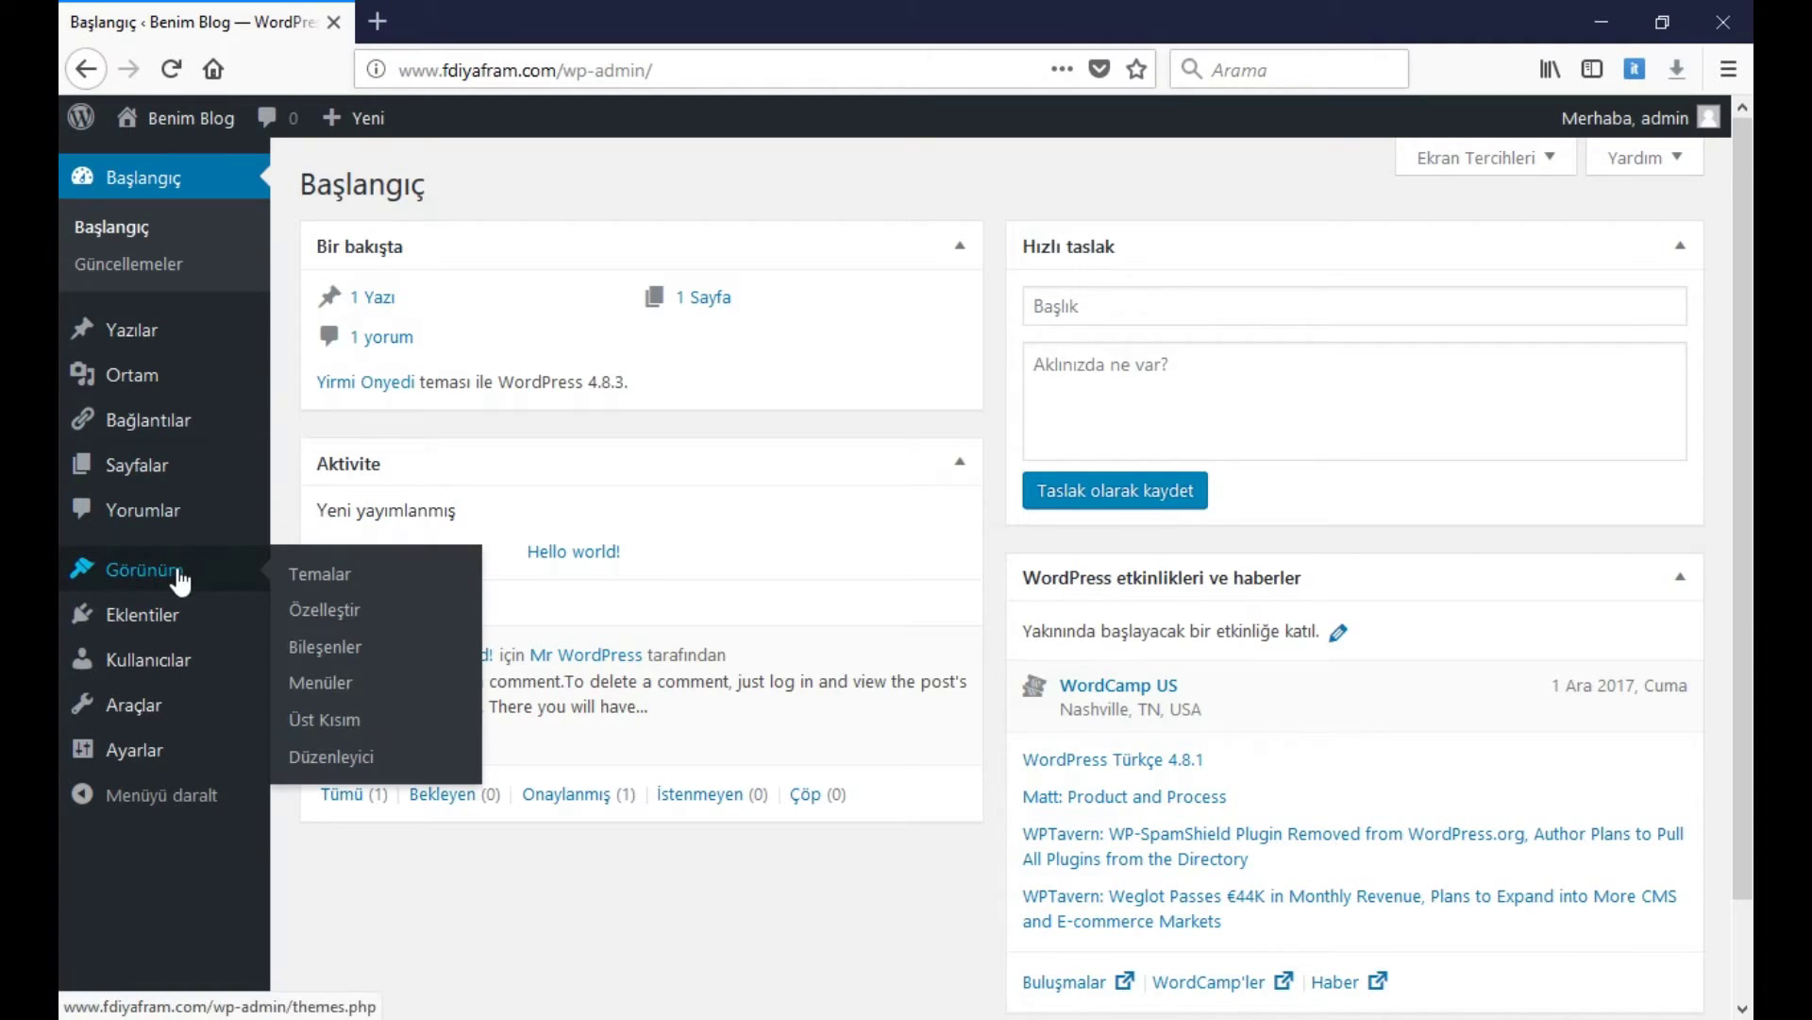
click(319, 574)
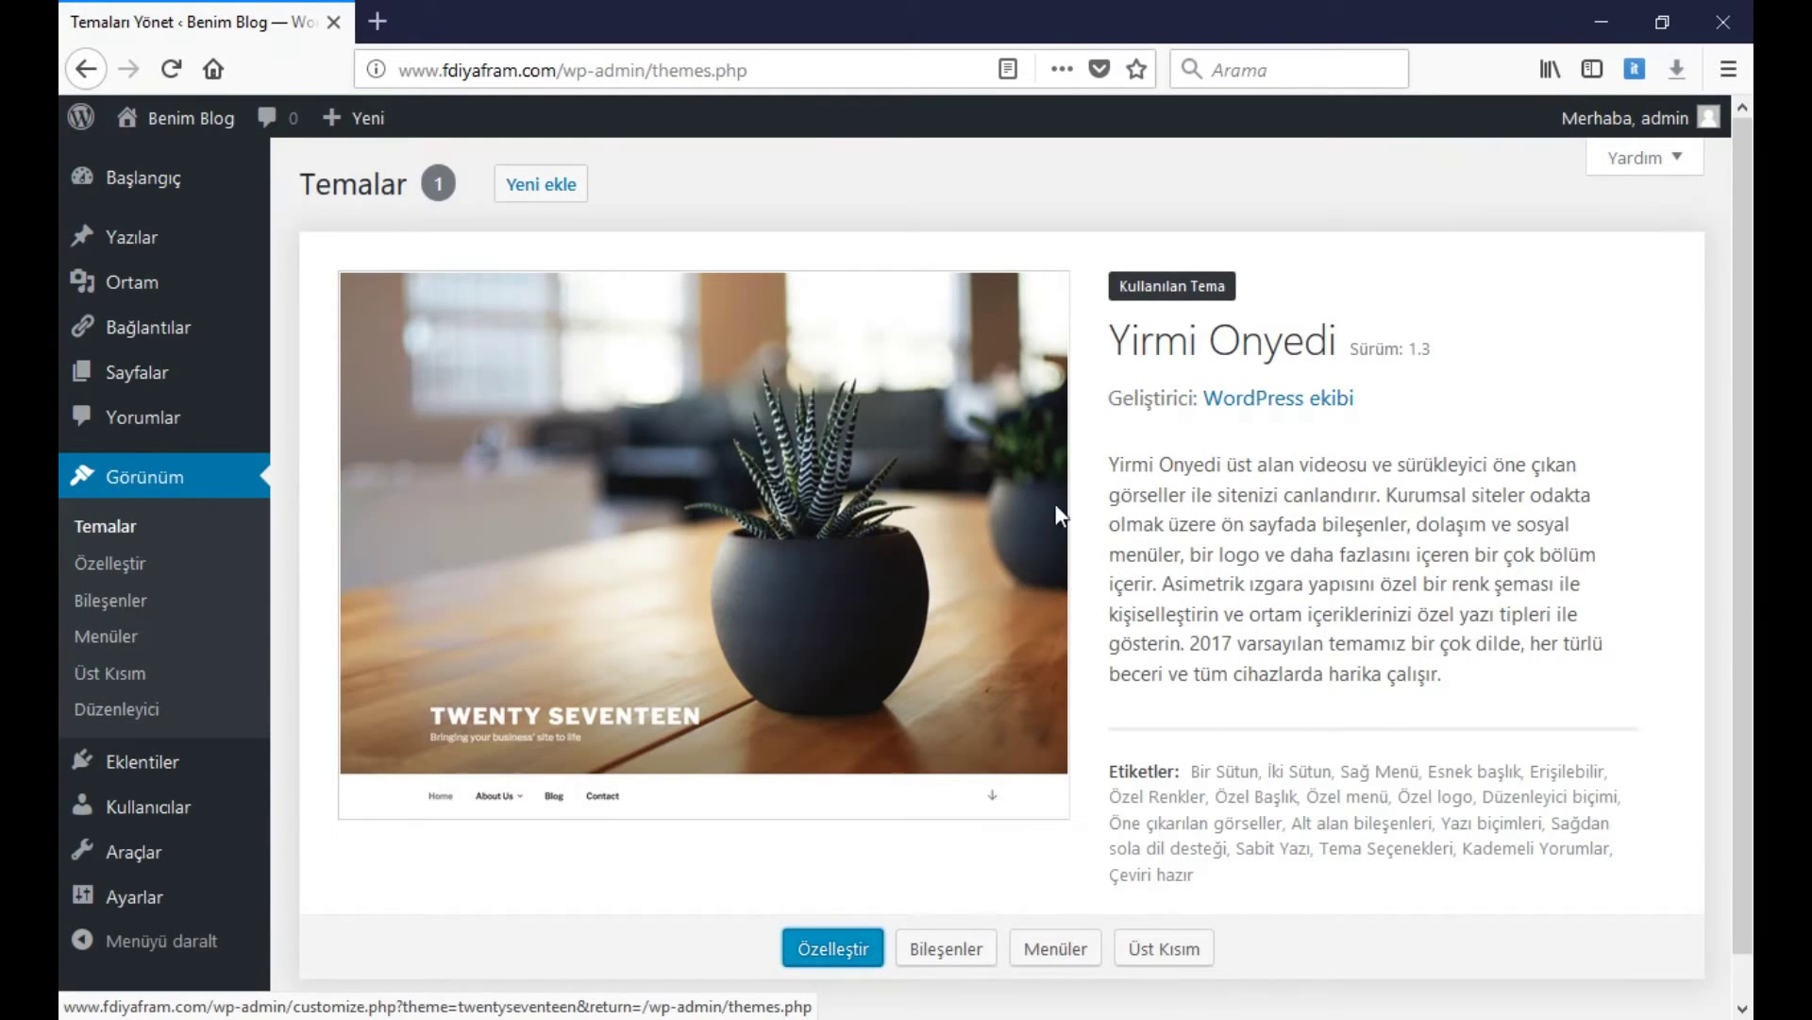
scroll(864, 557, down, 1)
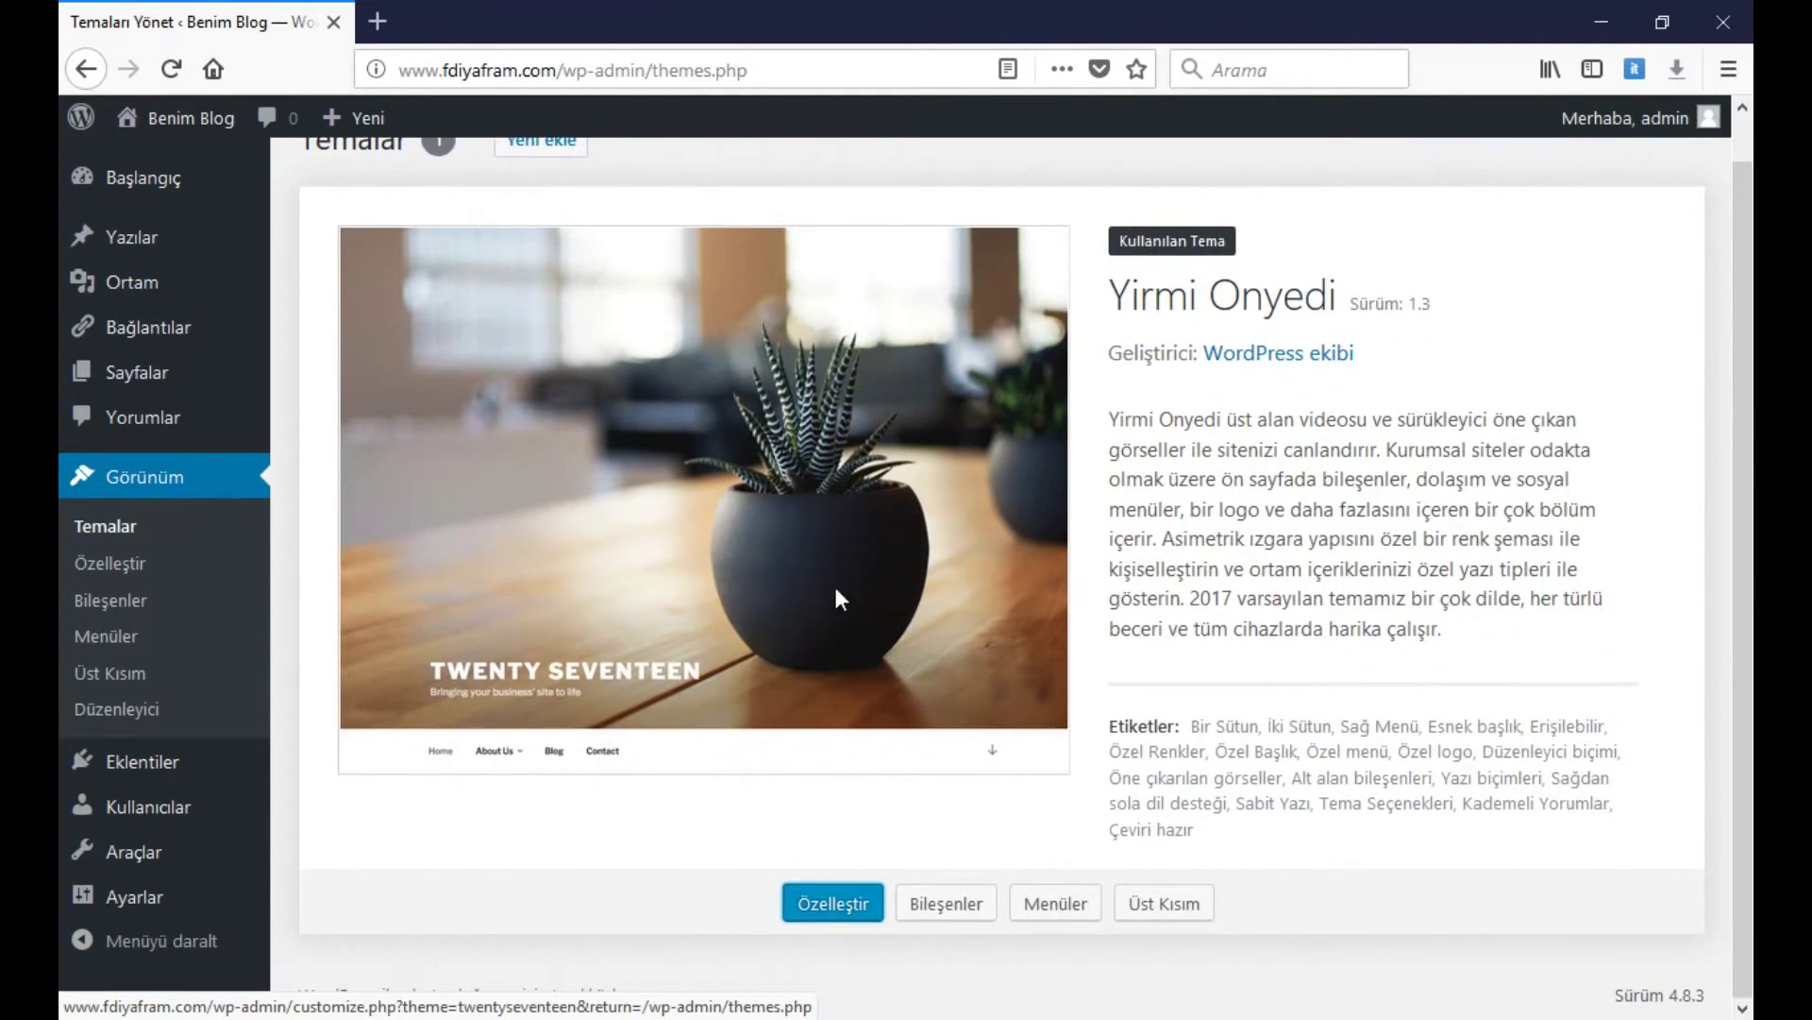
scroll(831, 567, up, 1)
click(540, 184)
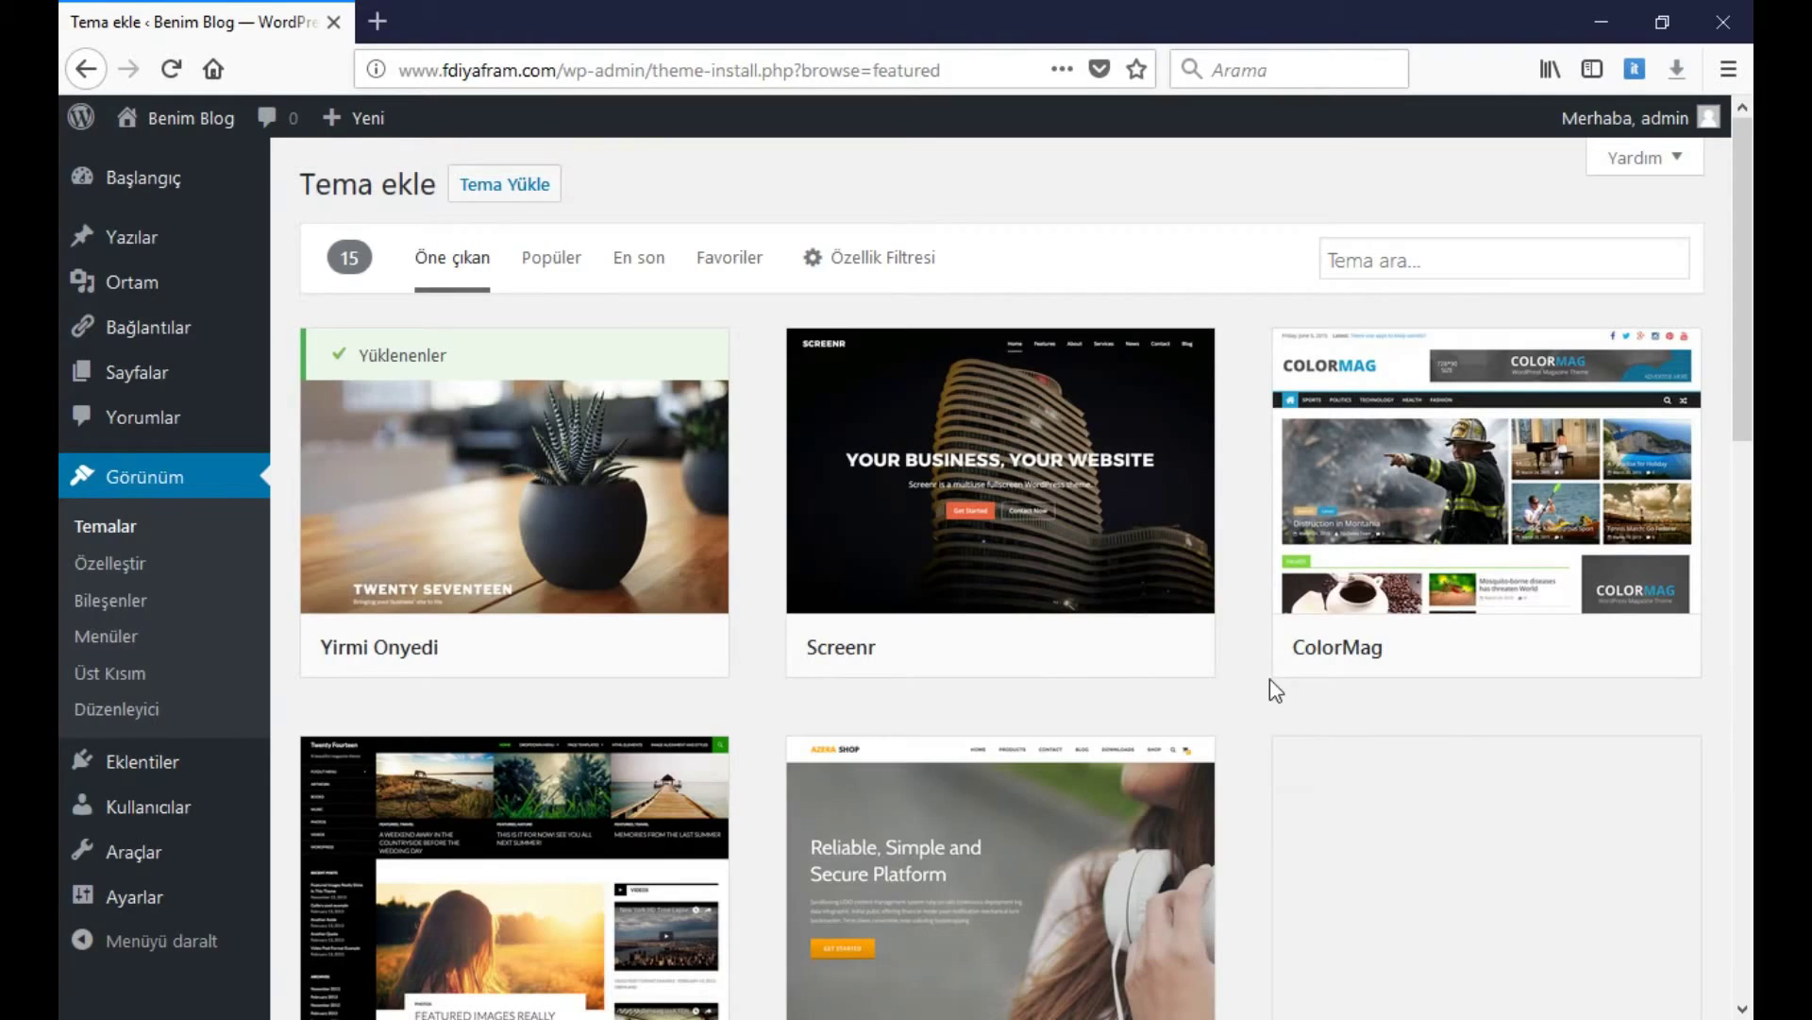
scroll(1260, 666, down, 10)
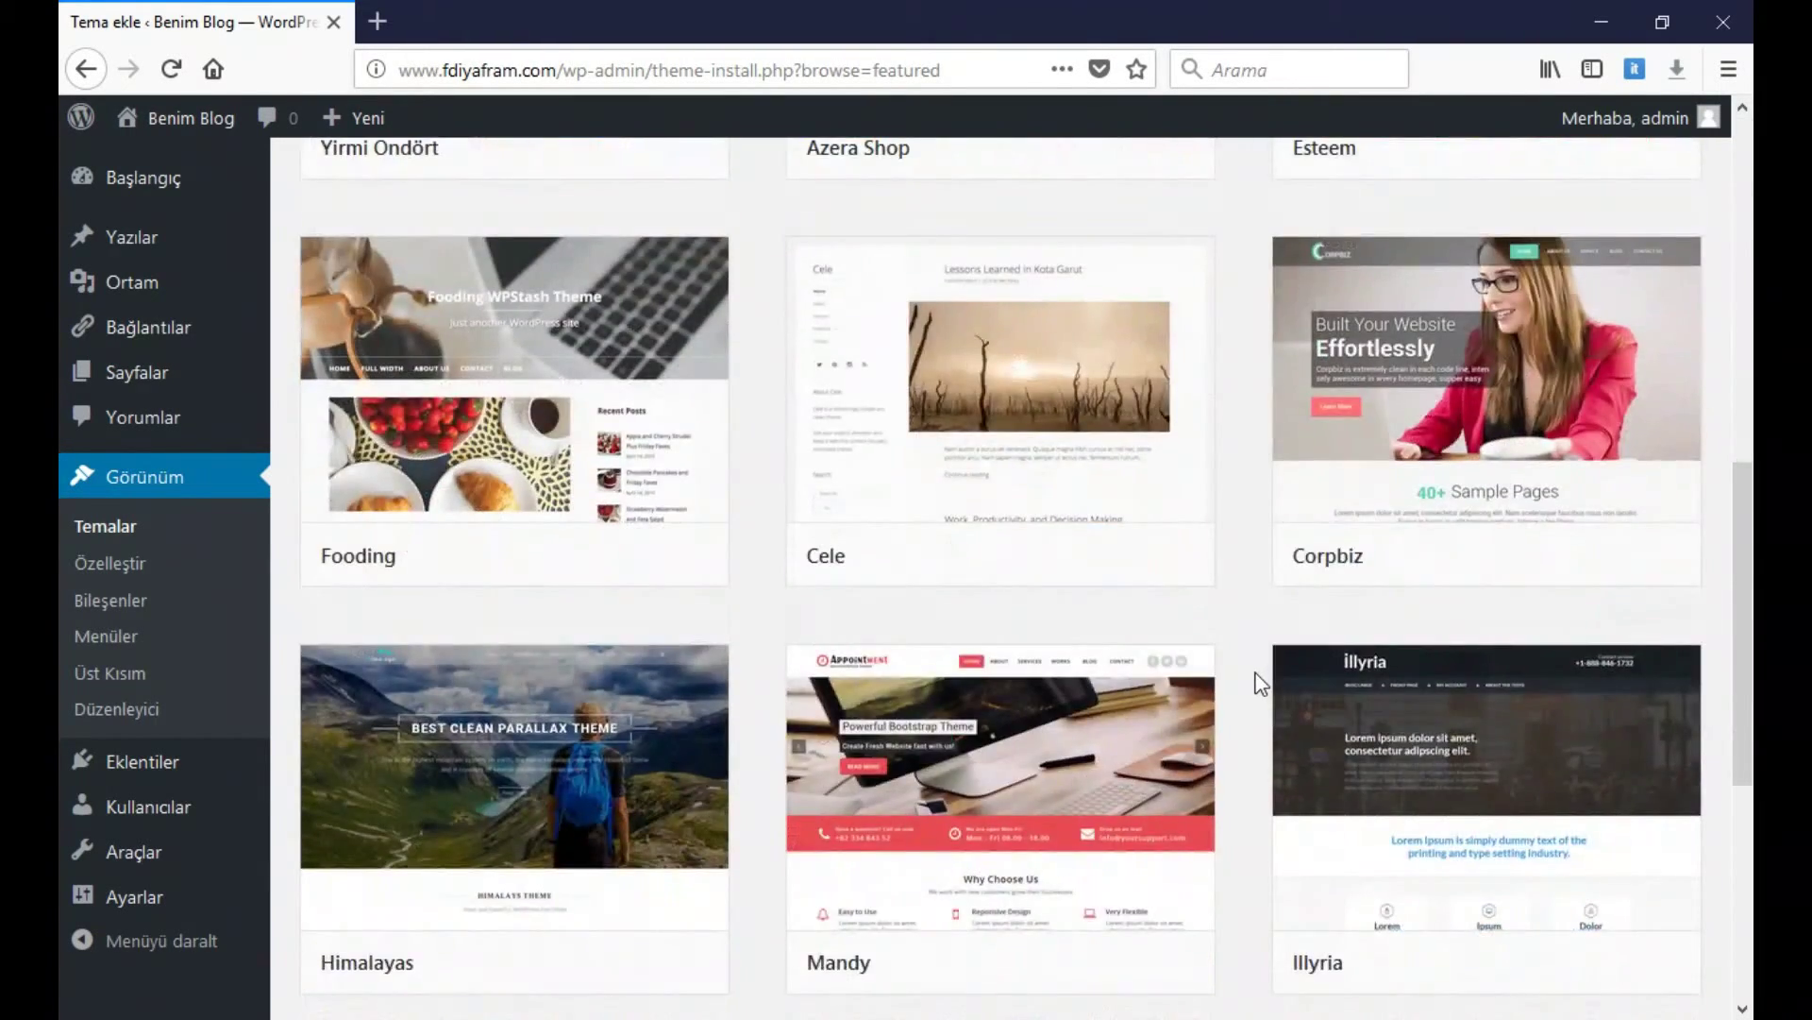
scroll(1258, 677, up, 8)
scroll(1117, 542, up, 2)
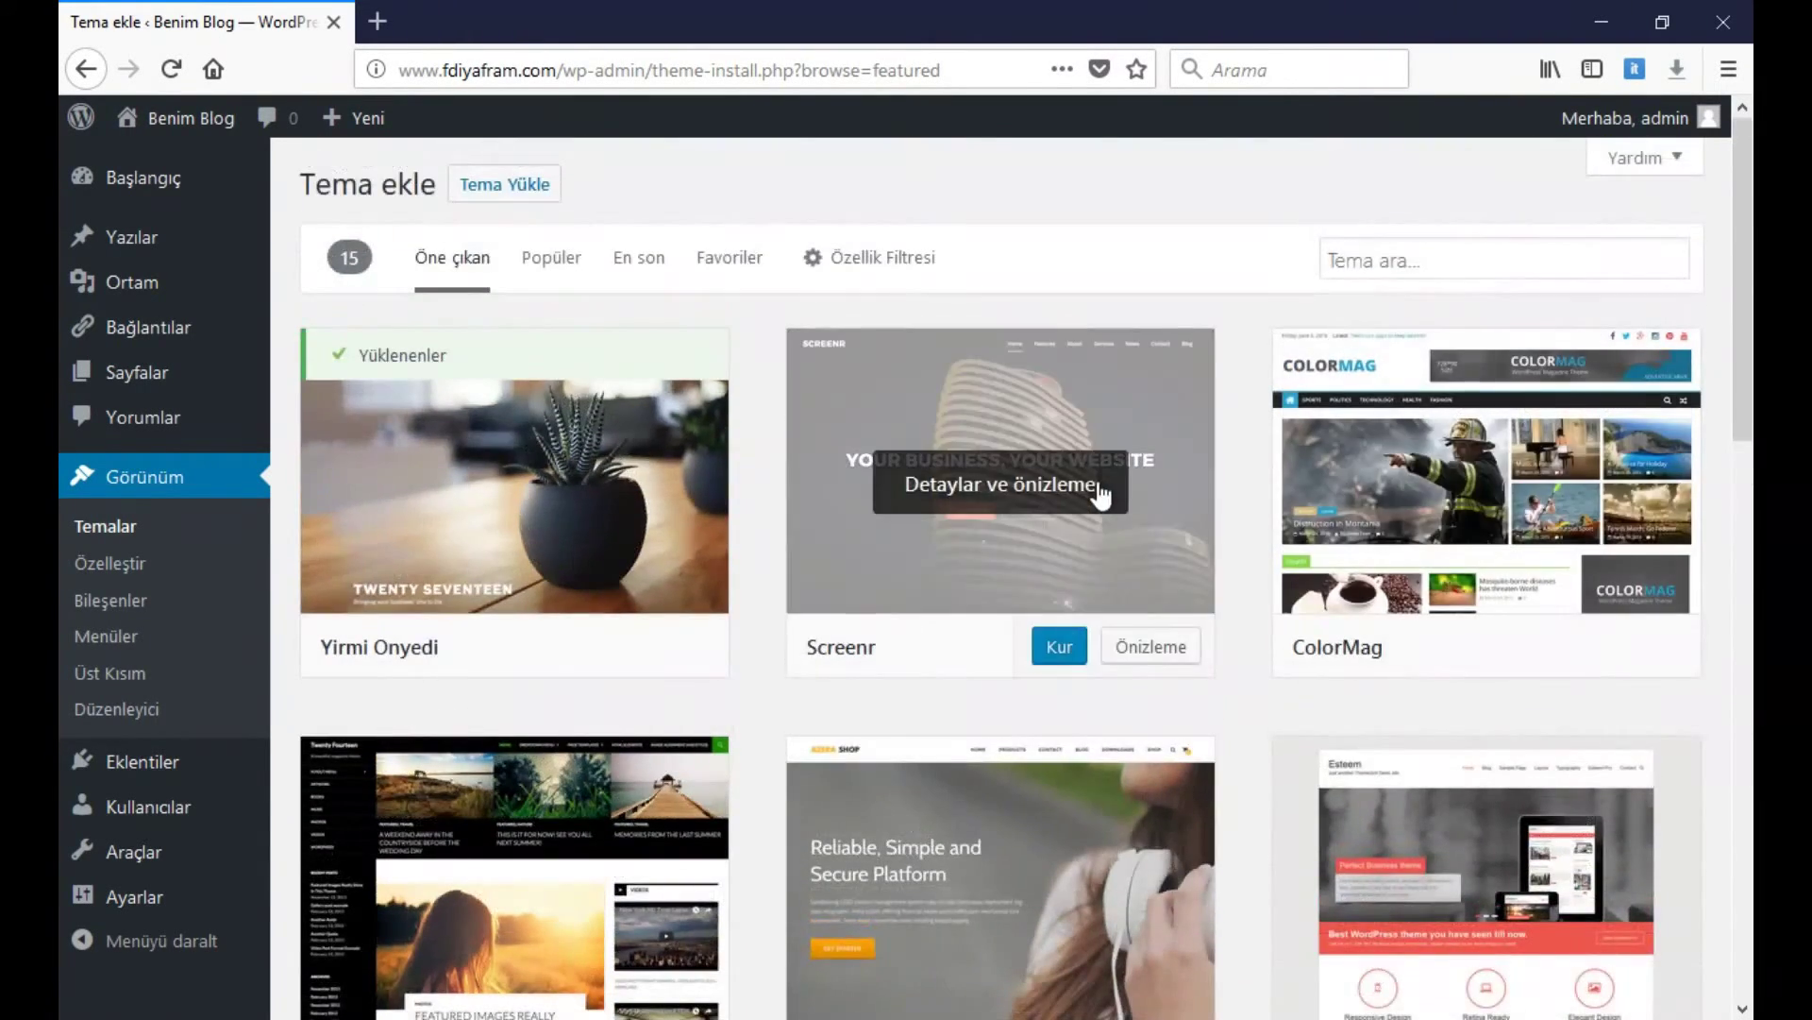
click(1098, 487)
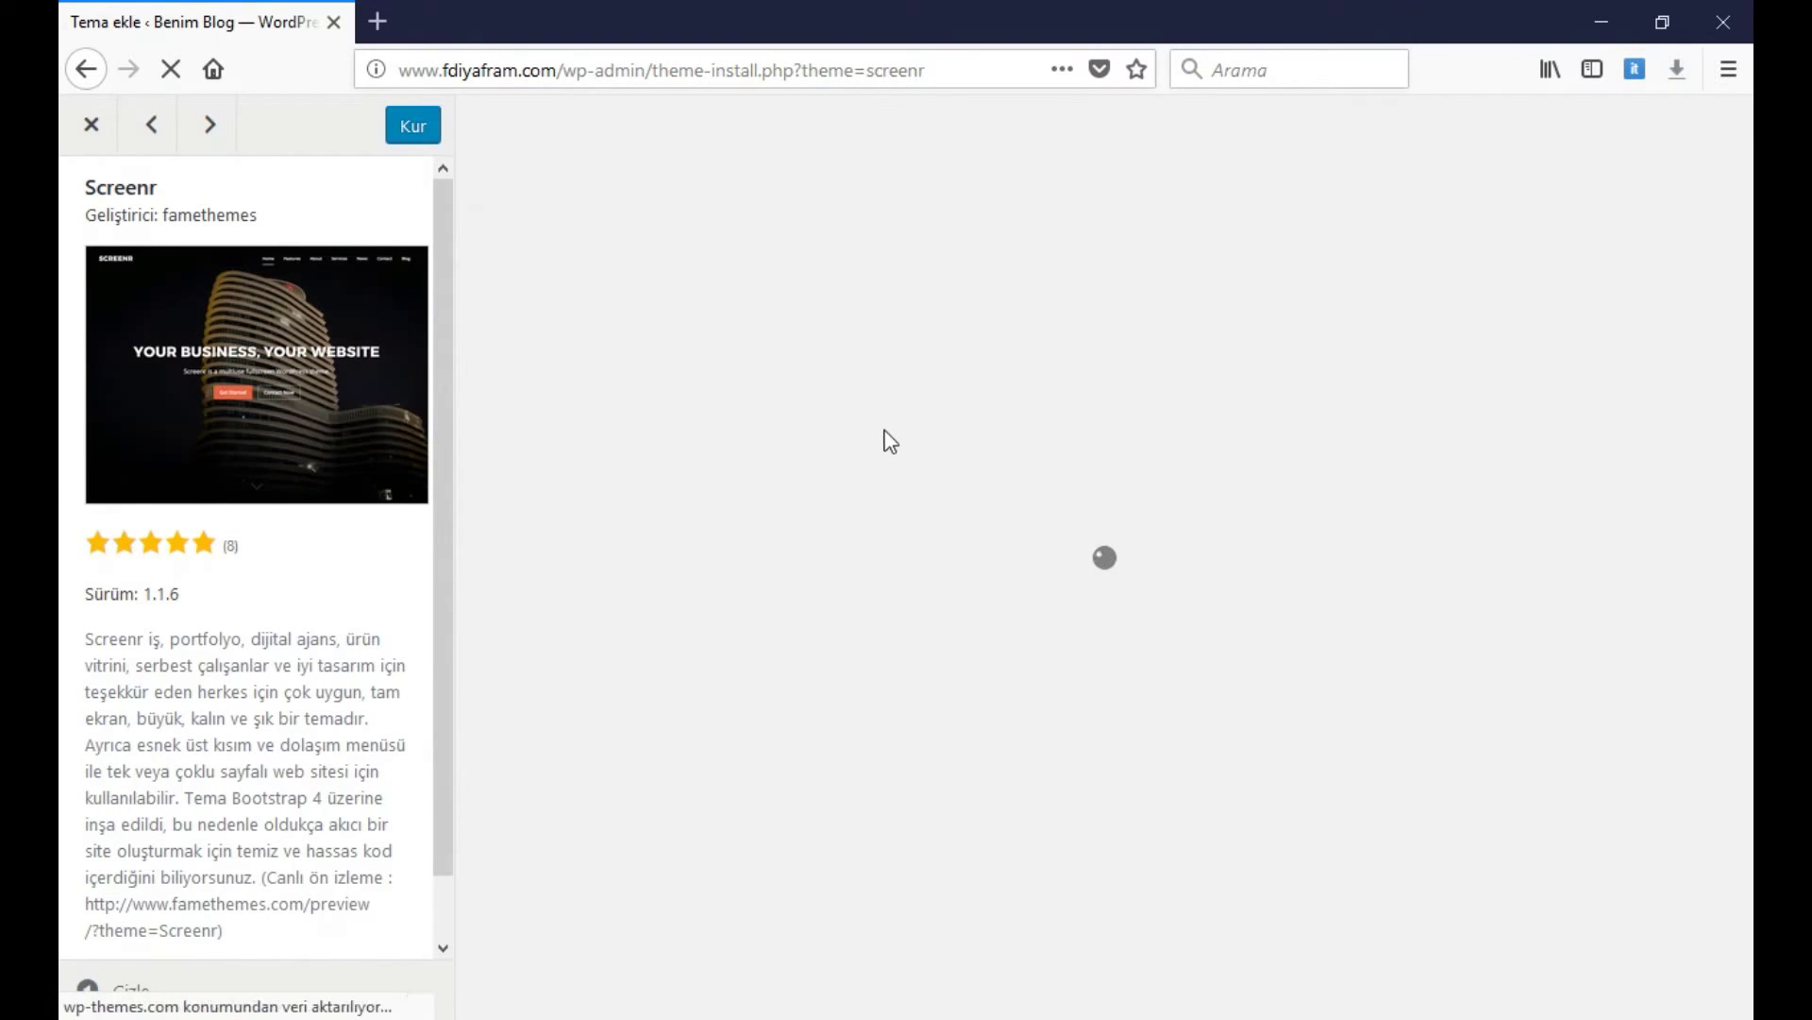
scroll(972, 534, down, 5)
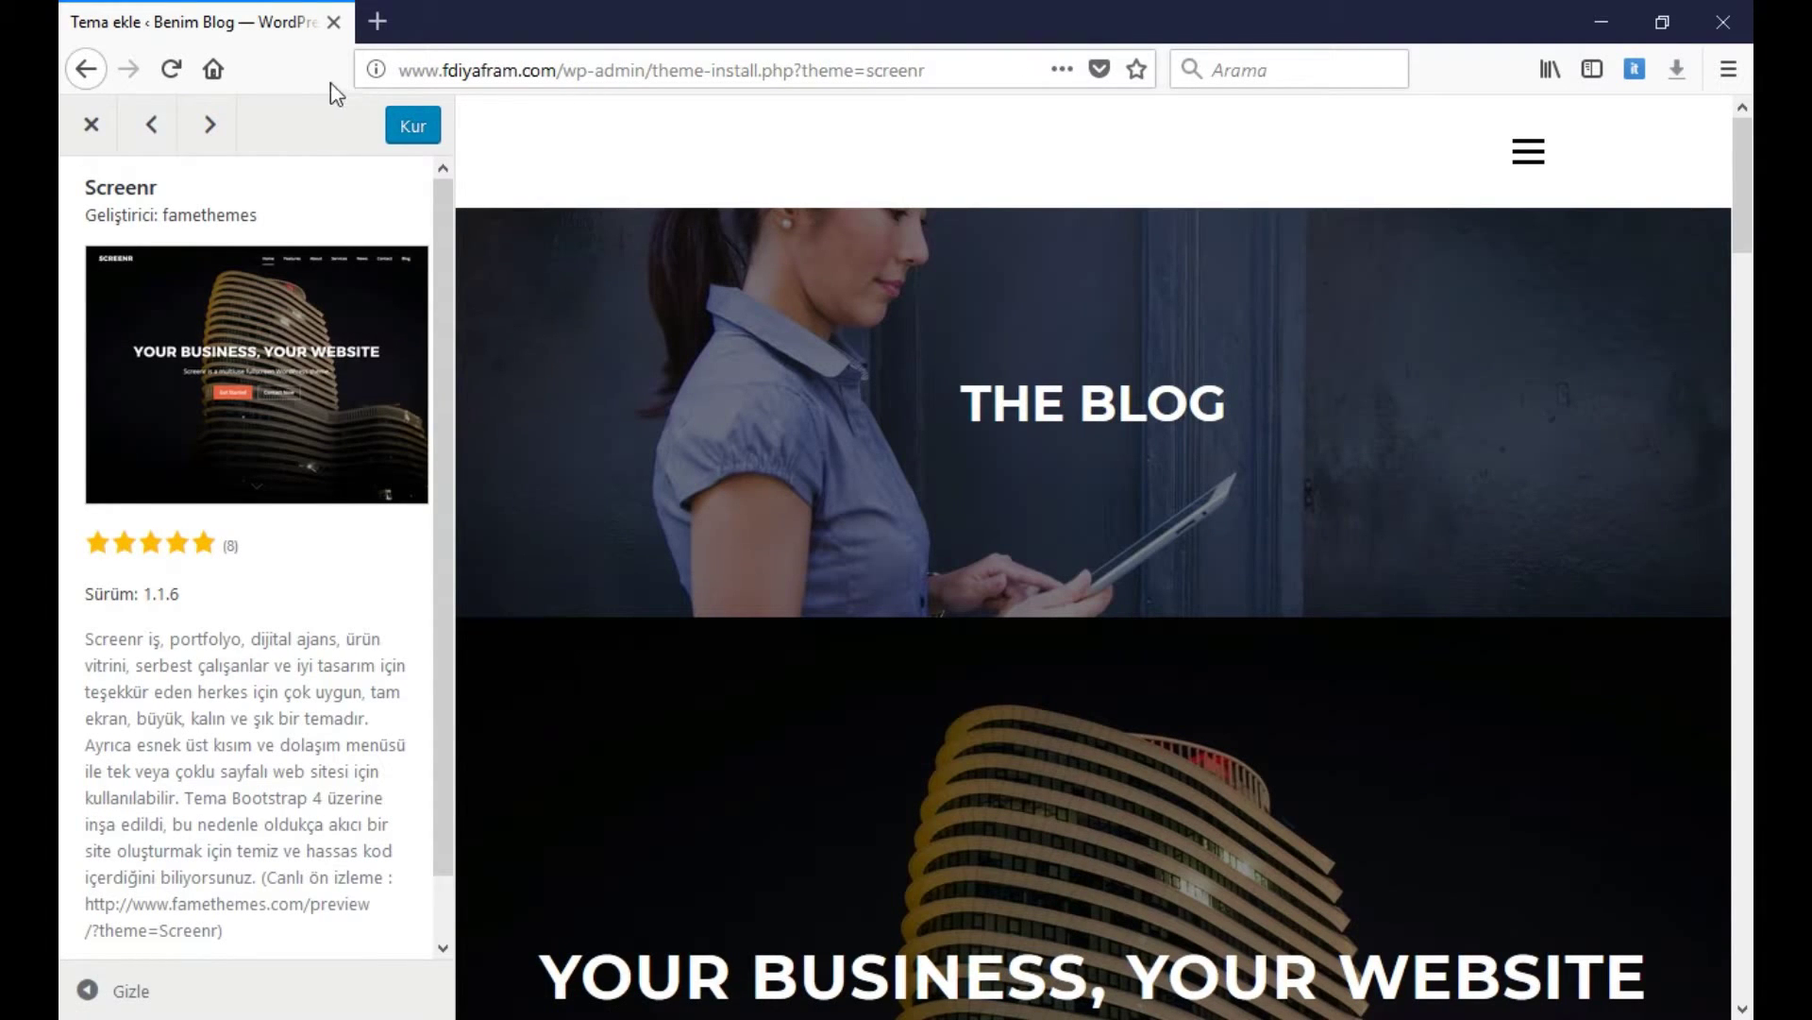
click(100, 142)
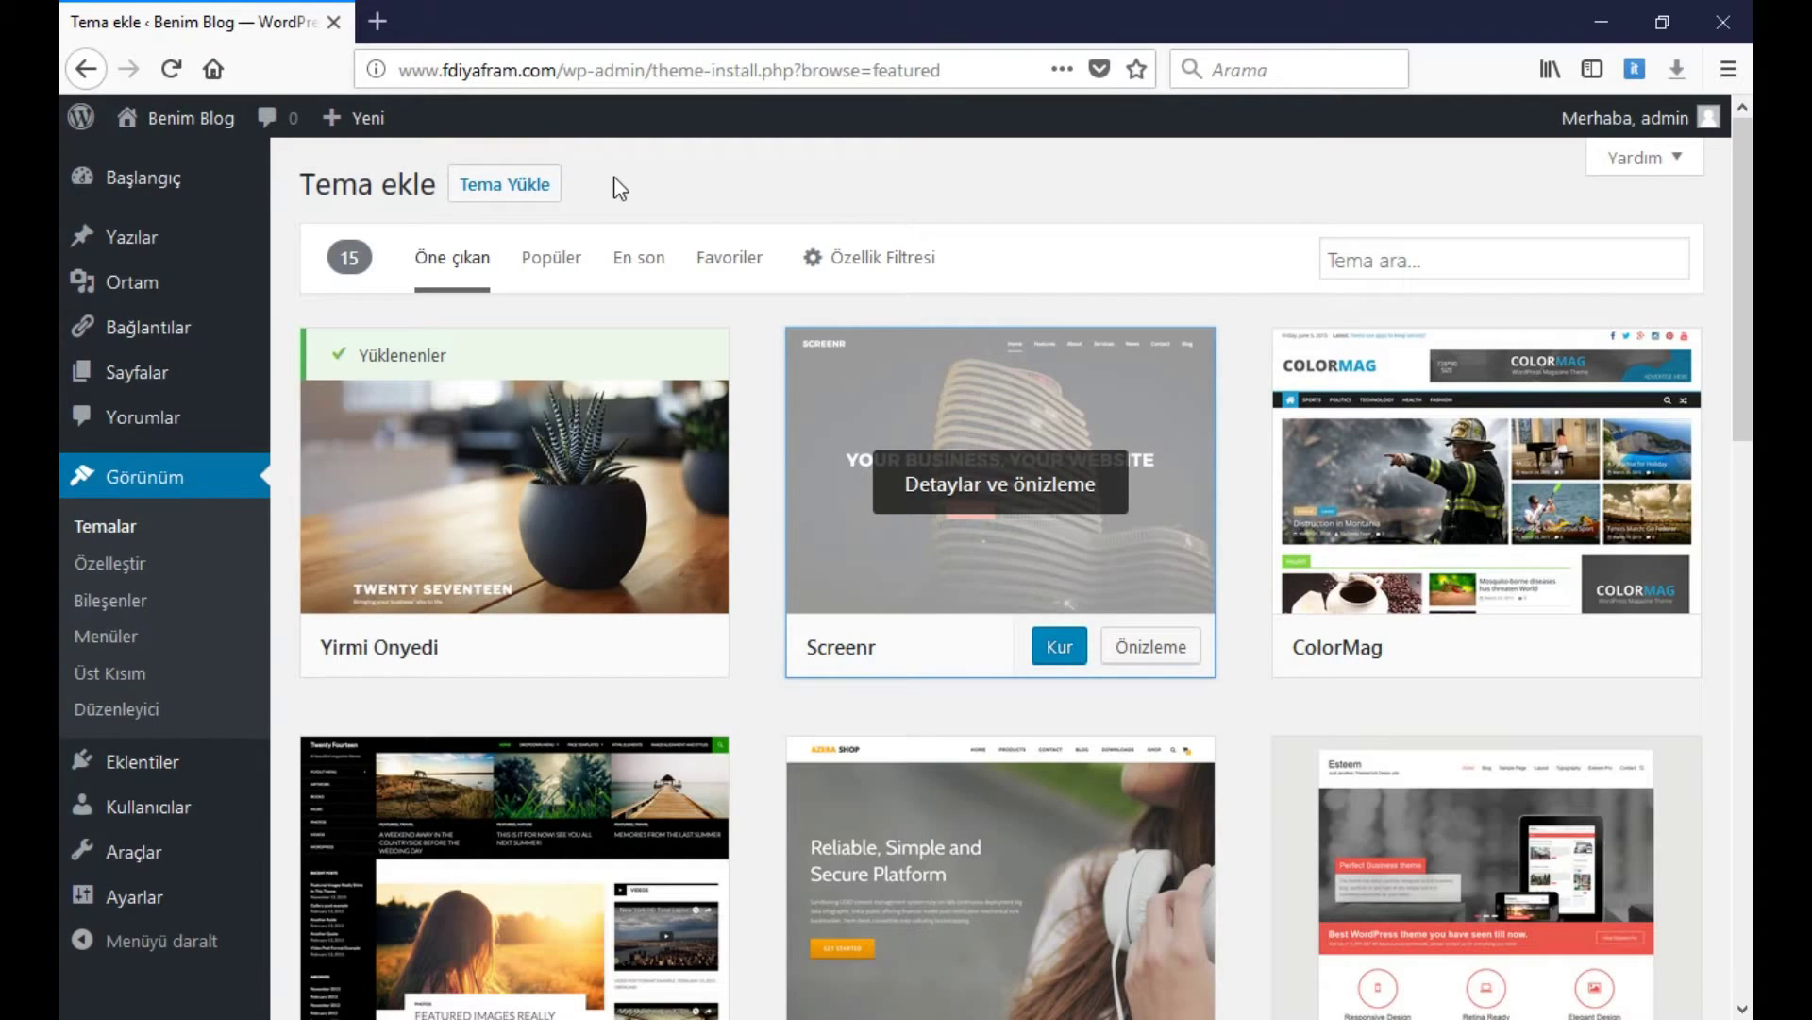
scroll(740, 376, down, 3)
scroll(591, 279, up, 3)
Choose mts_magxp.zip under Tema Yükle and install it with Hemen yükle, which hits the upload_max_filesize error
click(531, 188)
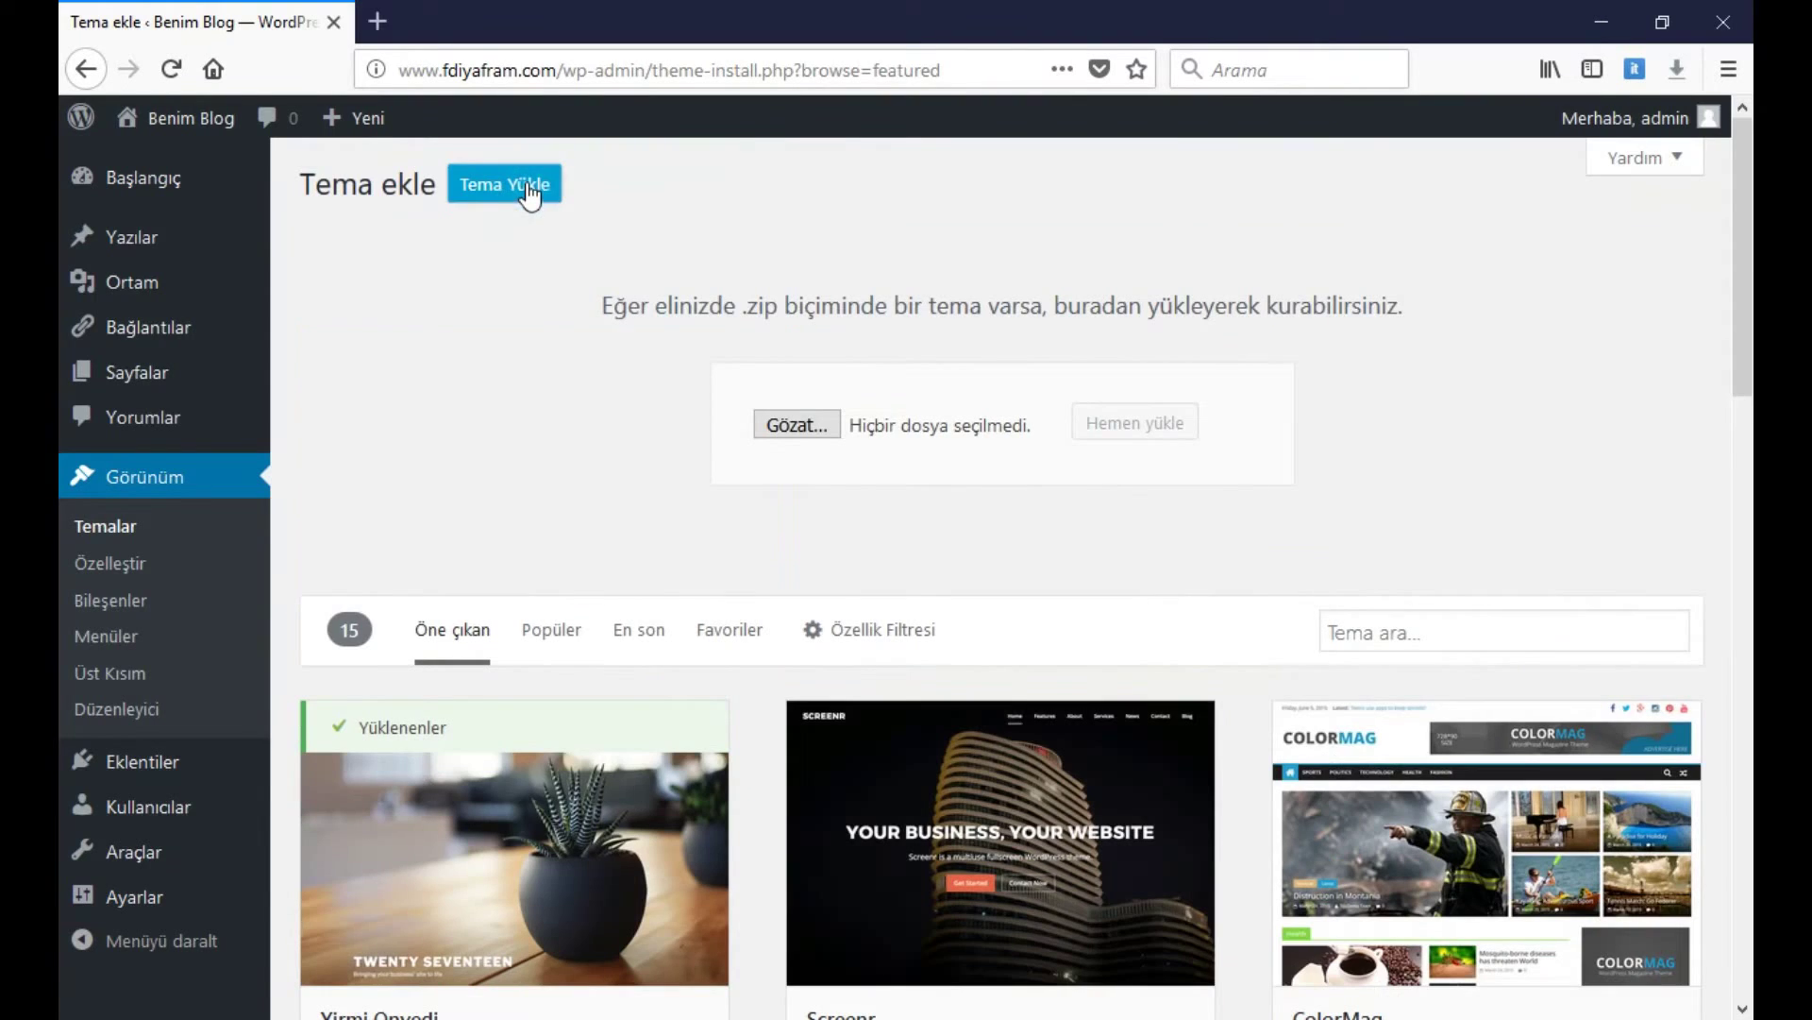
click(821, 424)
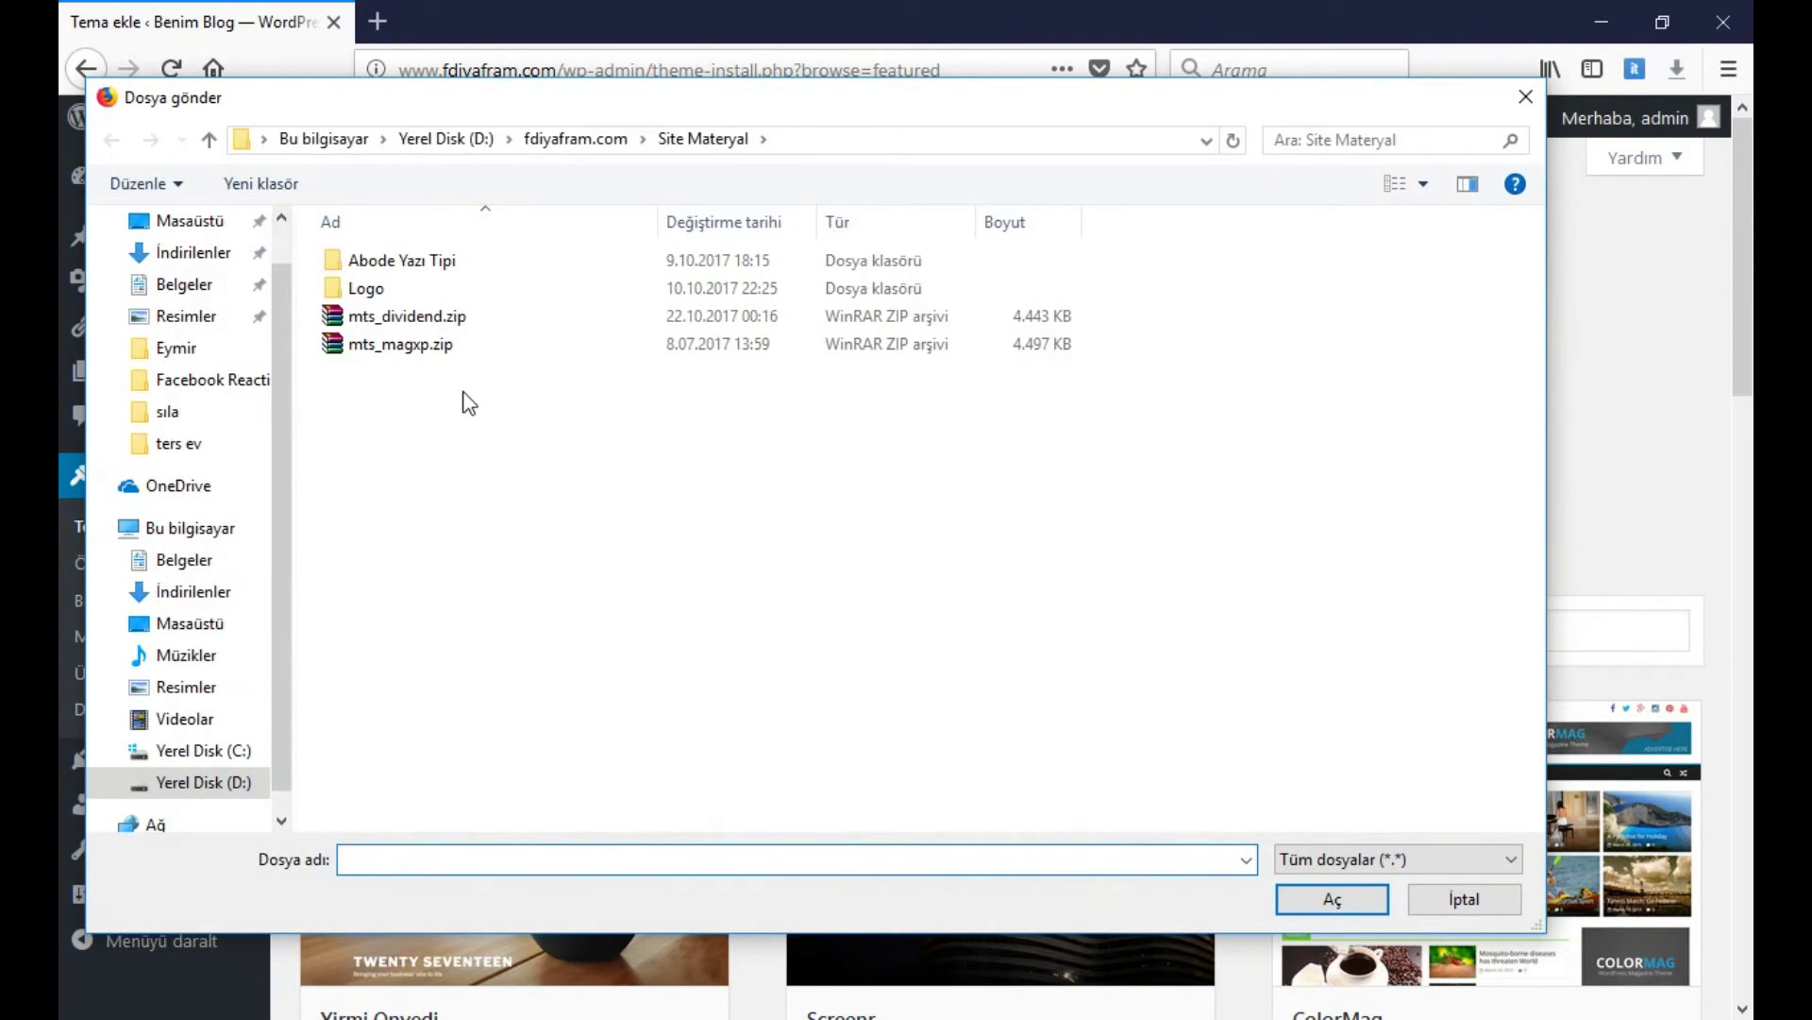
click(408, 345)
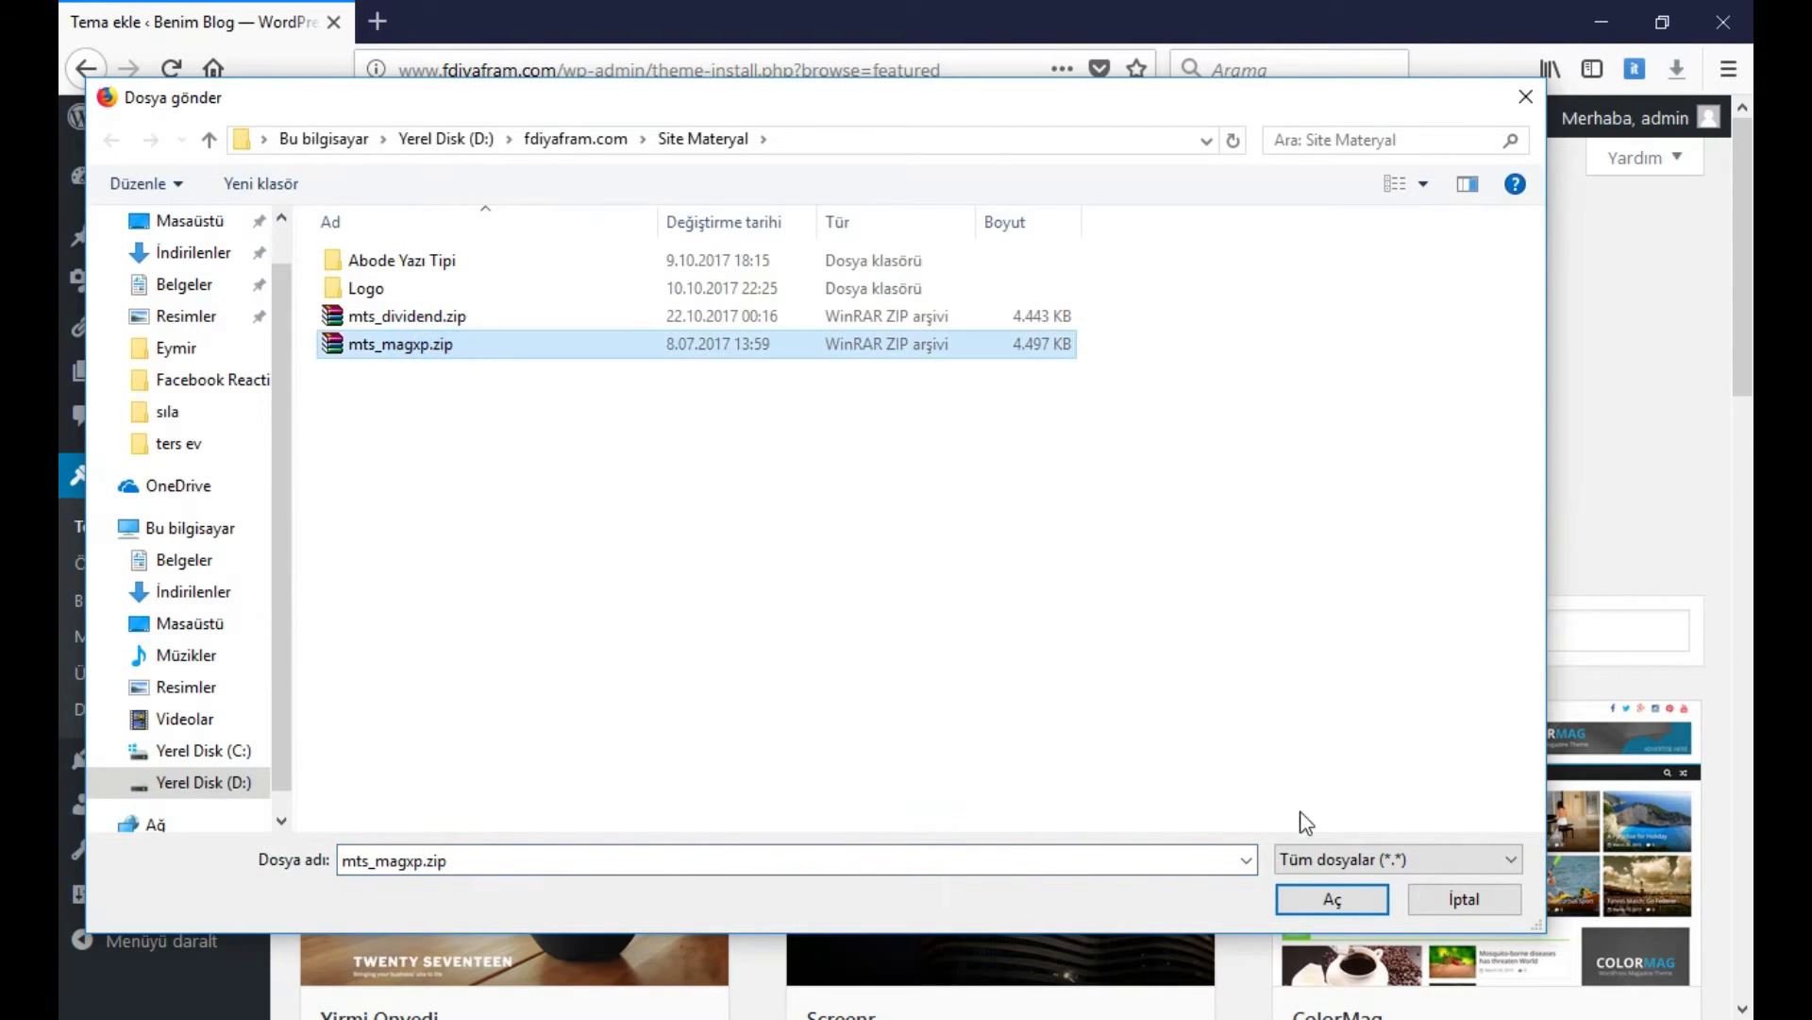
click(1309, 898)
click(1128, 427)
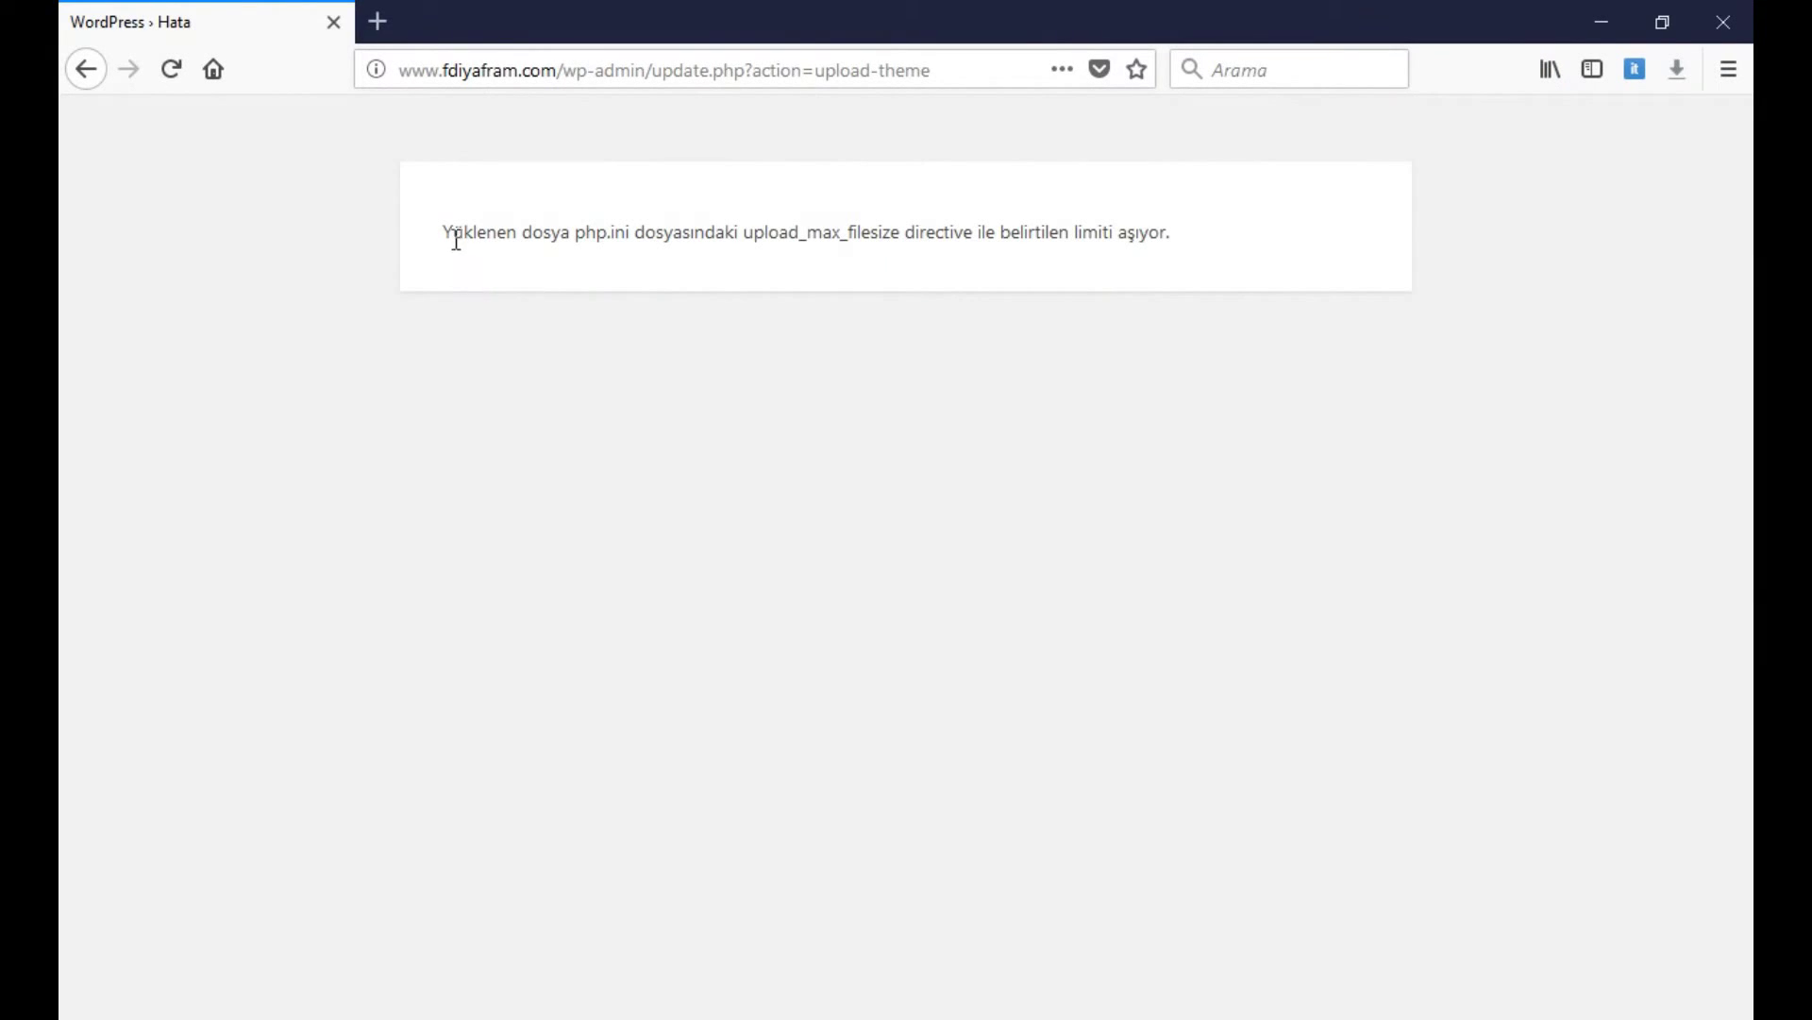
Highlight the upload_max_filesize error message to read it
drag(447, 232, 678, 233)
click(689, 233)
click(604, 250)
Remove the wp-admin page path from the address bar, leaving only the site domain
click(571, 72)
drag(564, 70, 630, 274)
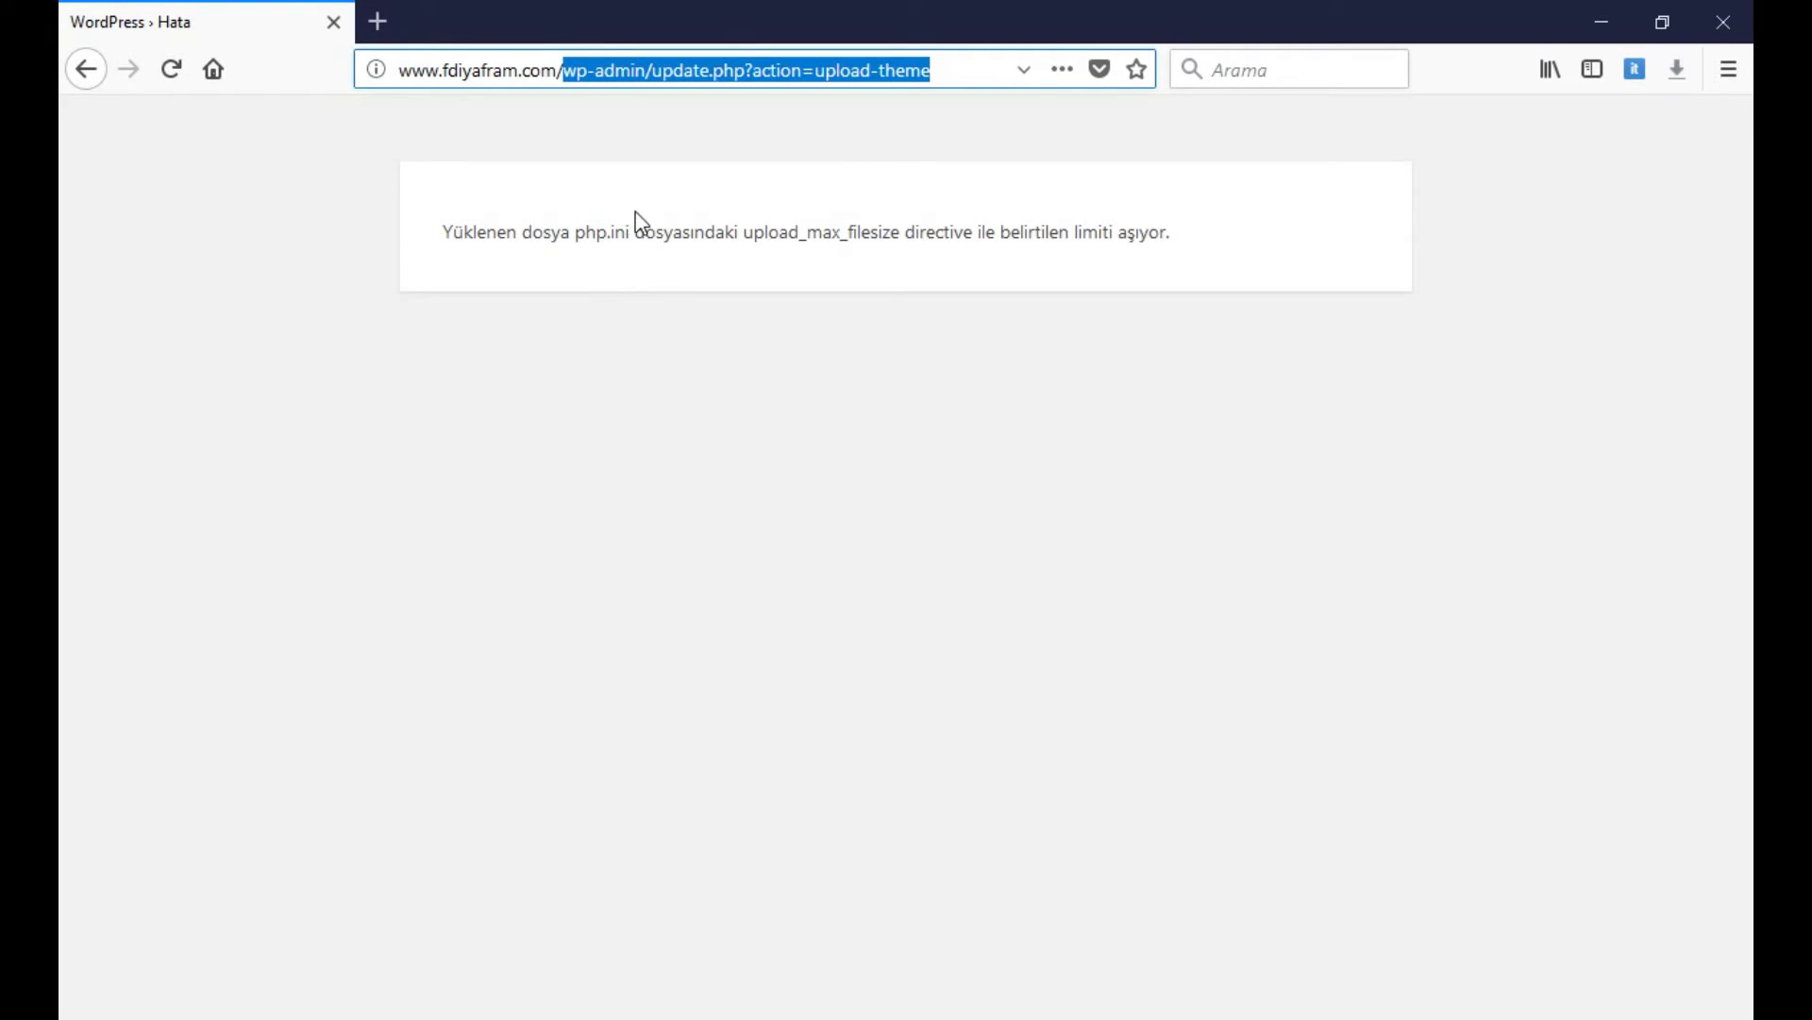
click(605, 68)
drag(564, 69, 1010, 81)
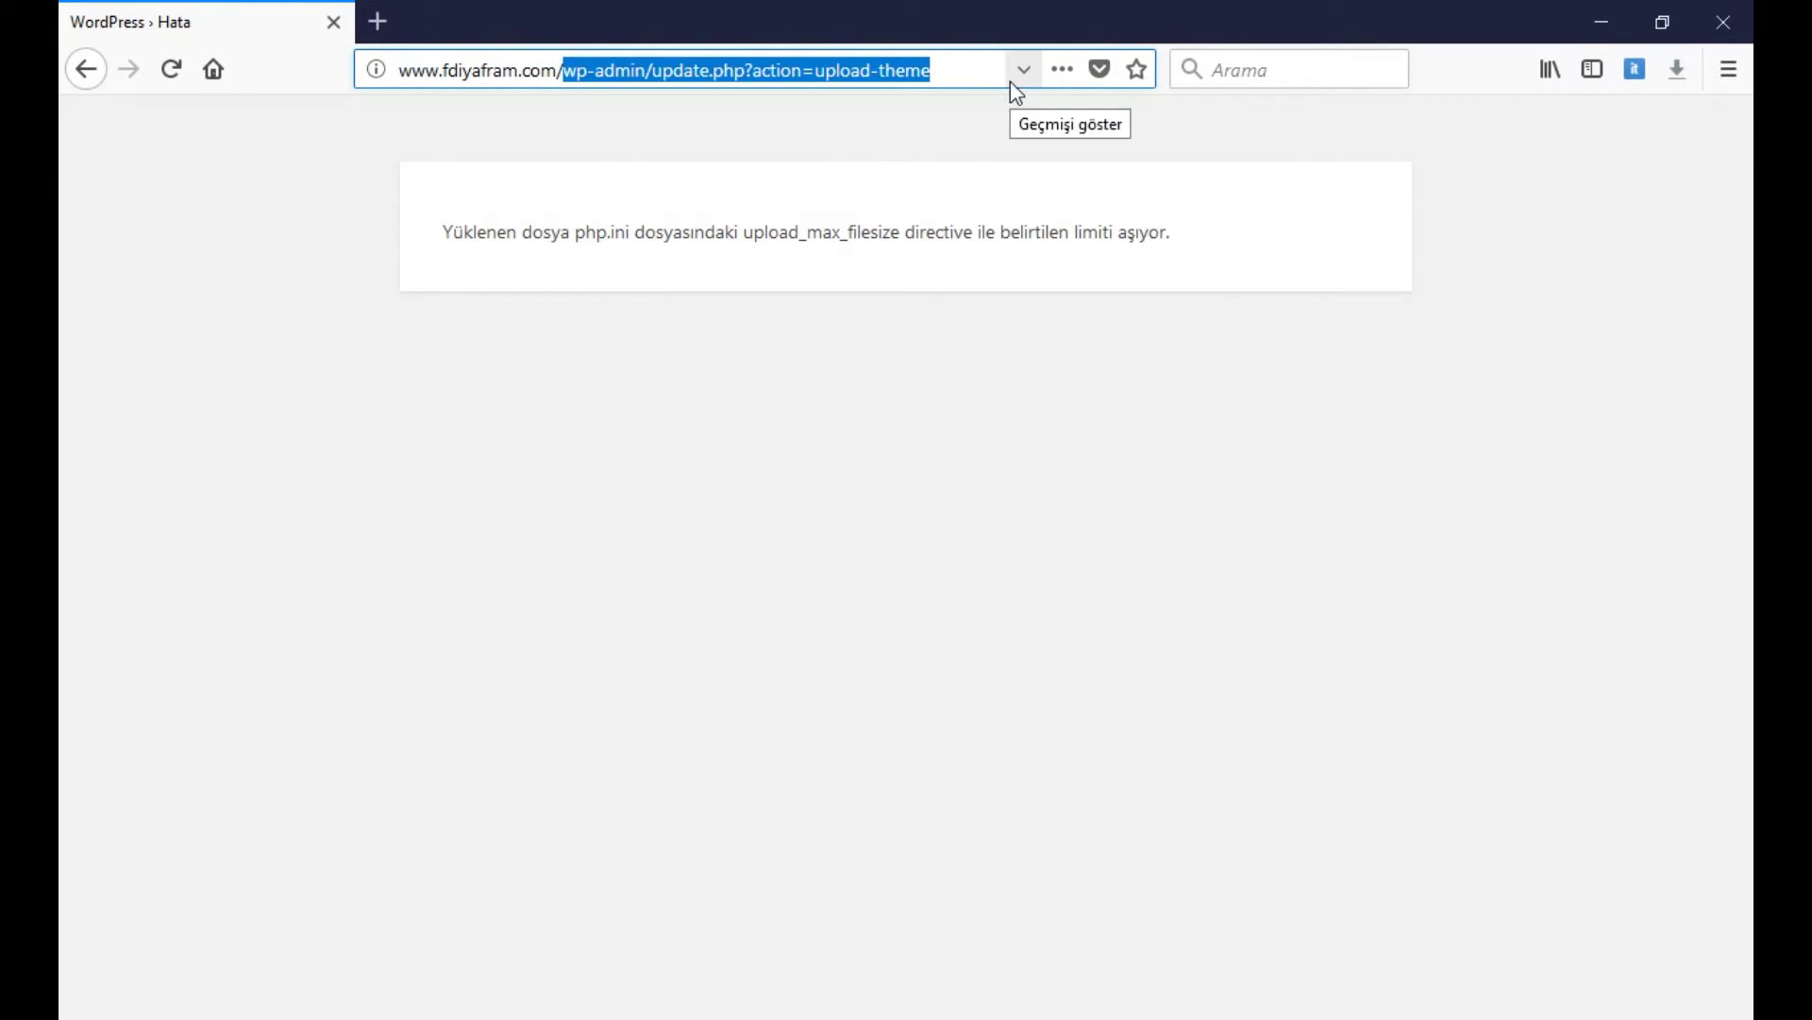
key(BackSpace)
Go to the site's /cpanel address and log in with the account password, without saving it
text(com/c)
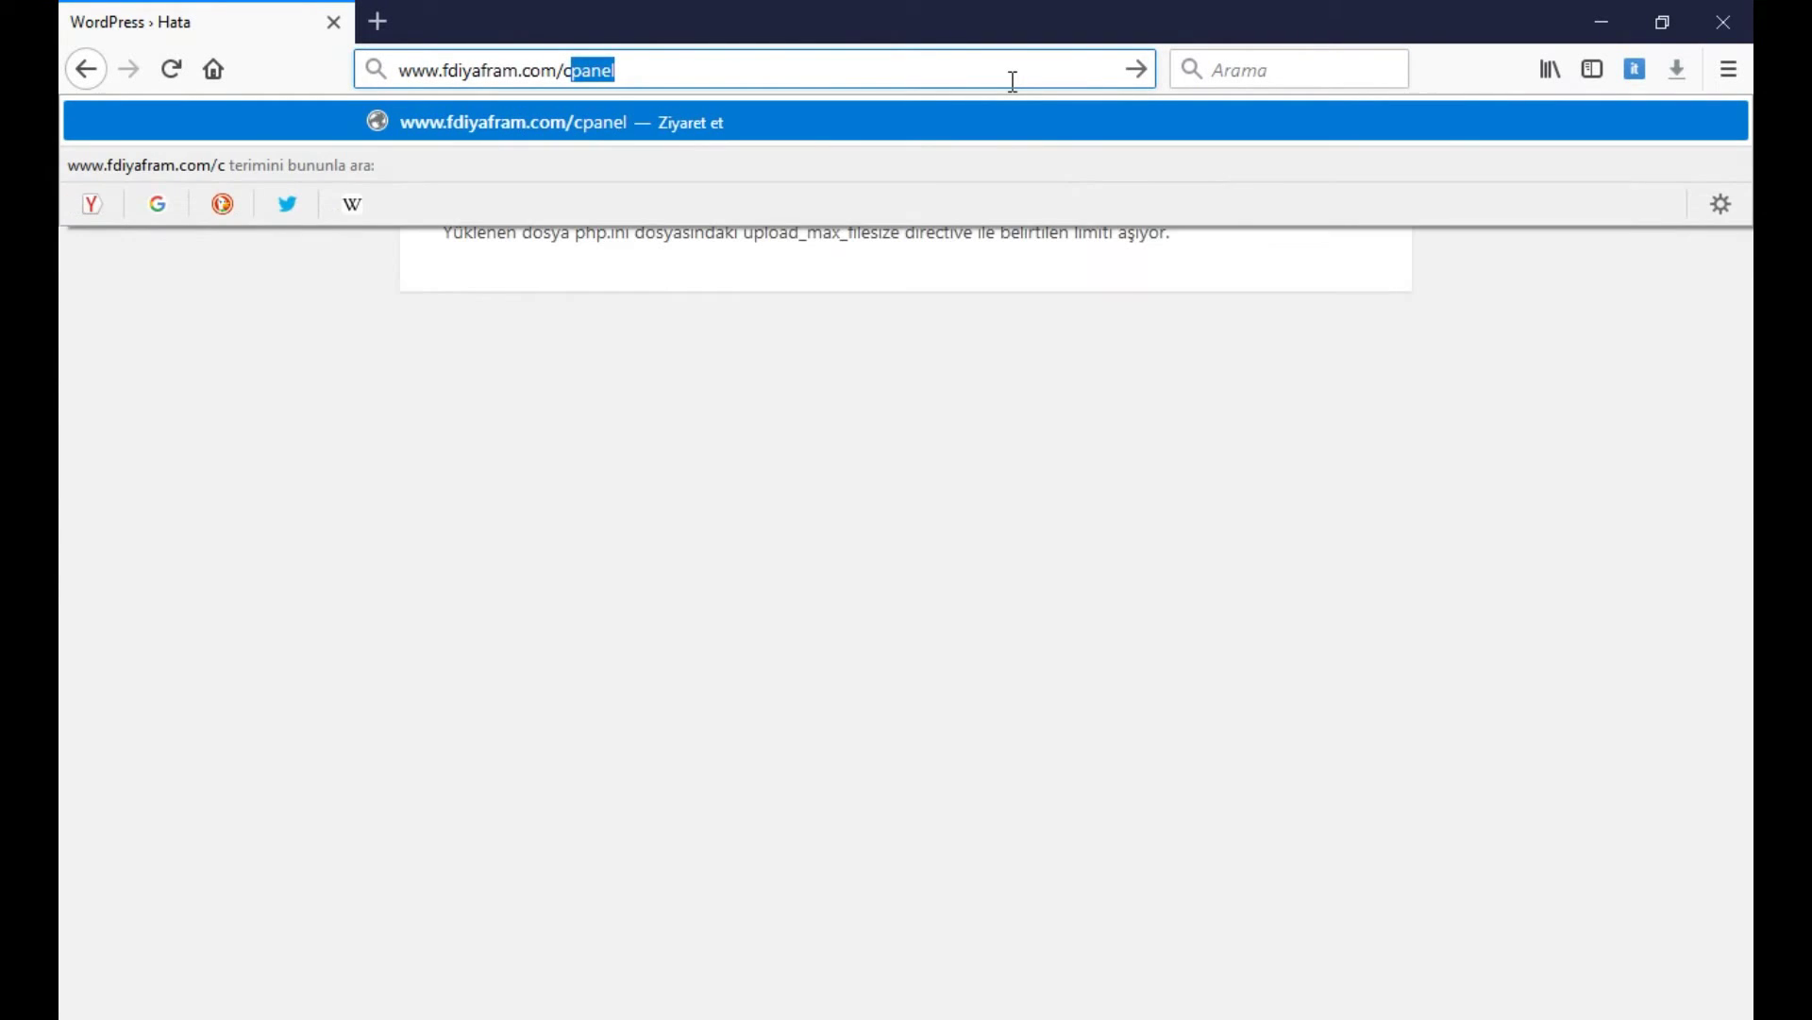
text(pa)
key(Return)
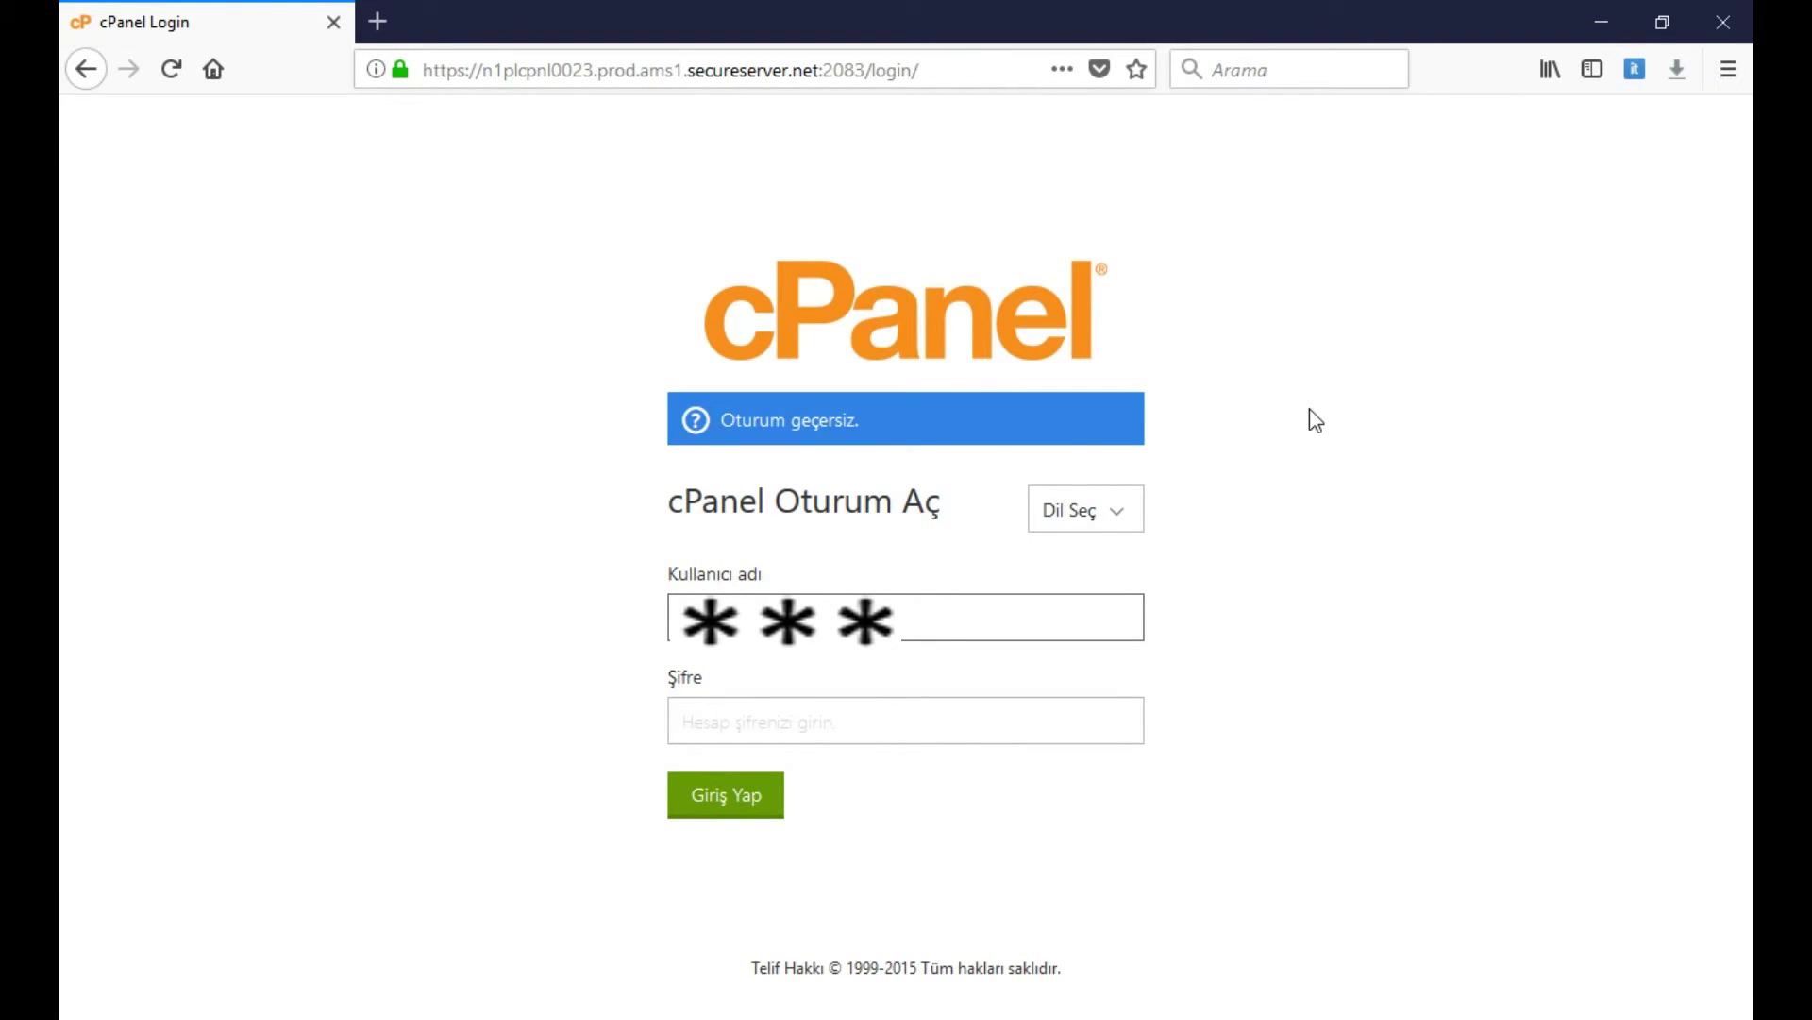
key(Tab)
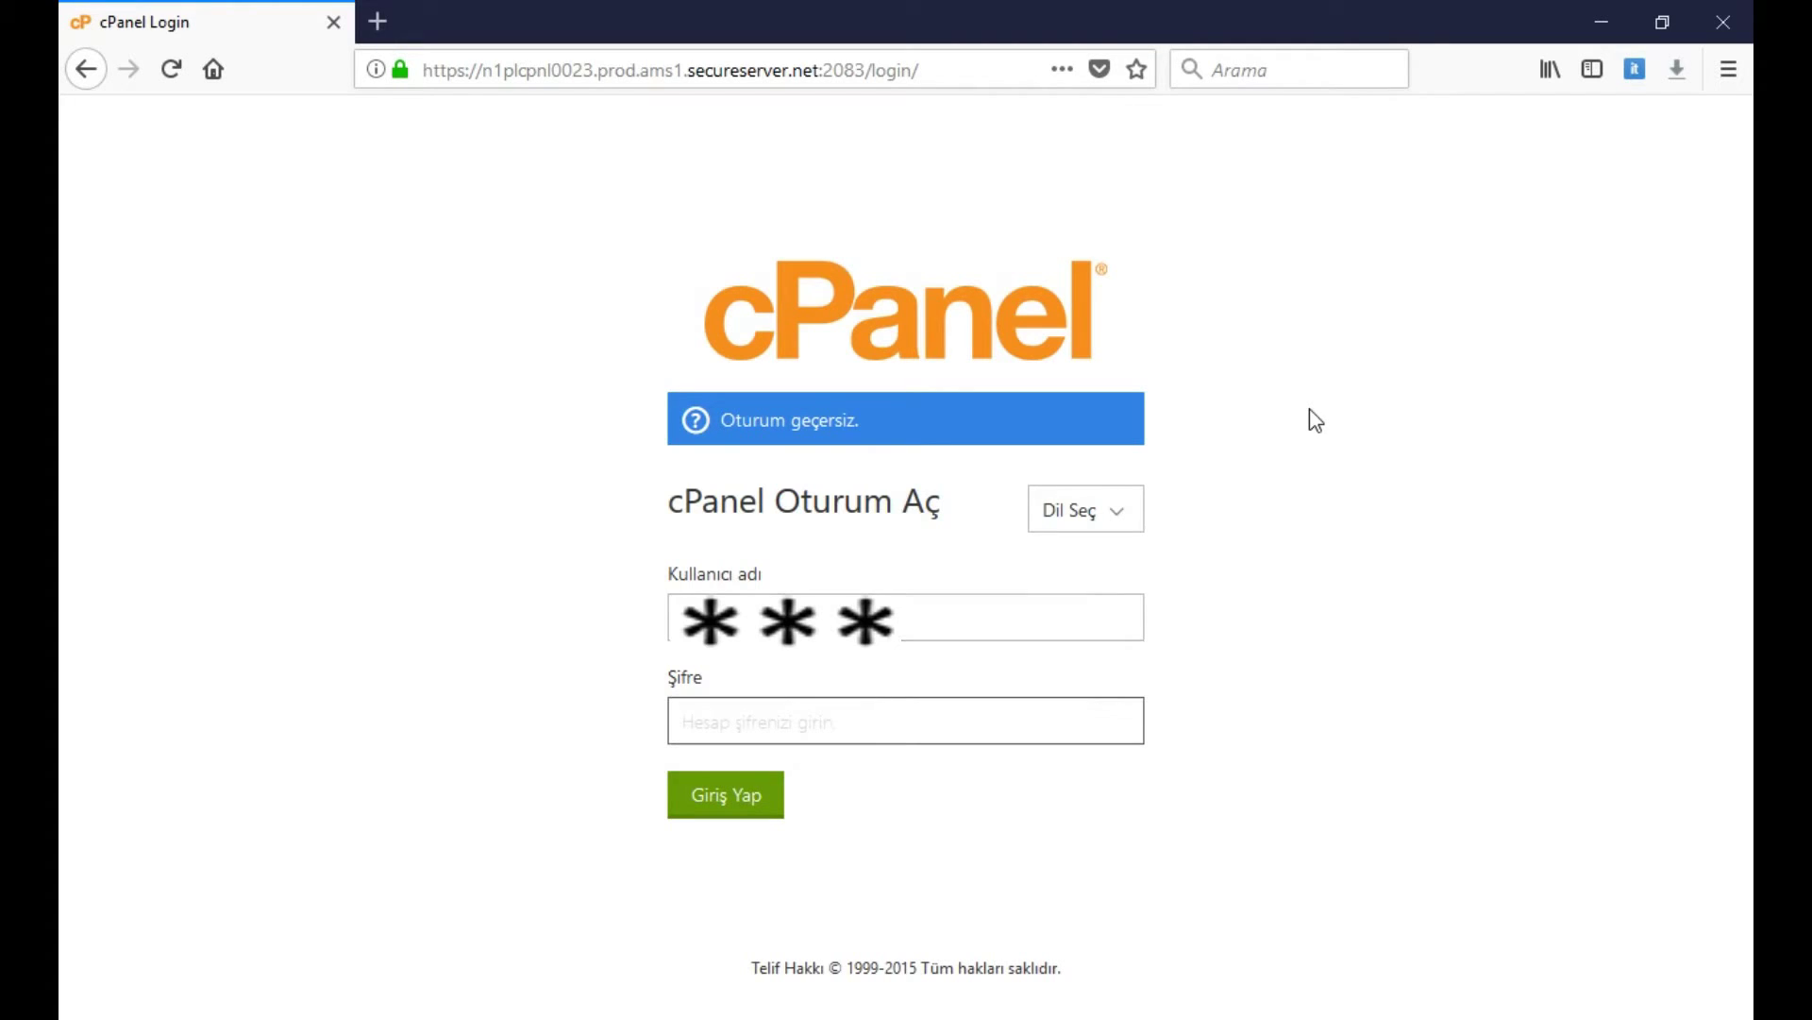
text(*****)
click(755, 793)
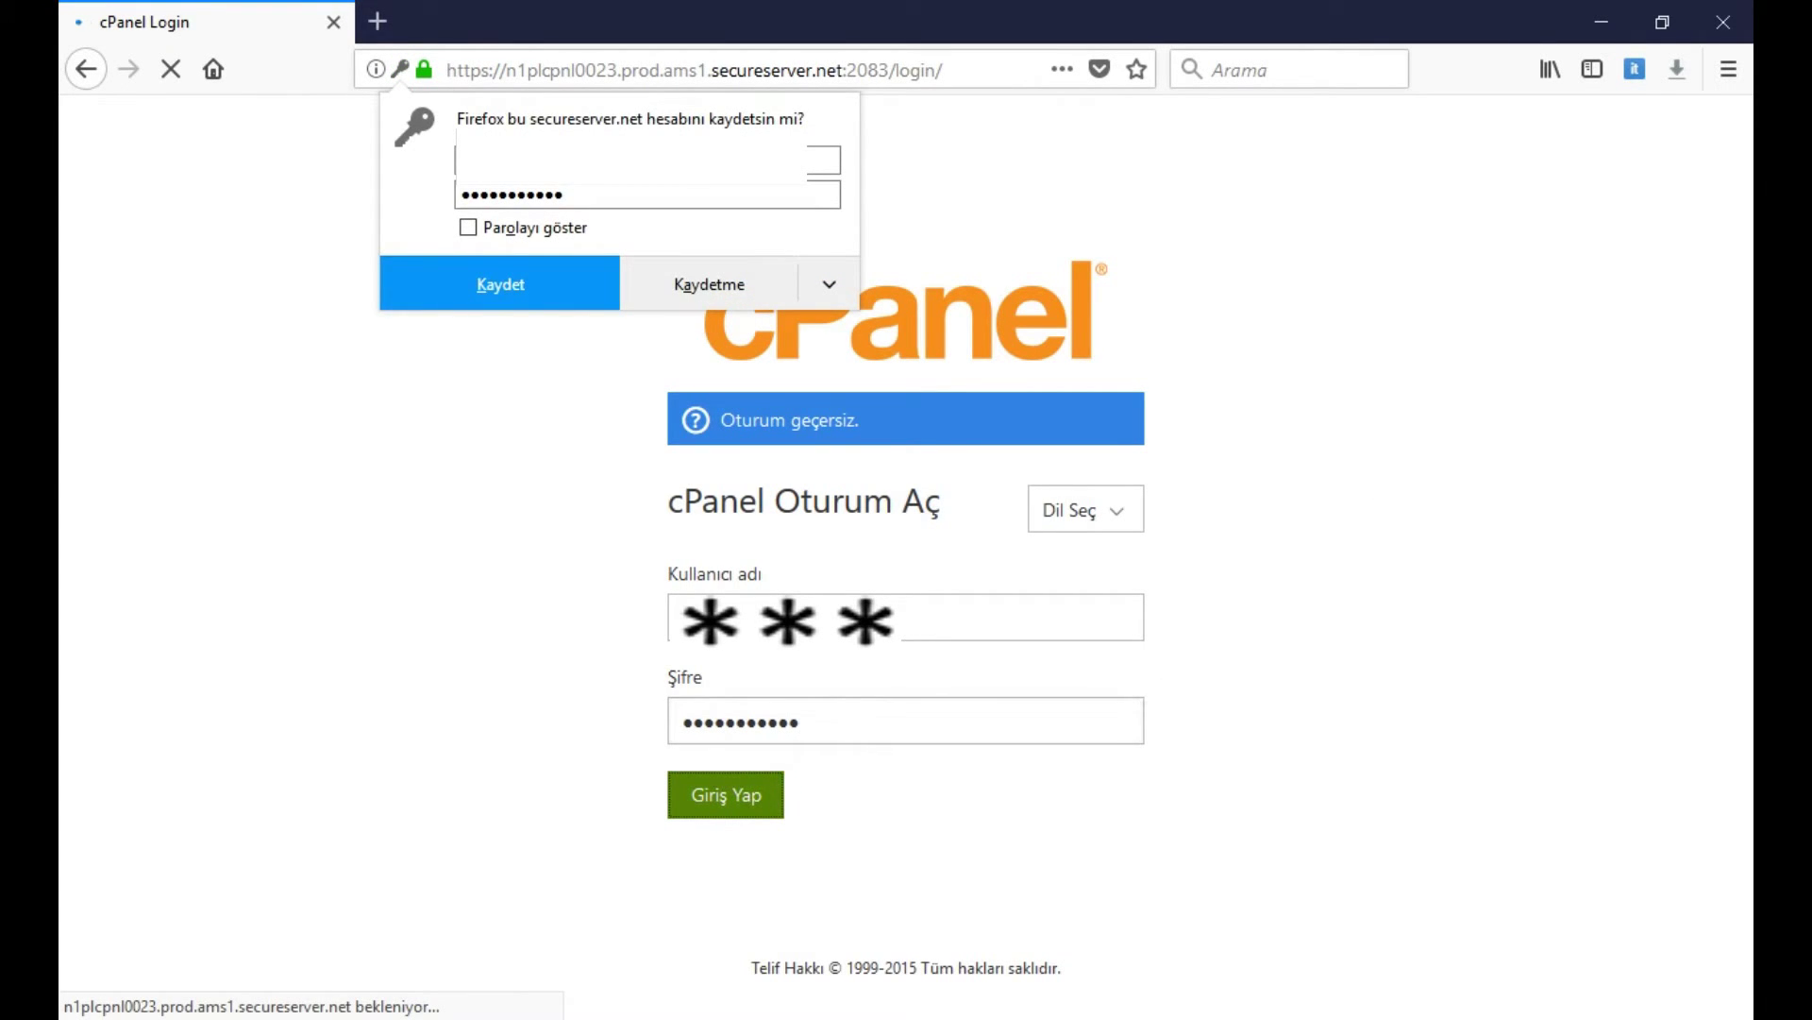
click(710, 284)
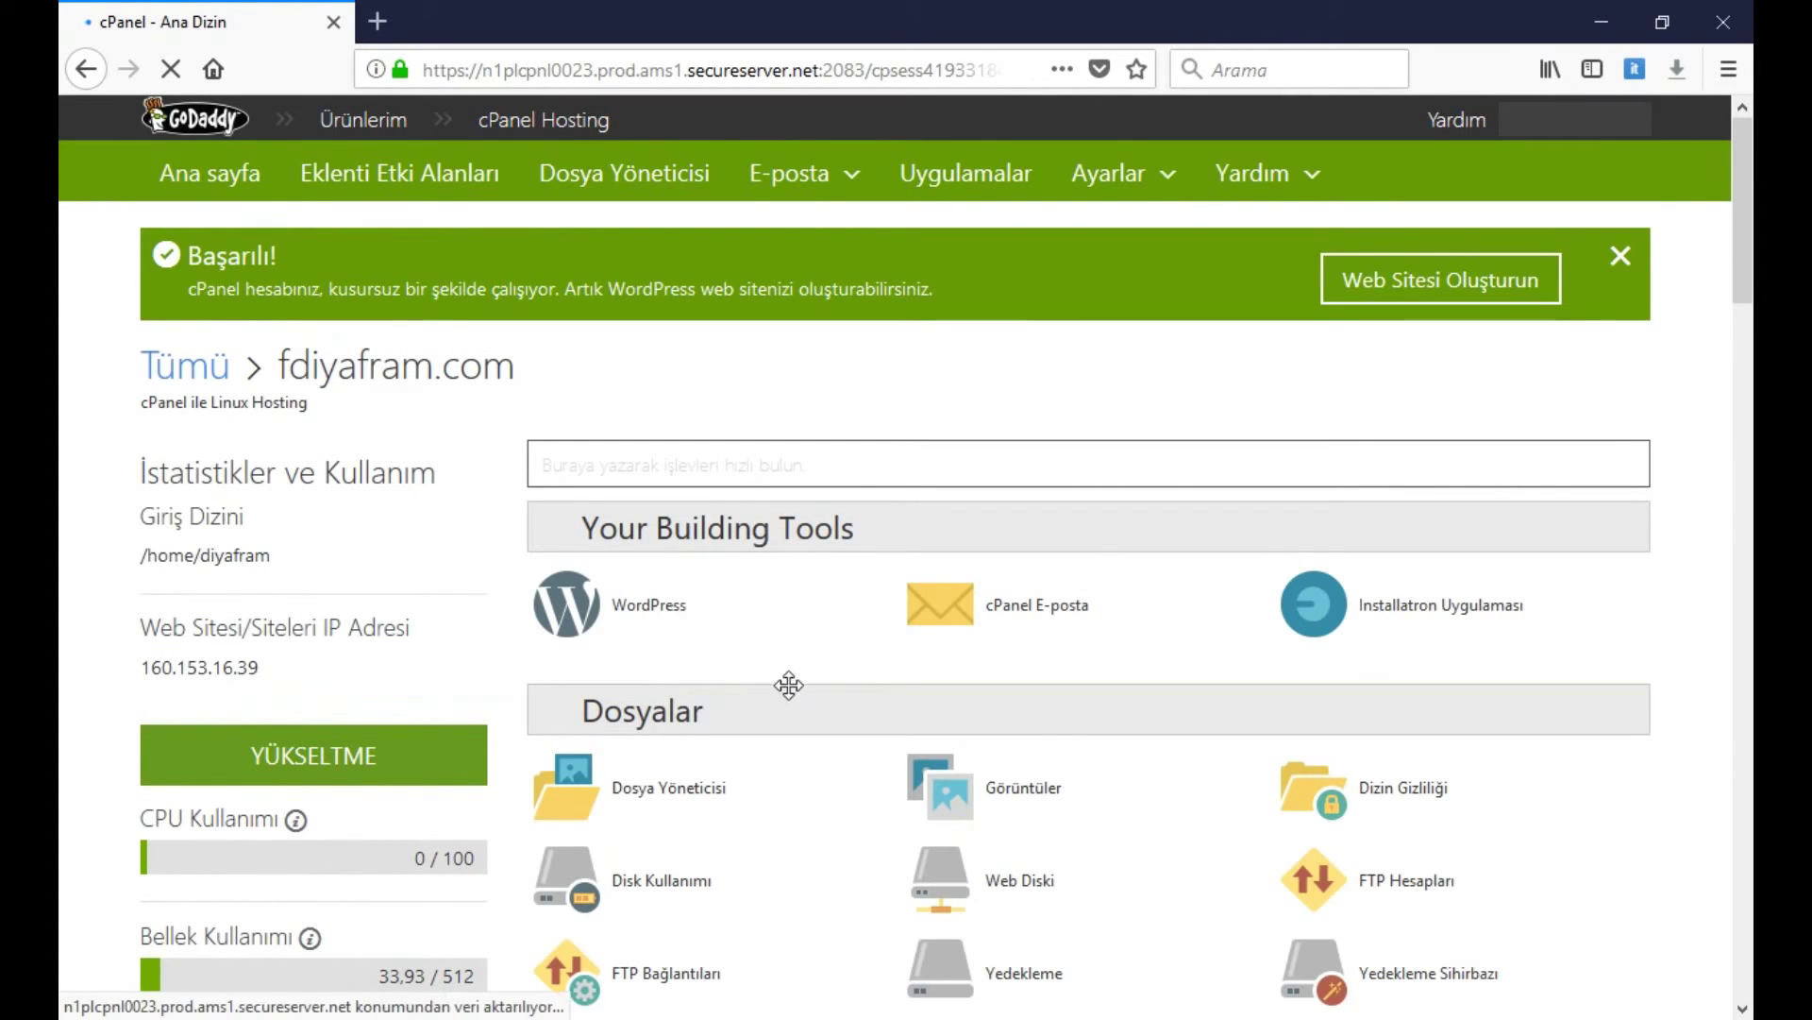
Launch cPanel's Dosya Yöneticisi with Web Root (public_html/www) as the starting folder
scroll(800, 690, down, 3)
scroll(798, 684, up, 1)
click(628, 651)
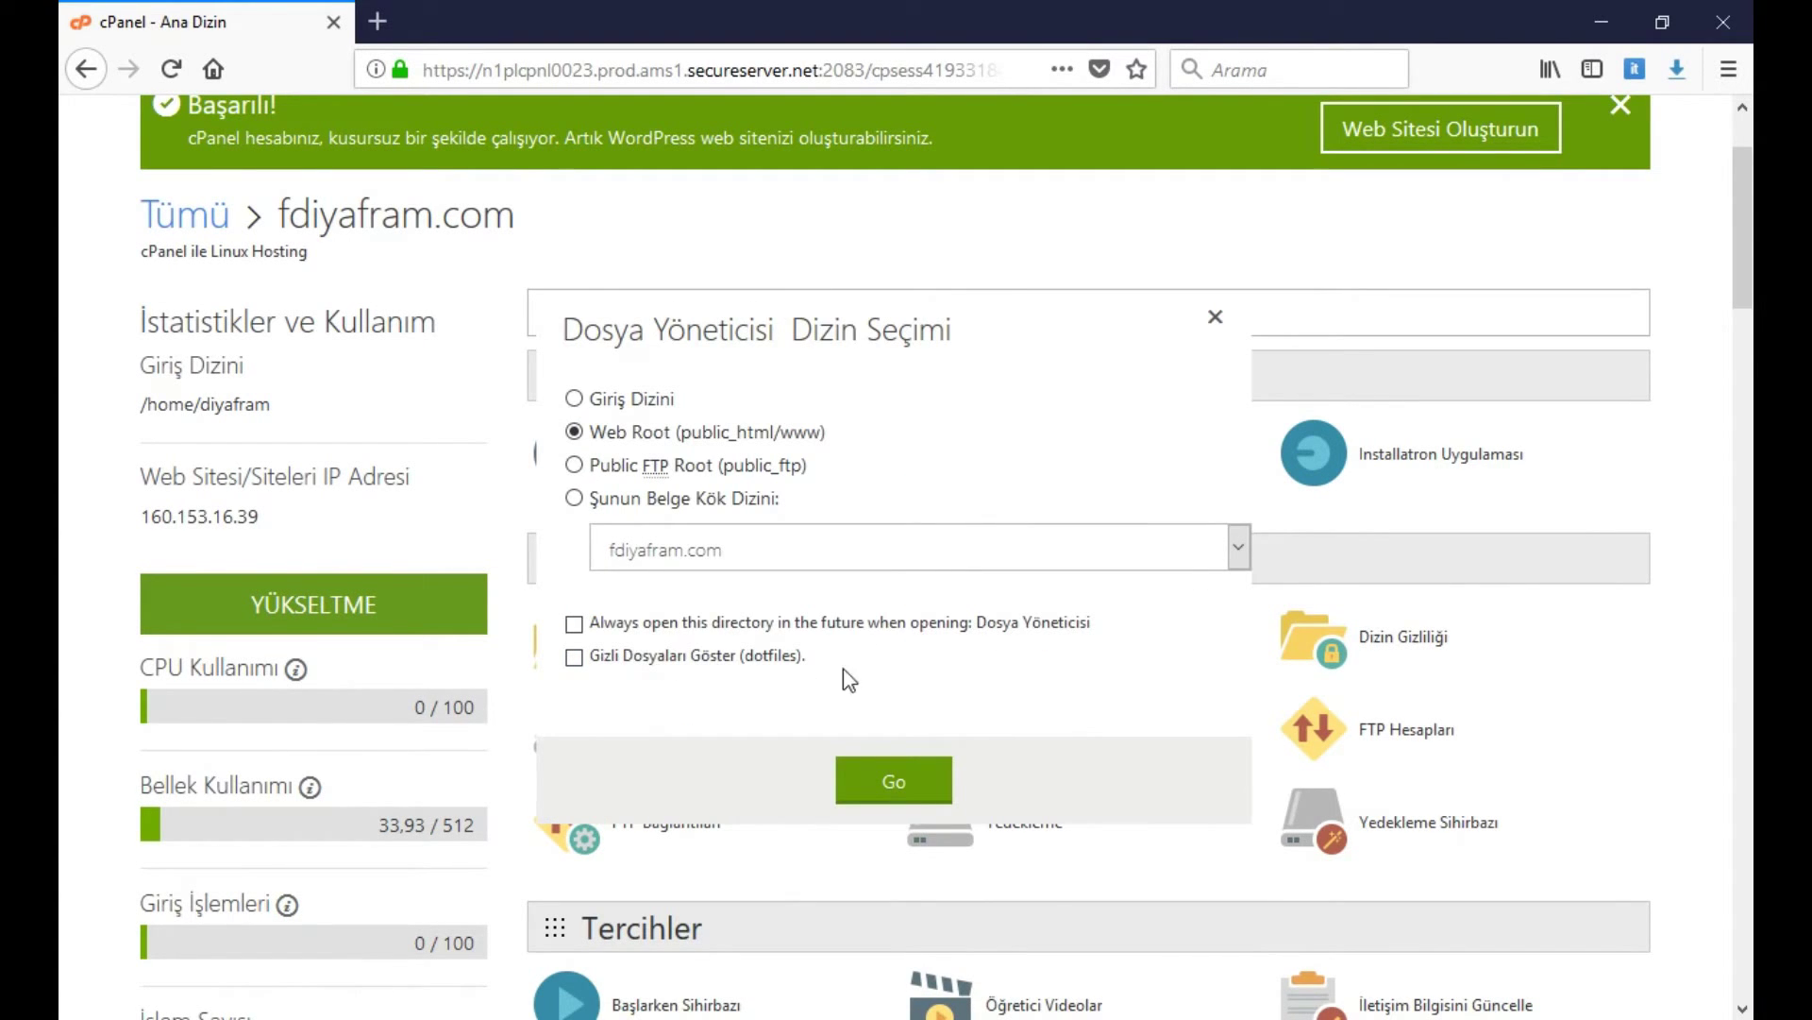
click(722, 433)
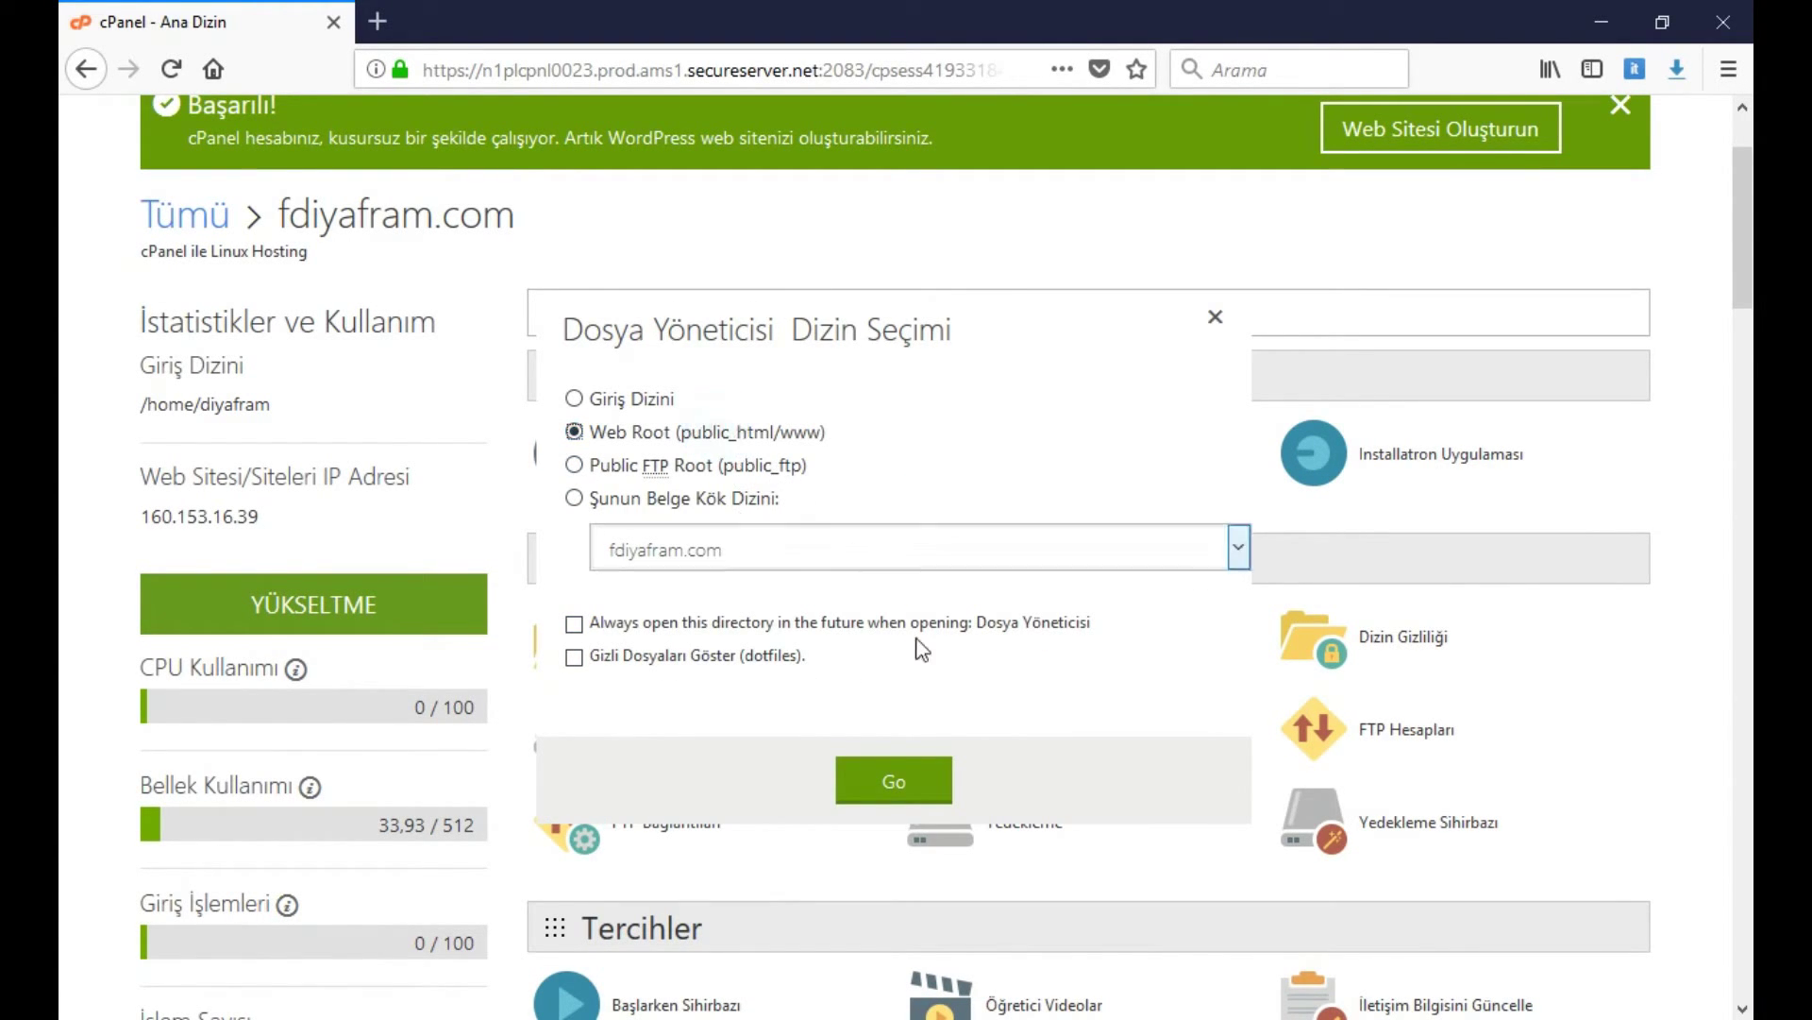
click(922, 784)
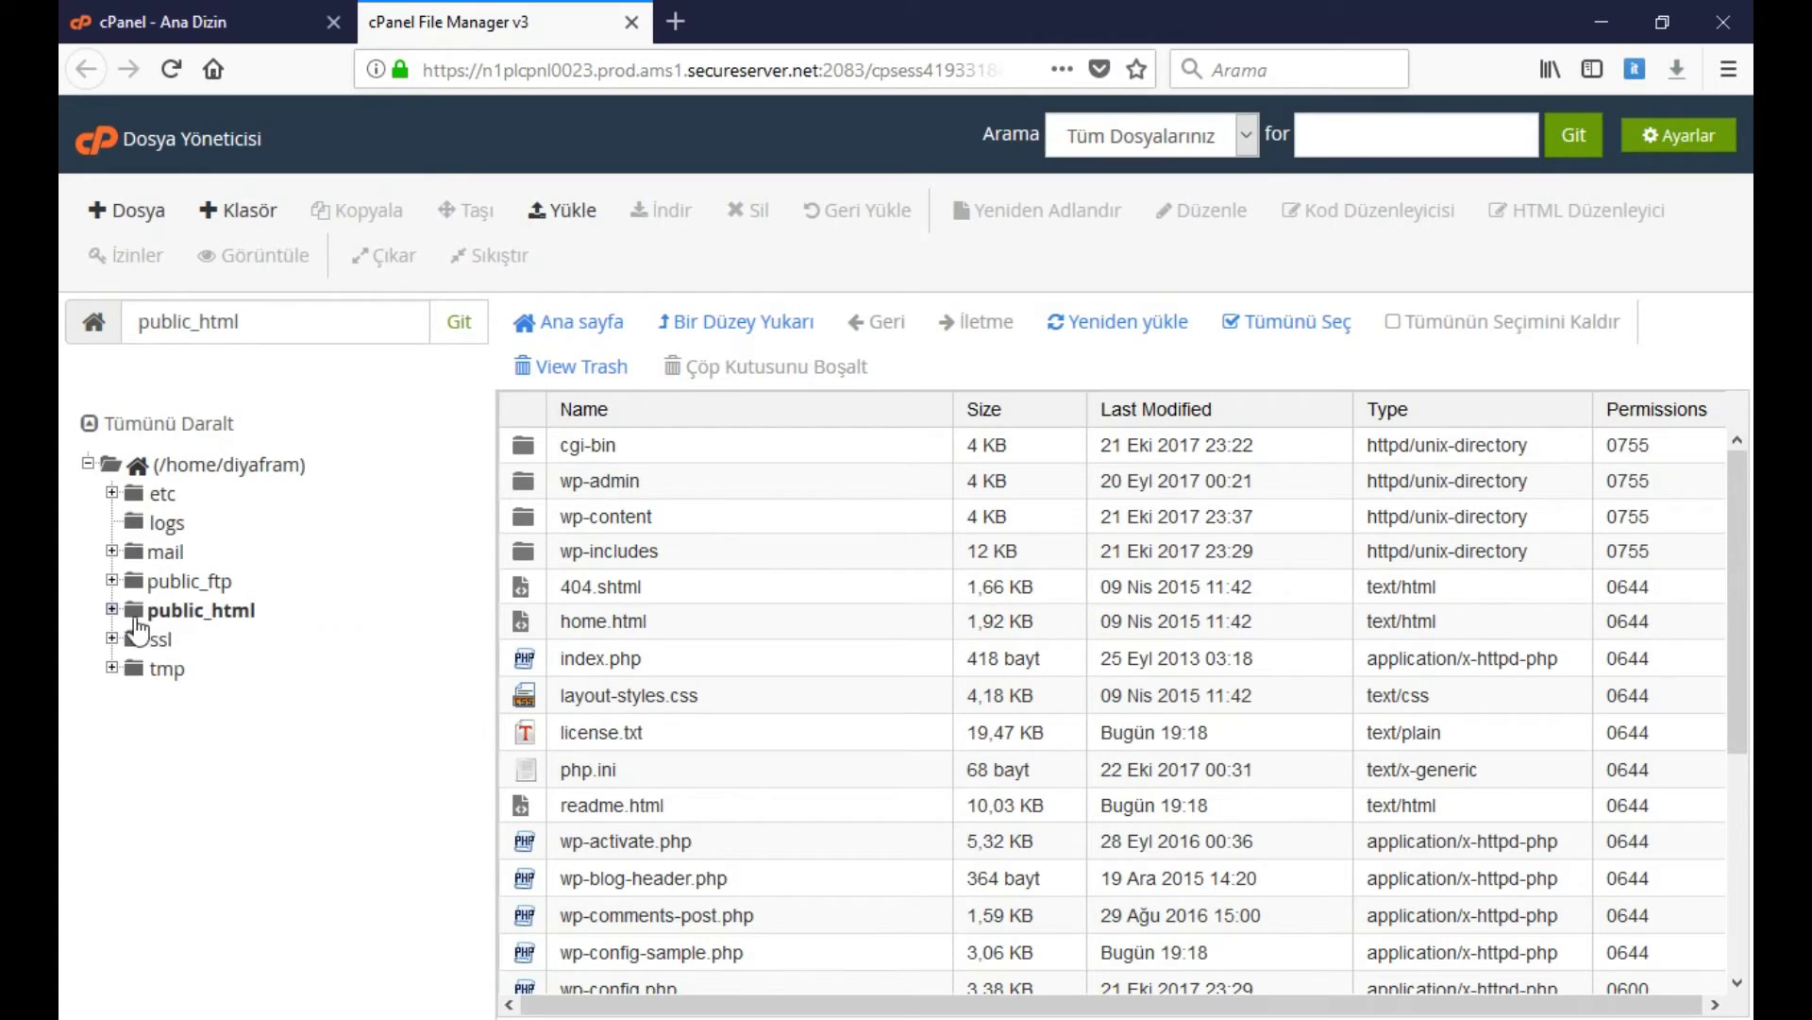
Expand public_html and wp-content in the folder tree and list the themes folder's contents
click(112, 611)
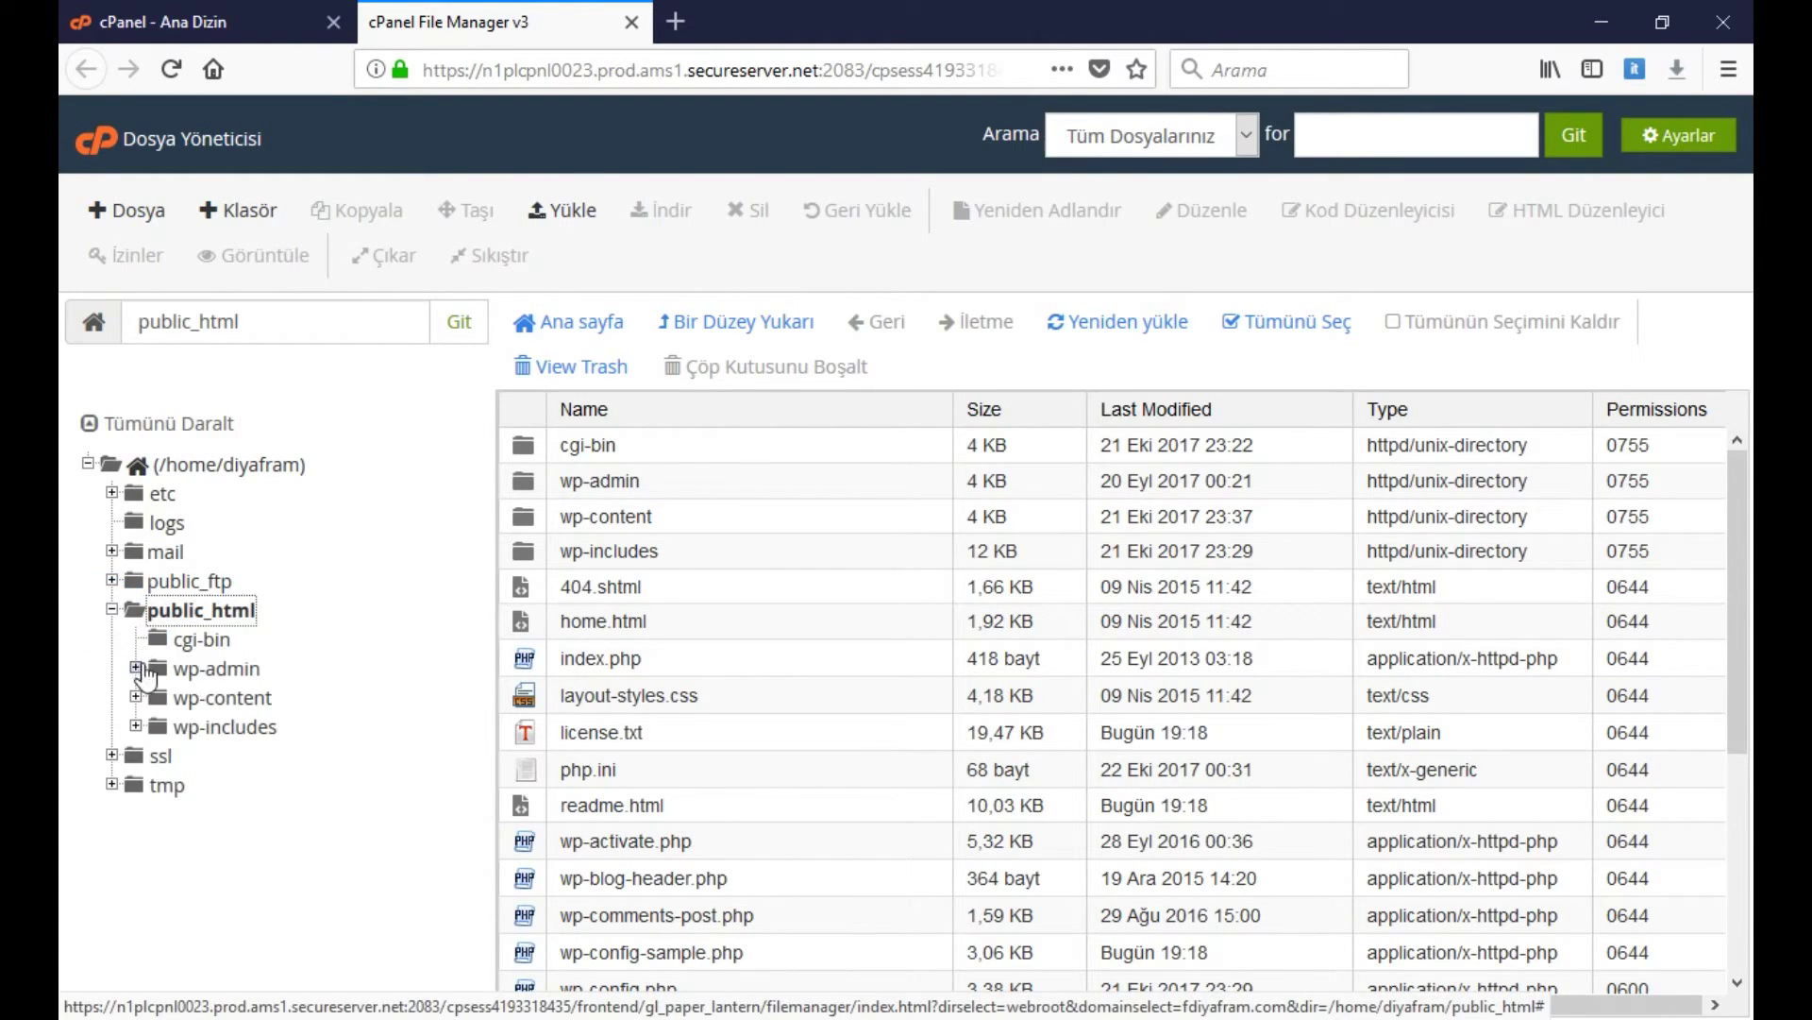
click(137, 698)
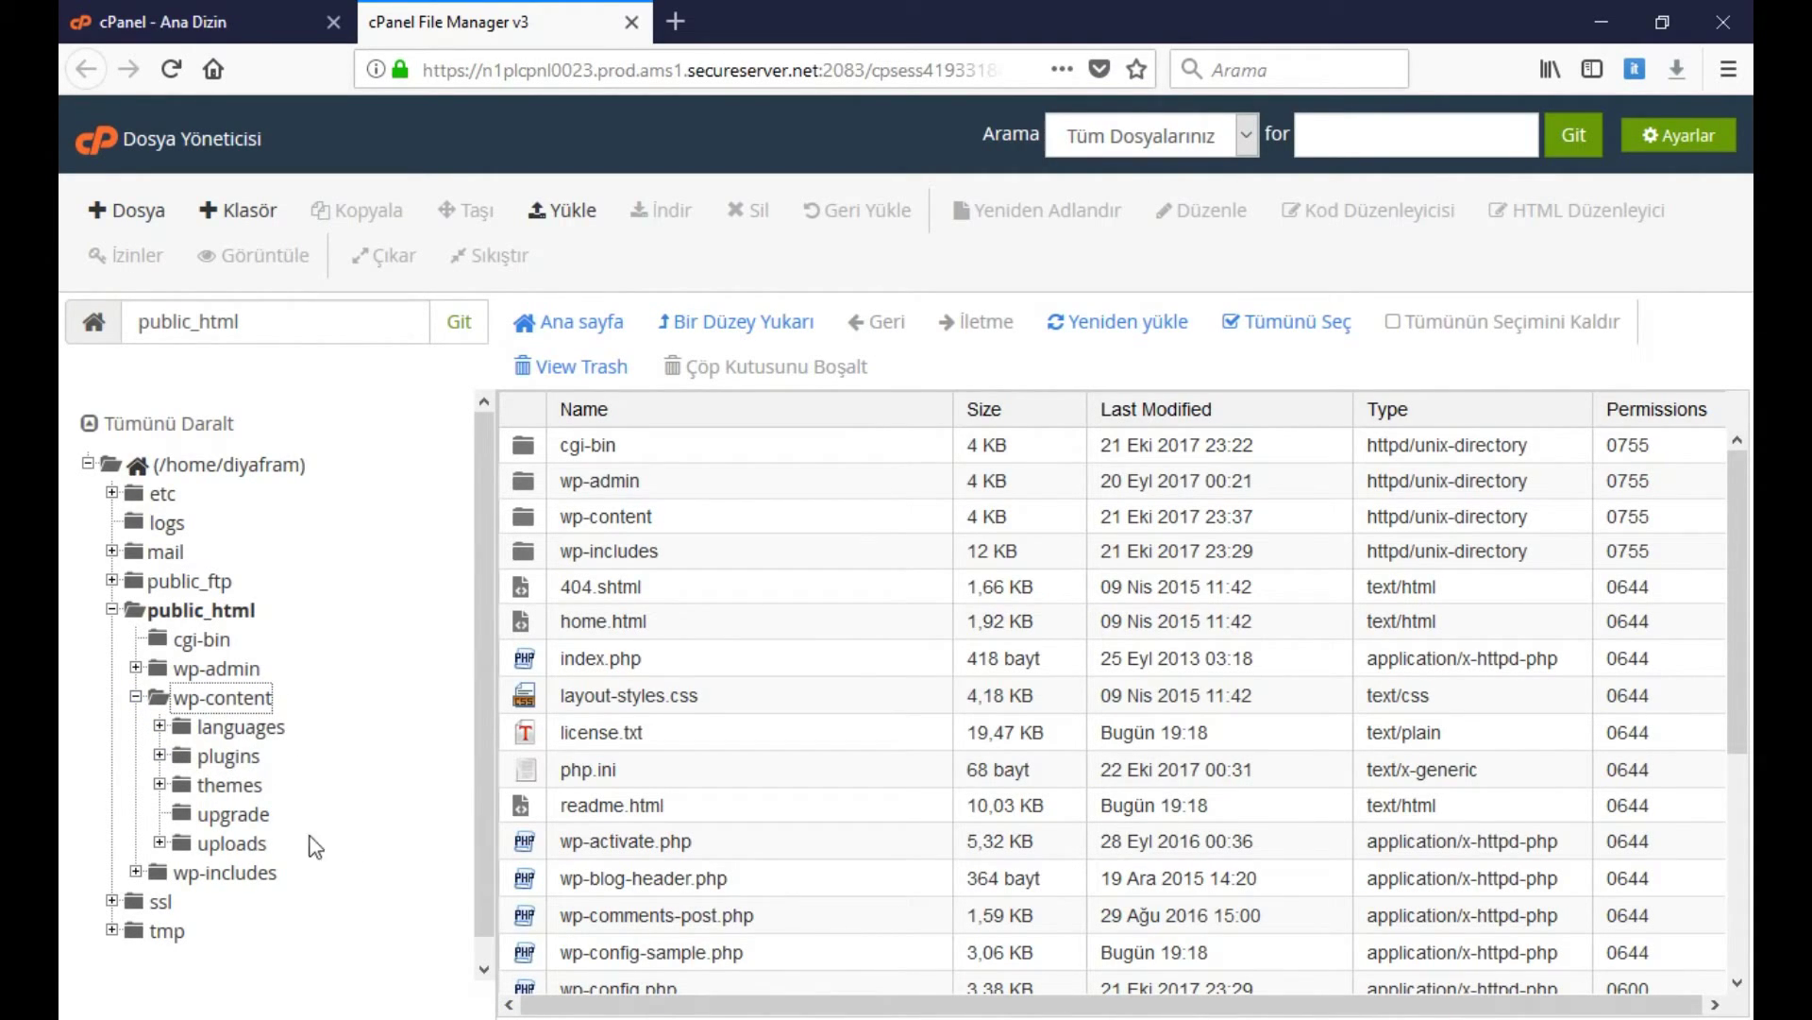
click(160, 784)
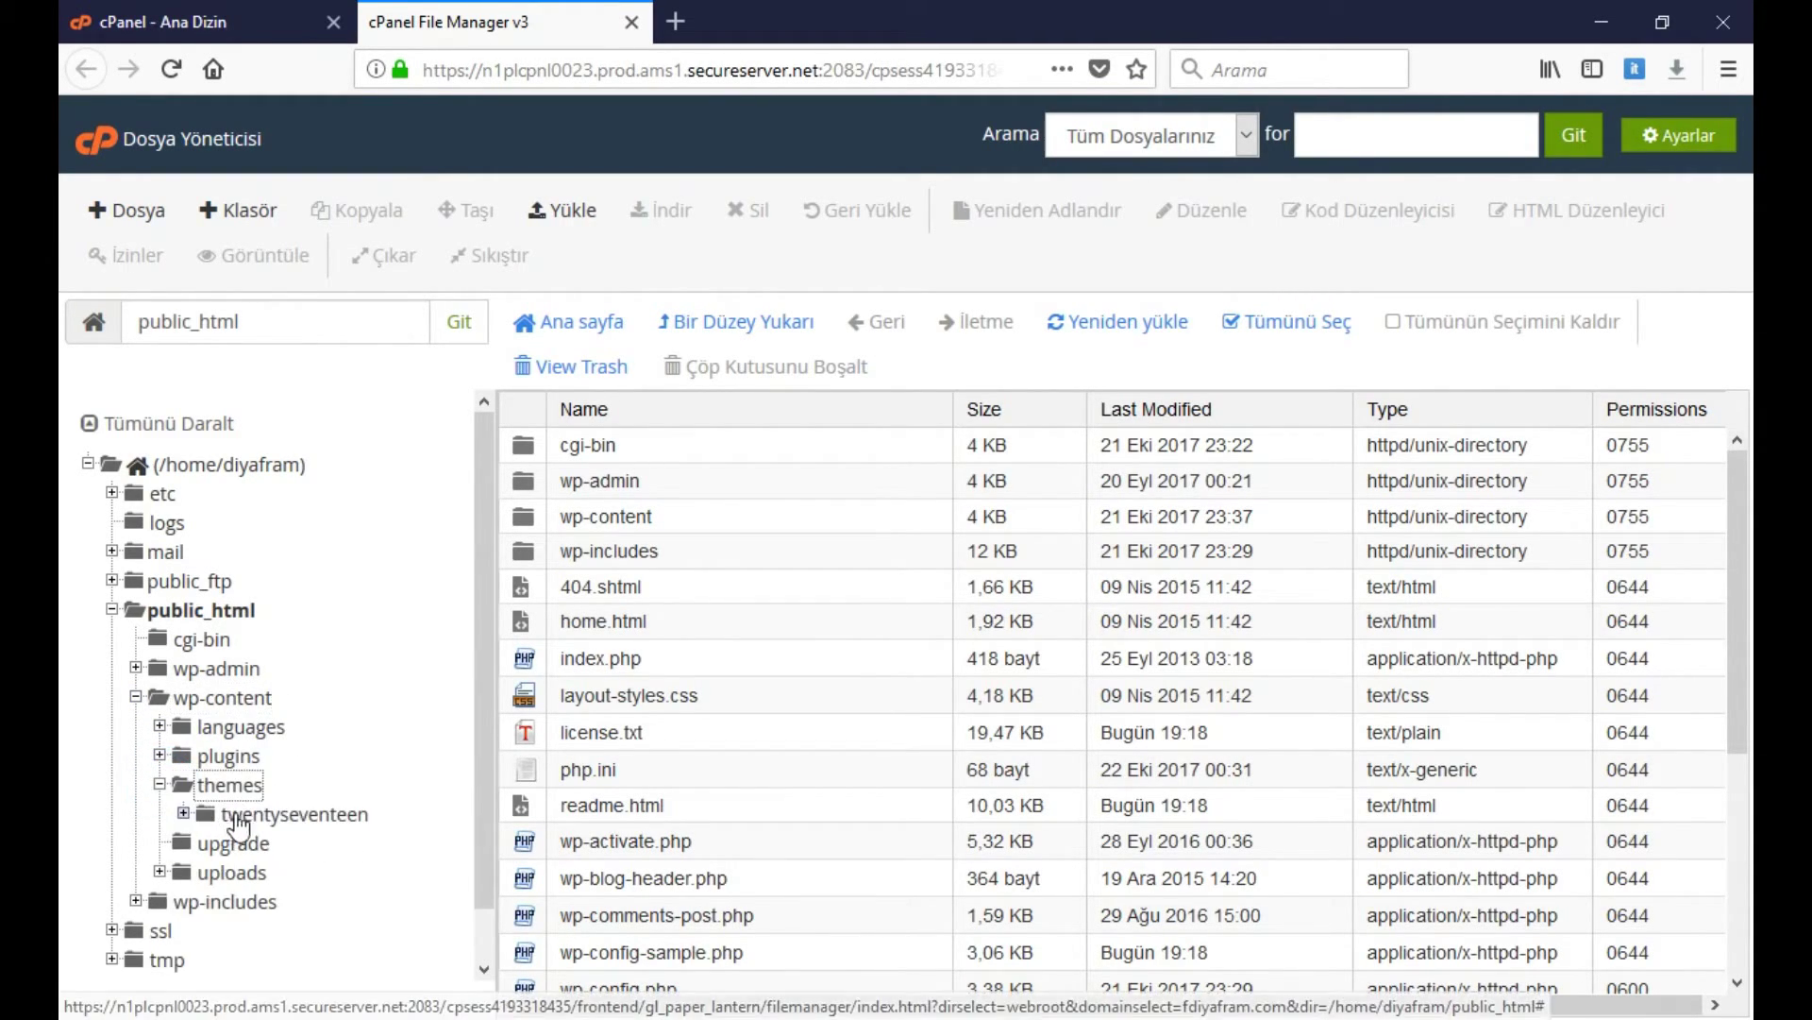
click(293, 815)
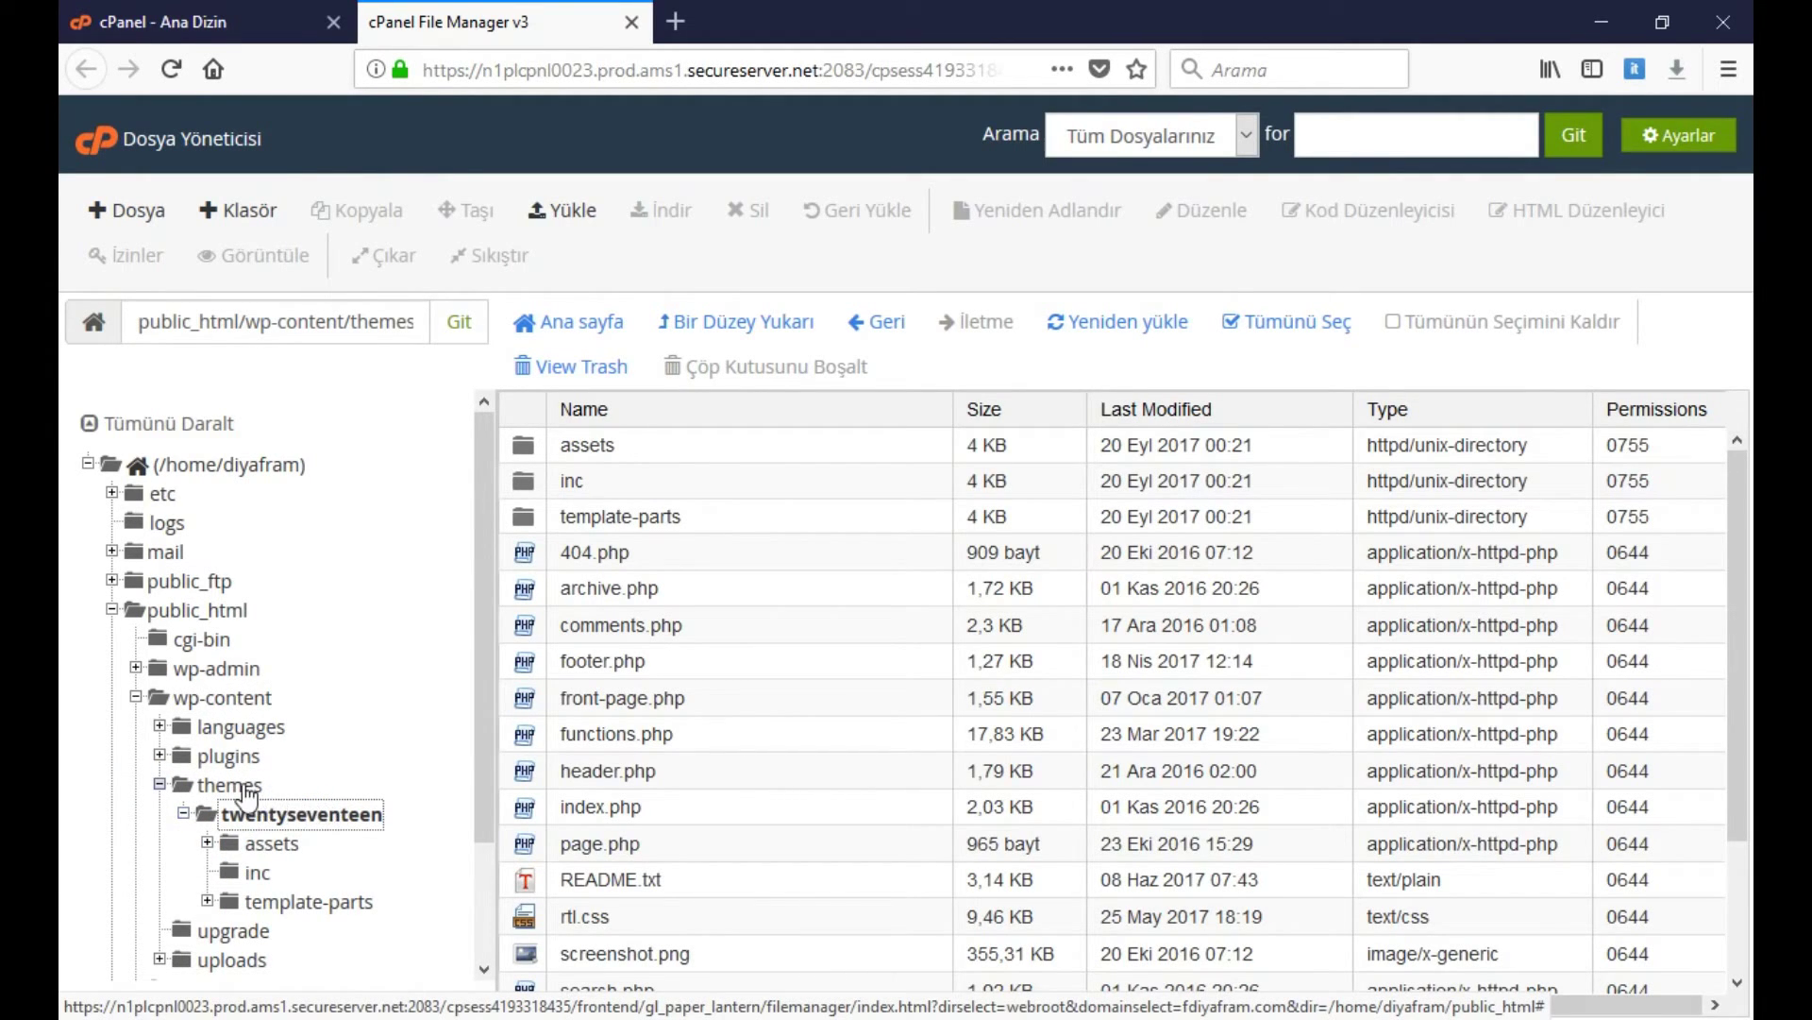
click(236, 788)
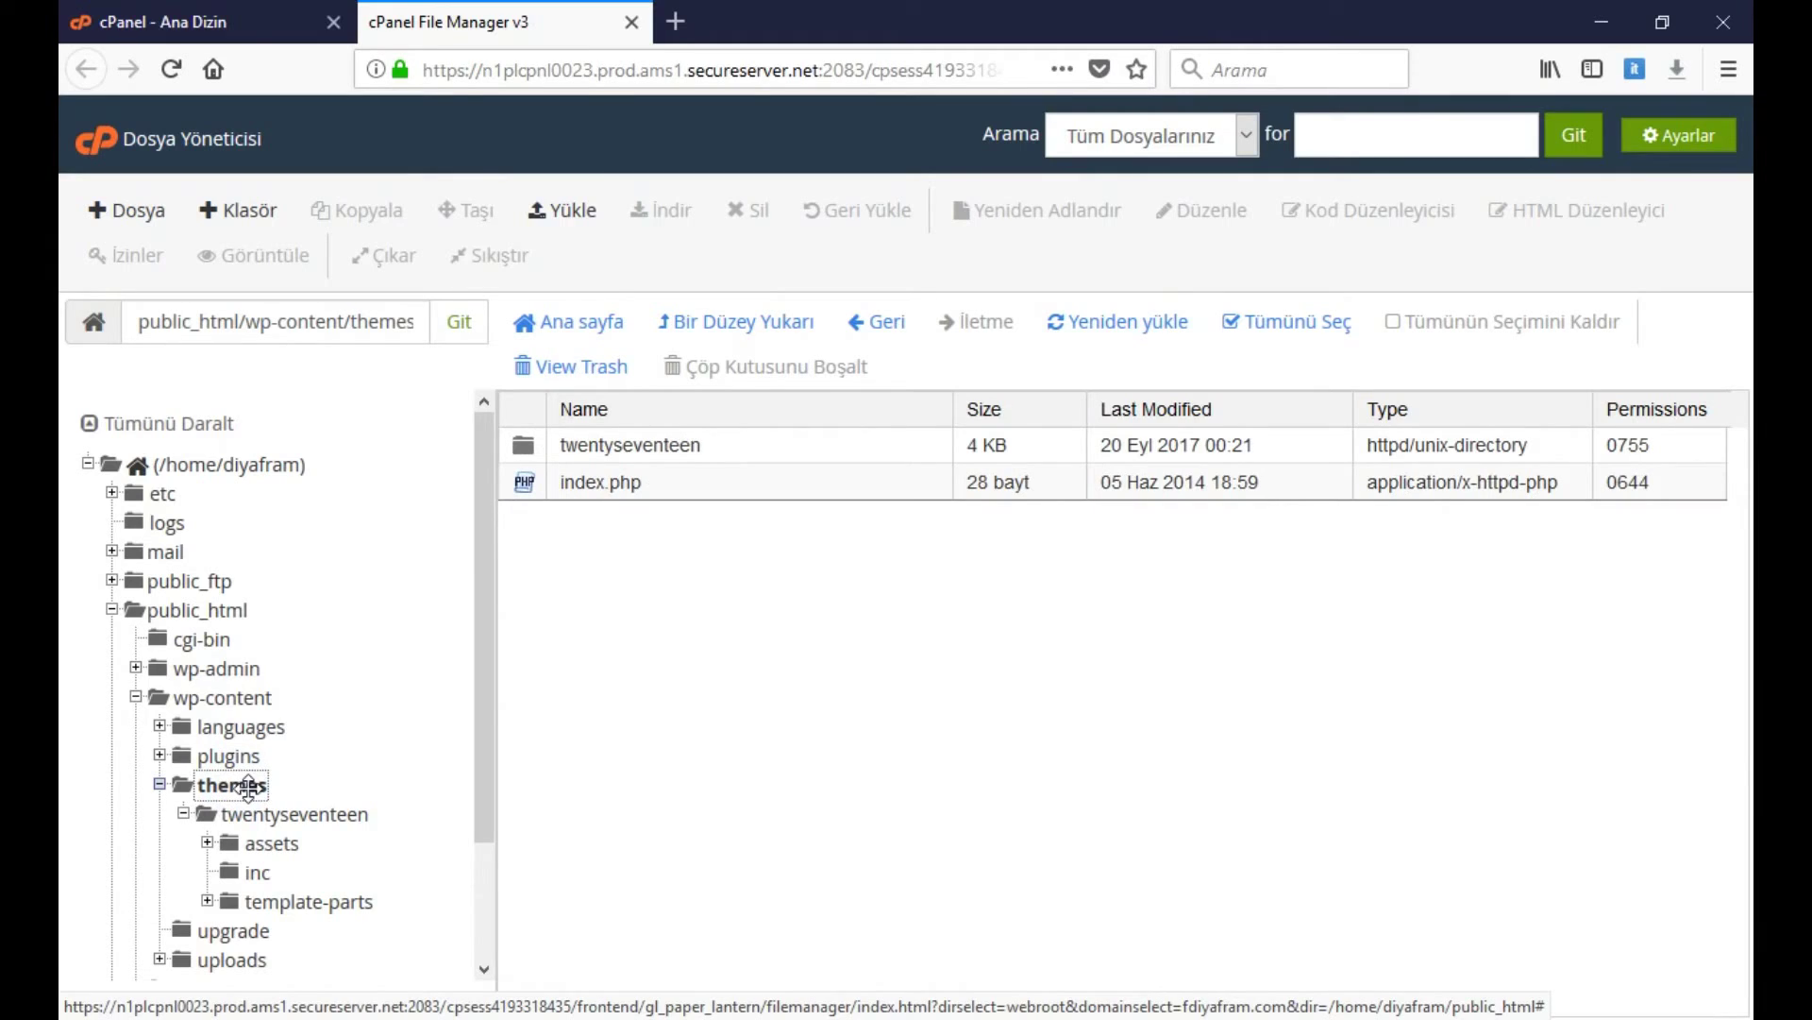
click(222, 787)
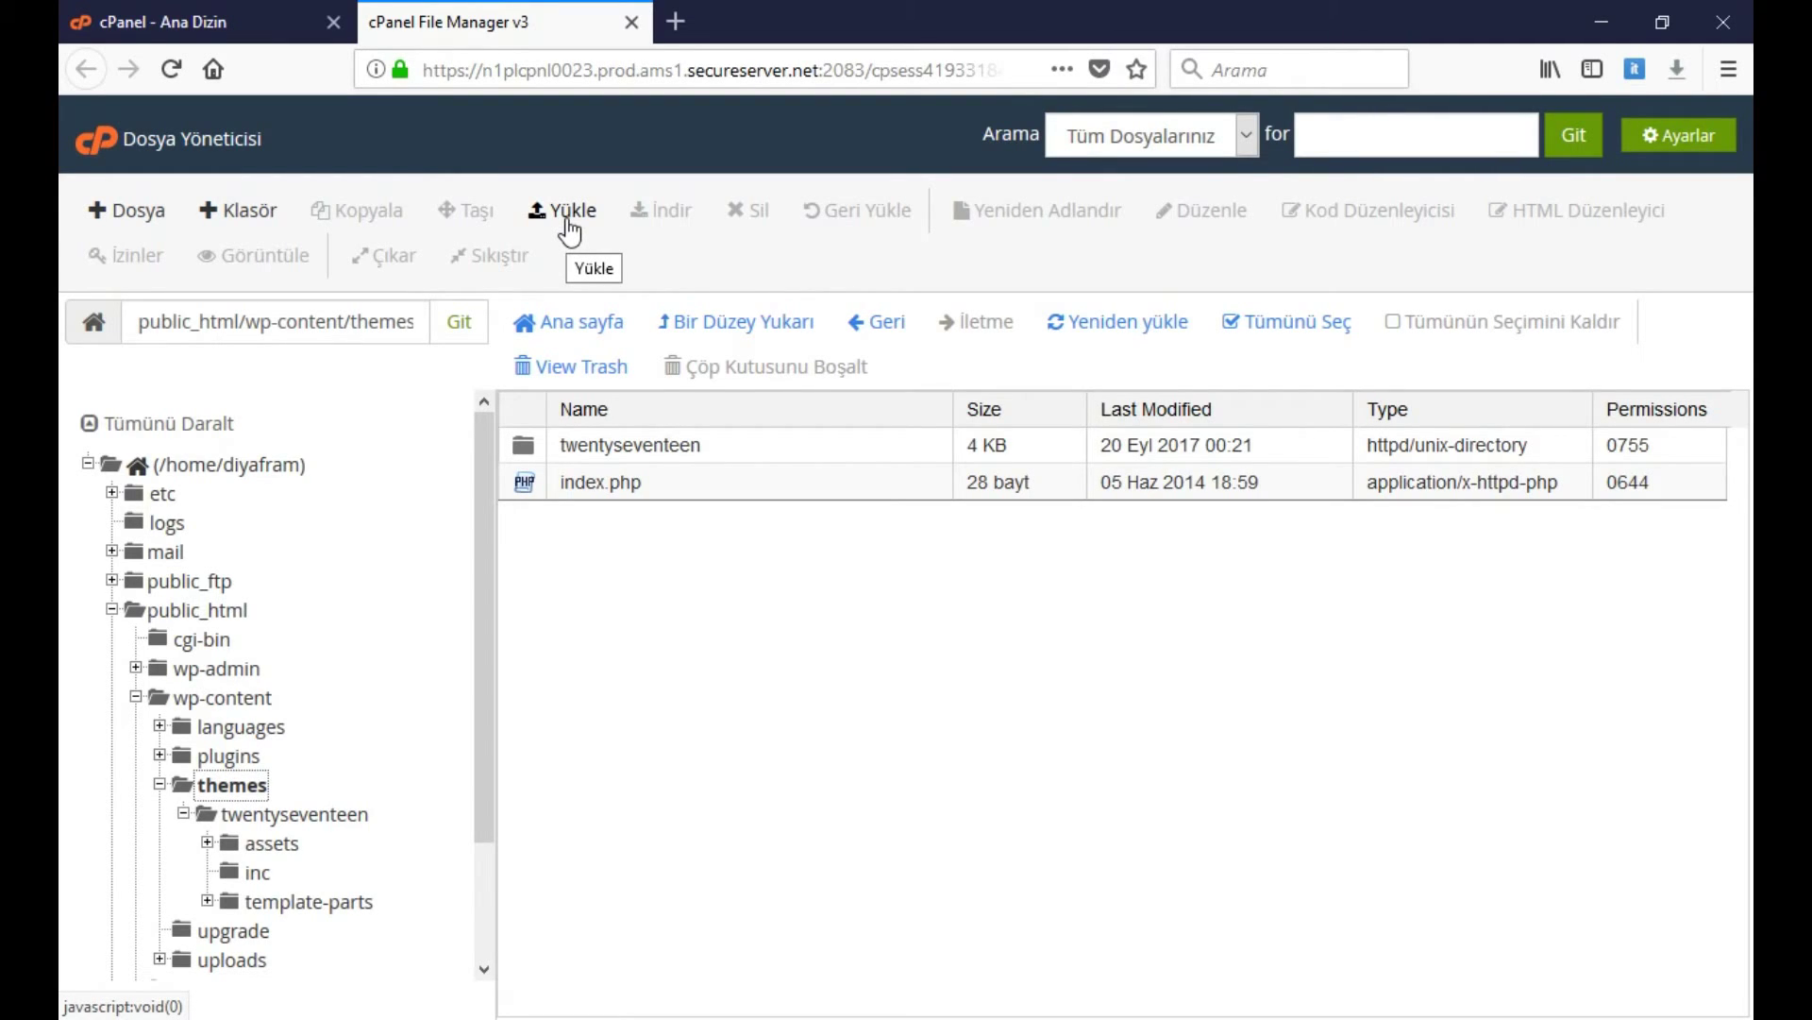
Upload mts_magxp.zip from D:\fdiyafram.com\Site Materyal into the themes folder via Yükle
click(567, 215)
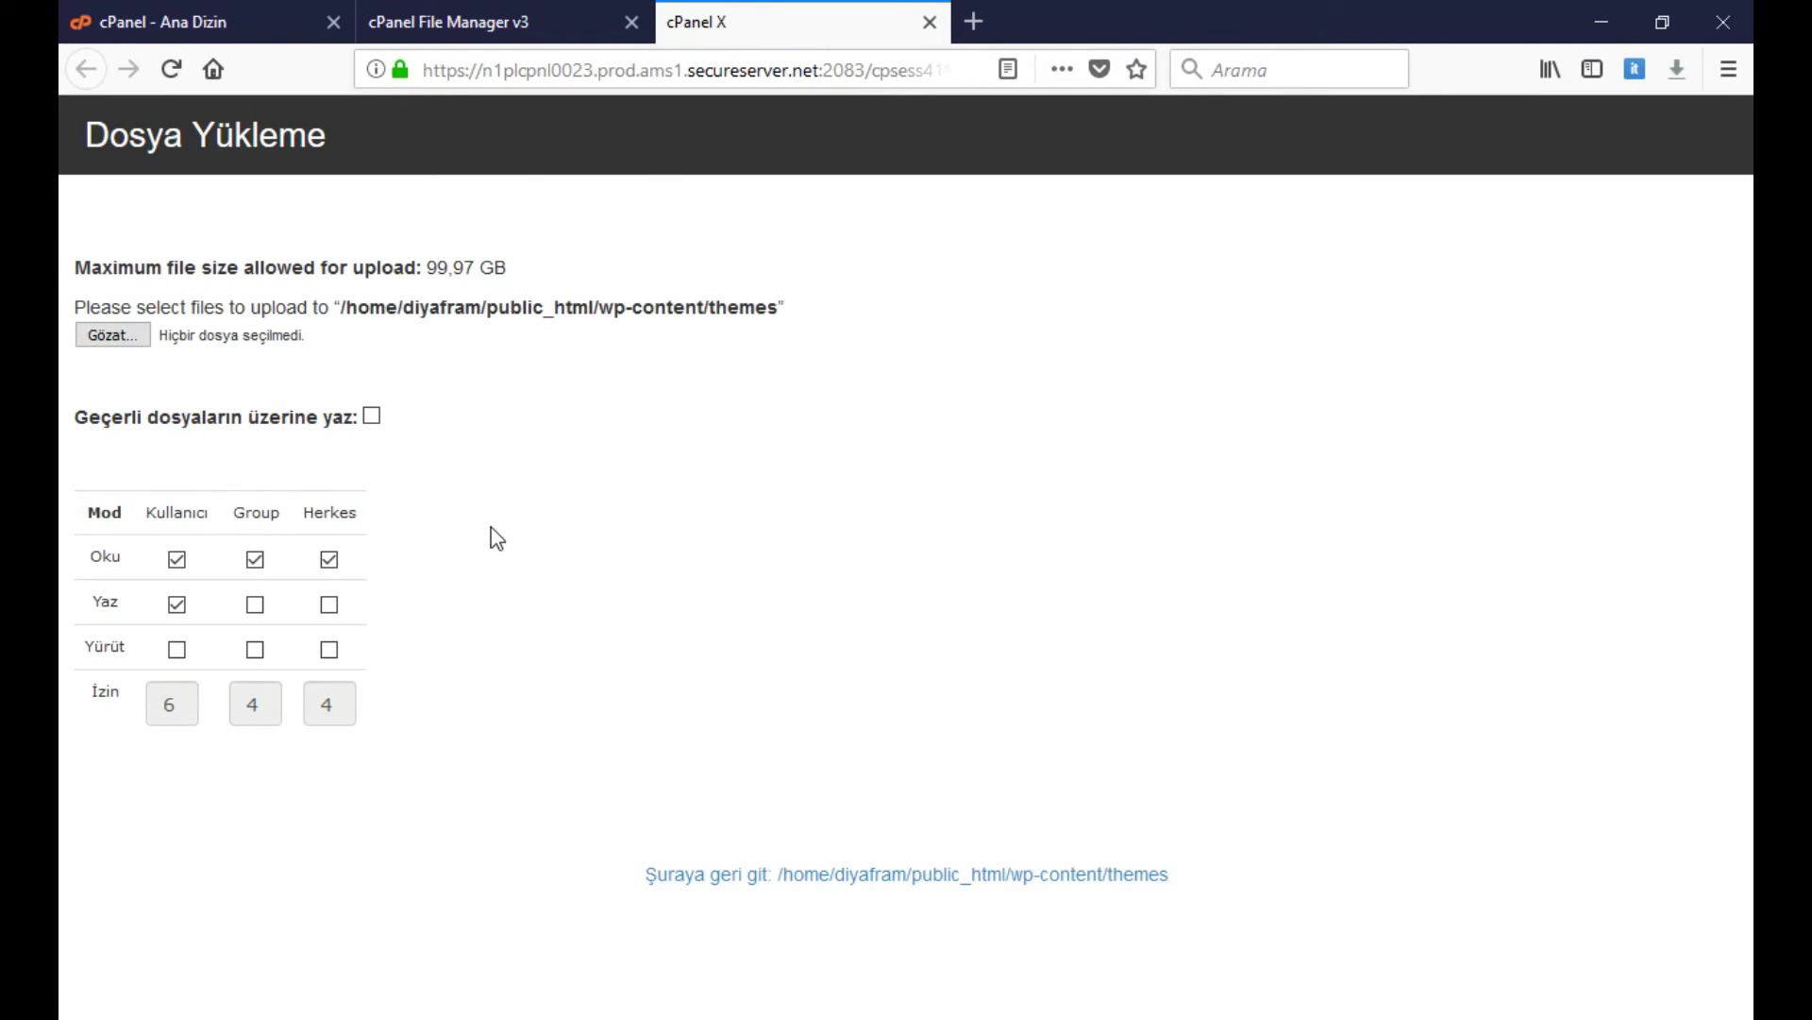
click(118, 336)
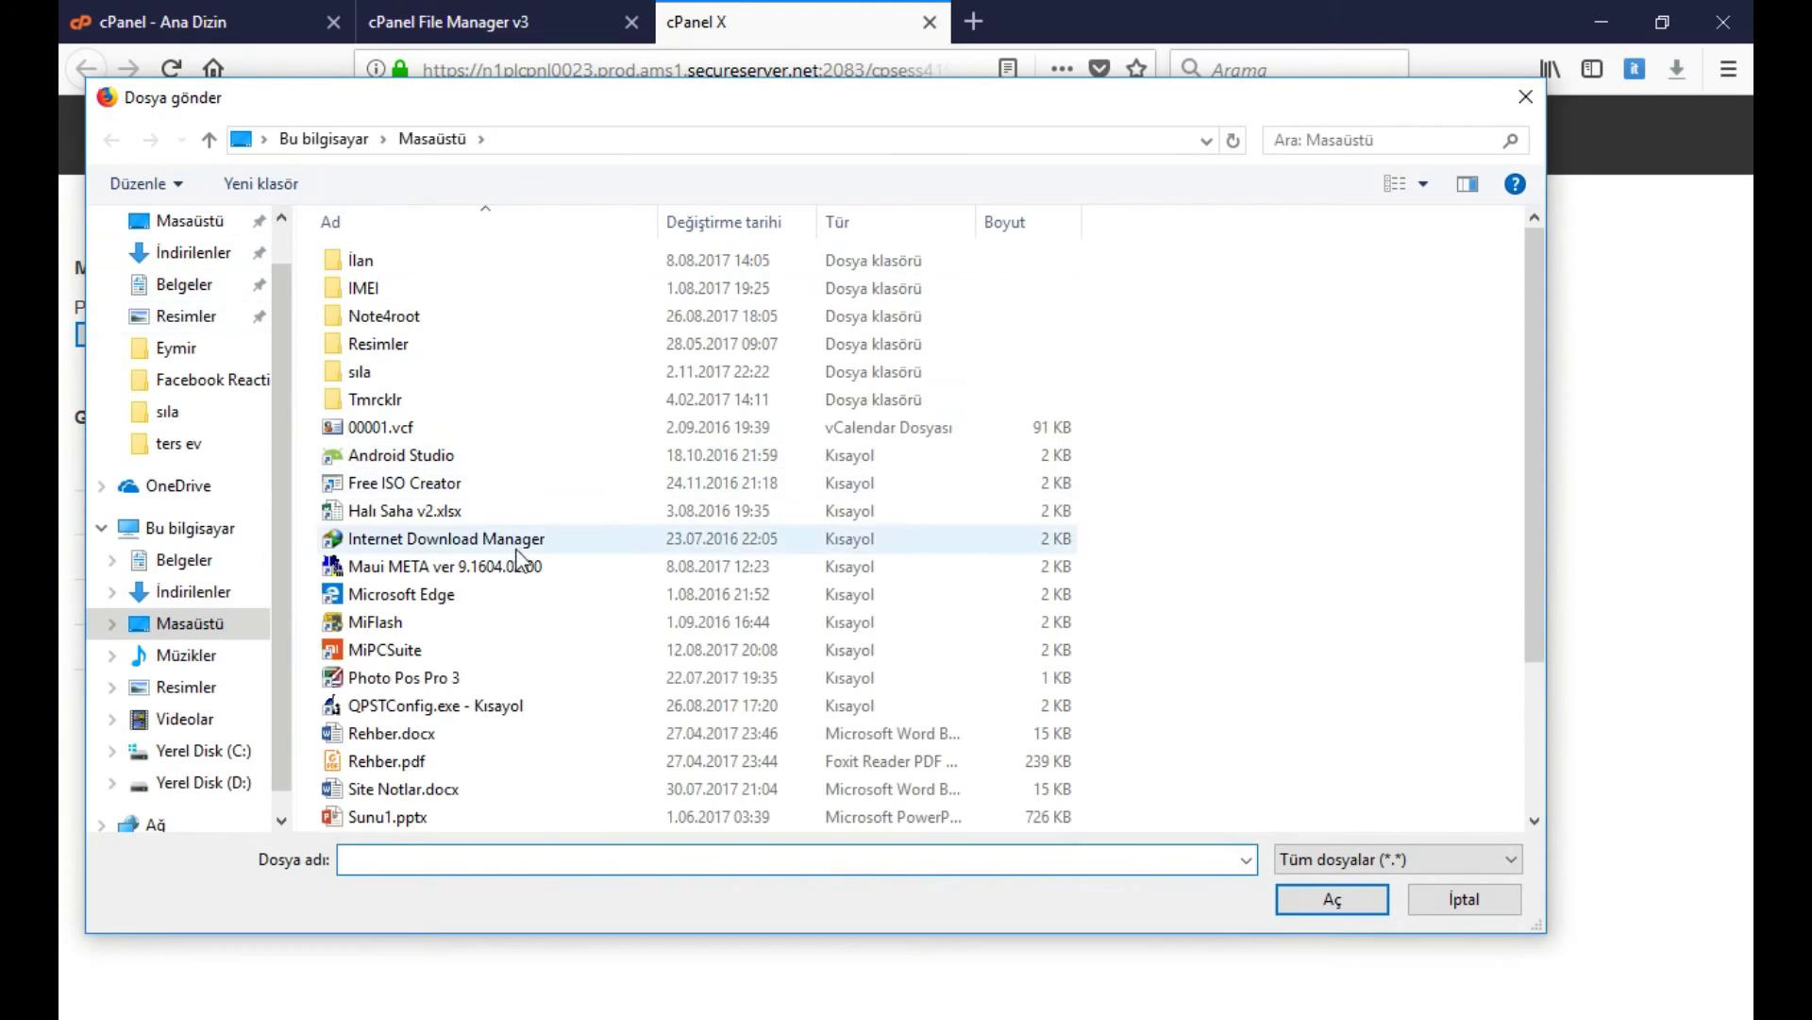
text(D:)
key(Return)
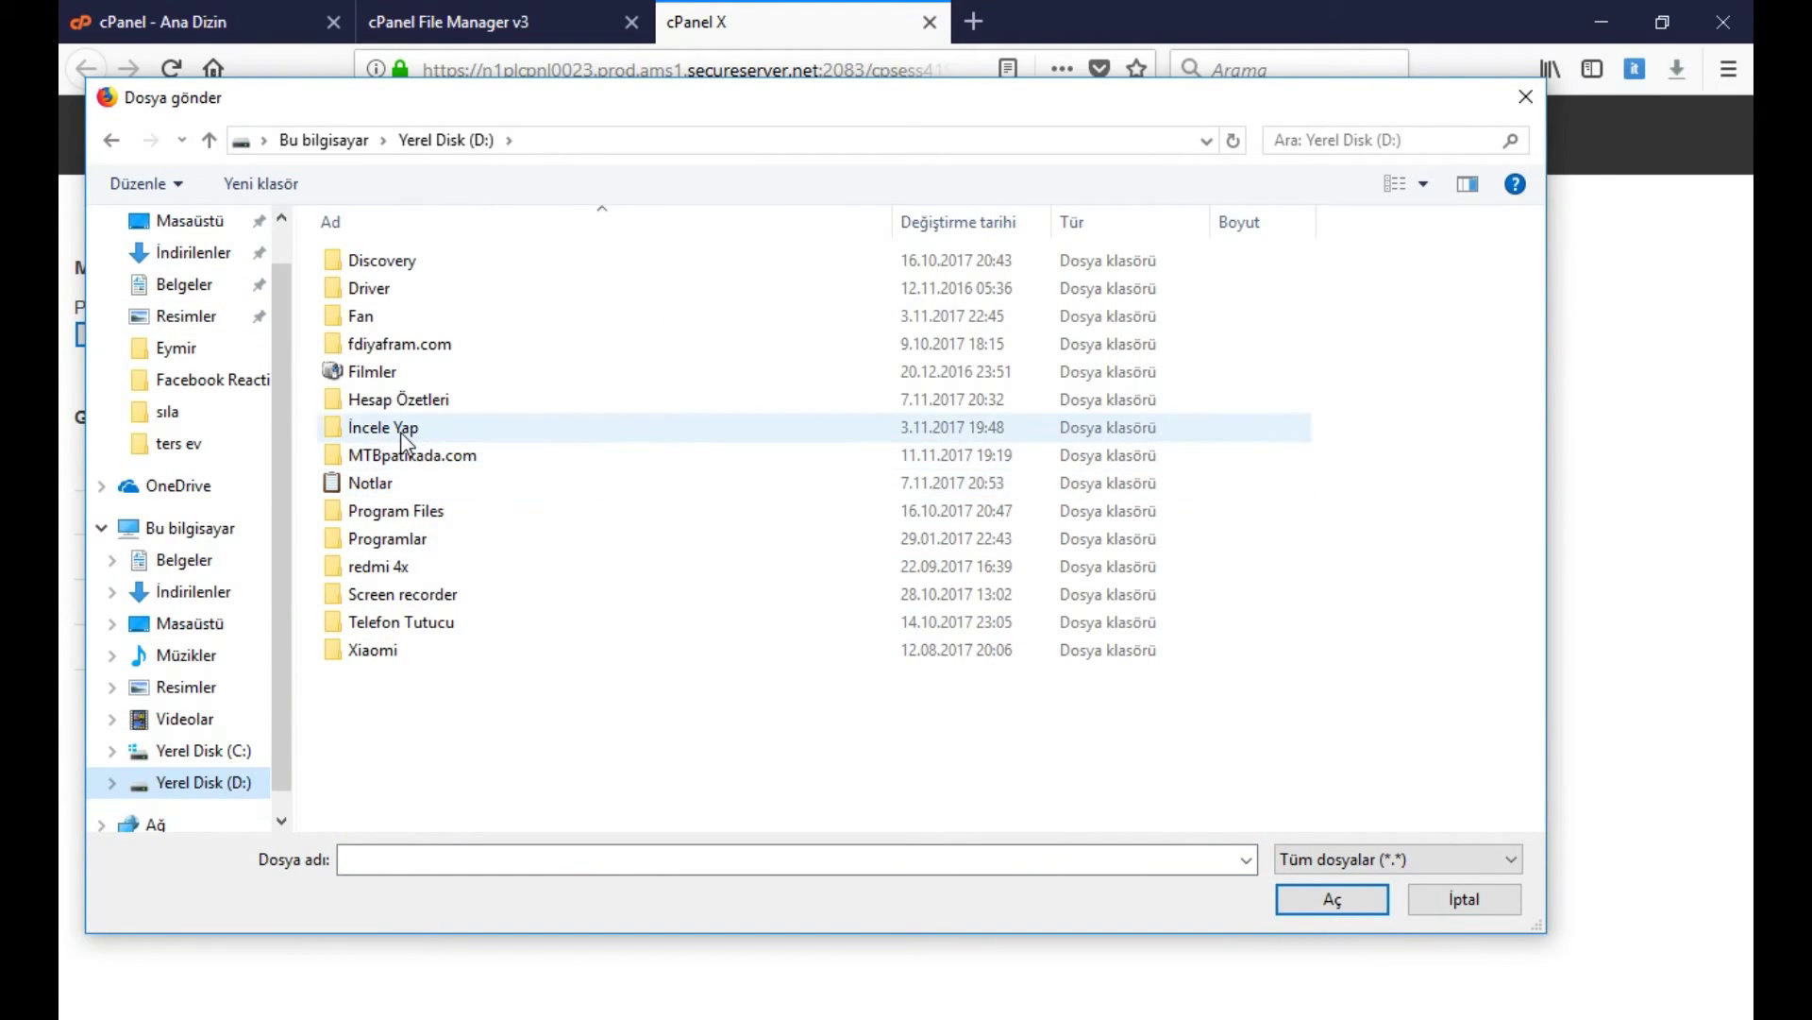
double_click(416, 344)
click(415, 263)
double_click(415, 263)
click(430, 345)
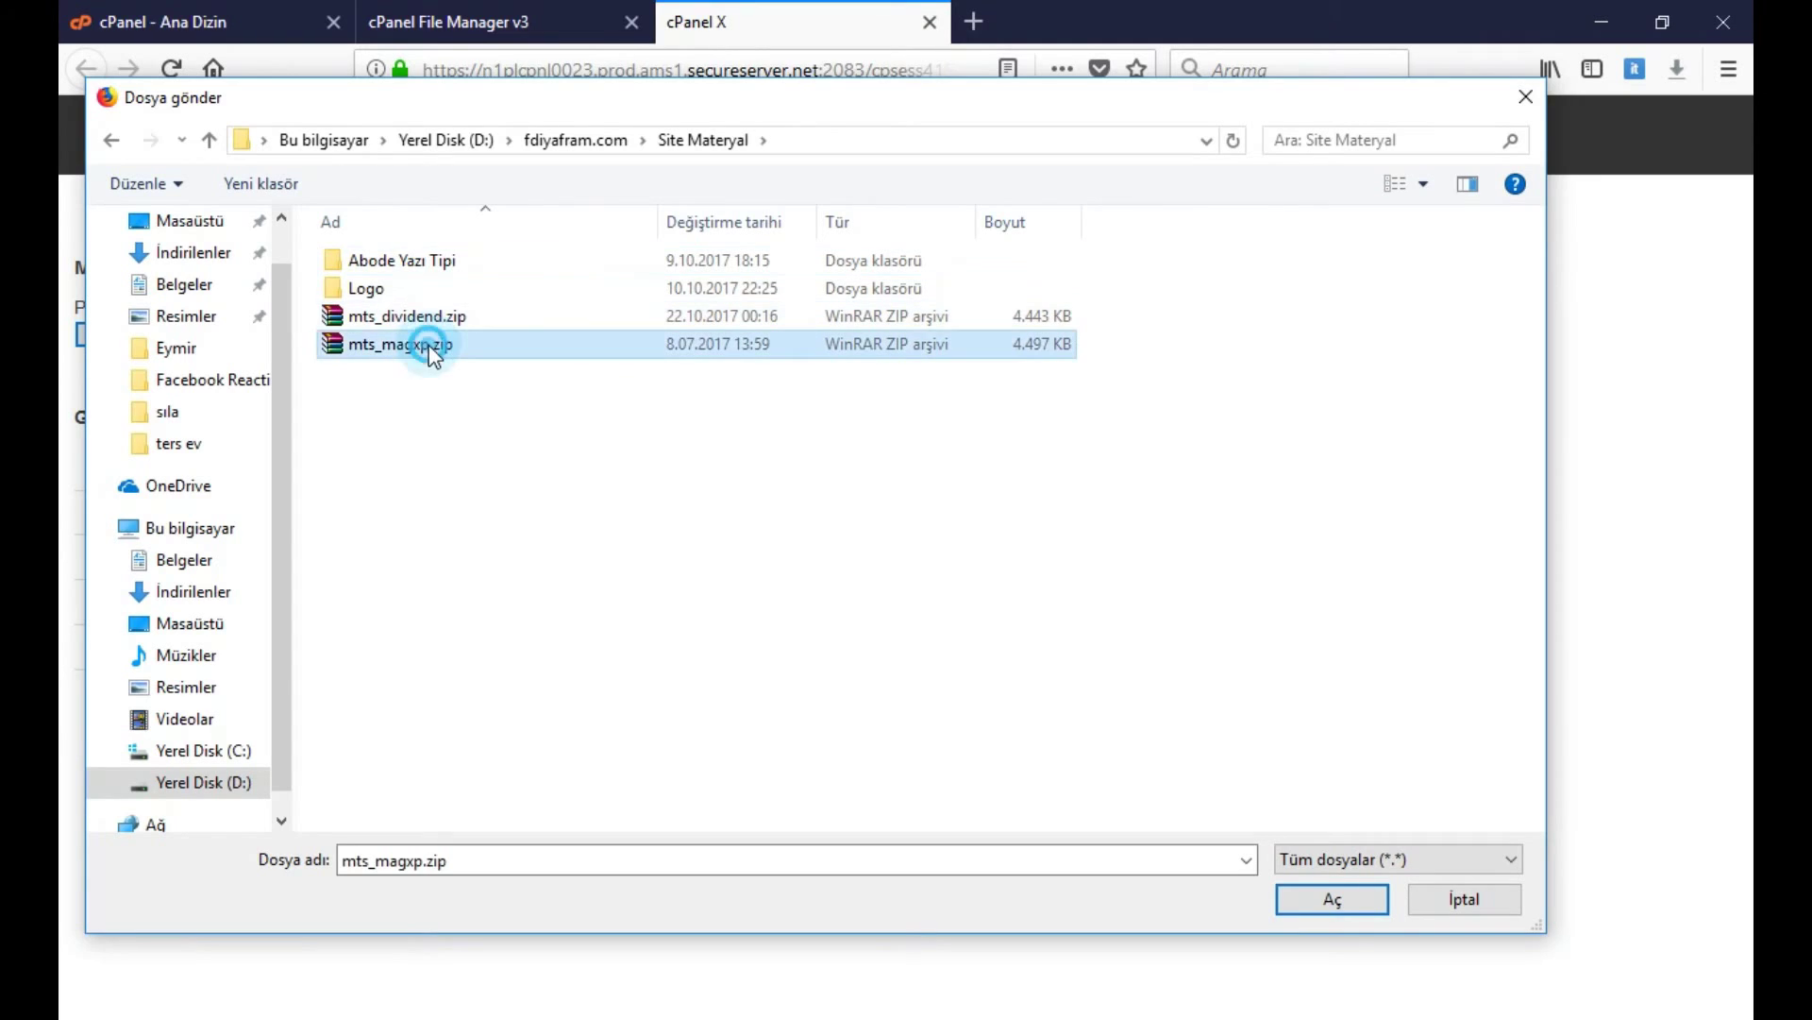
click(1348, 905)
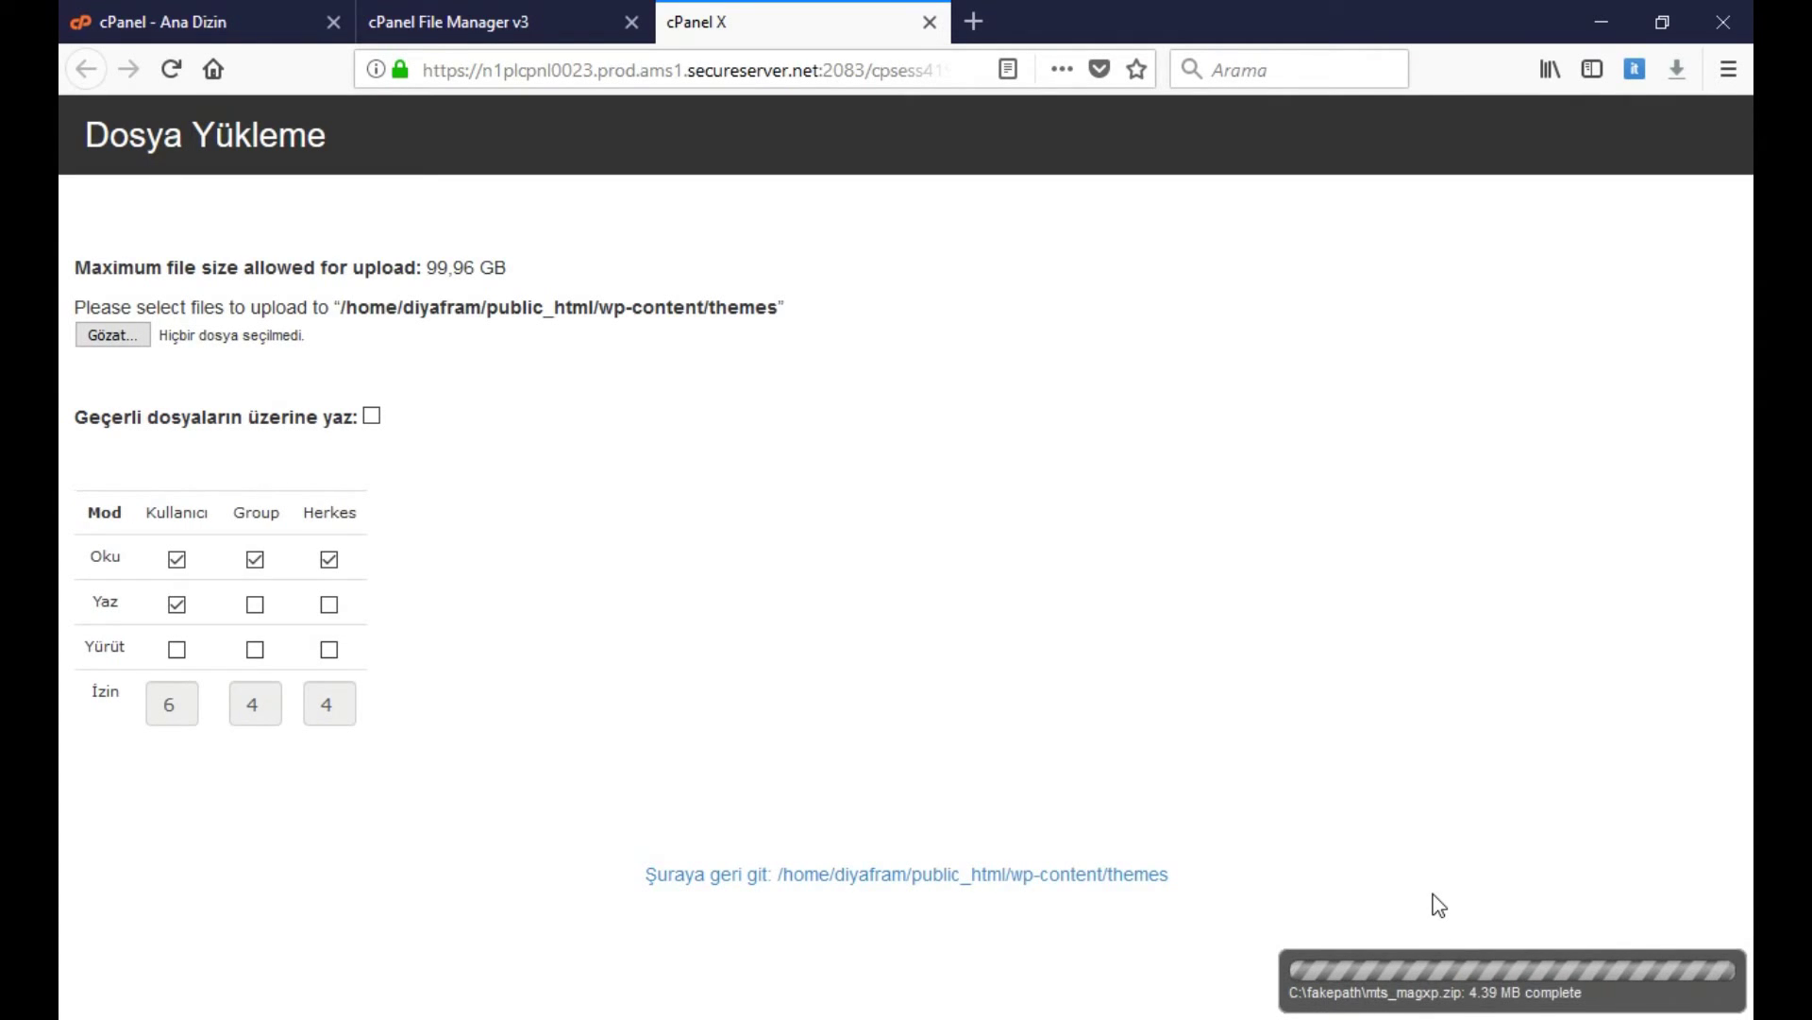
Check the 4.39 MB upload completion message and close the upload tab
drag(1584, 997, 1241, 982)
click(1189, 970)
middle_click(699, 19)
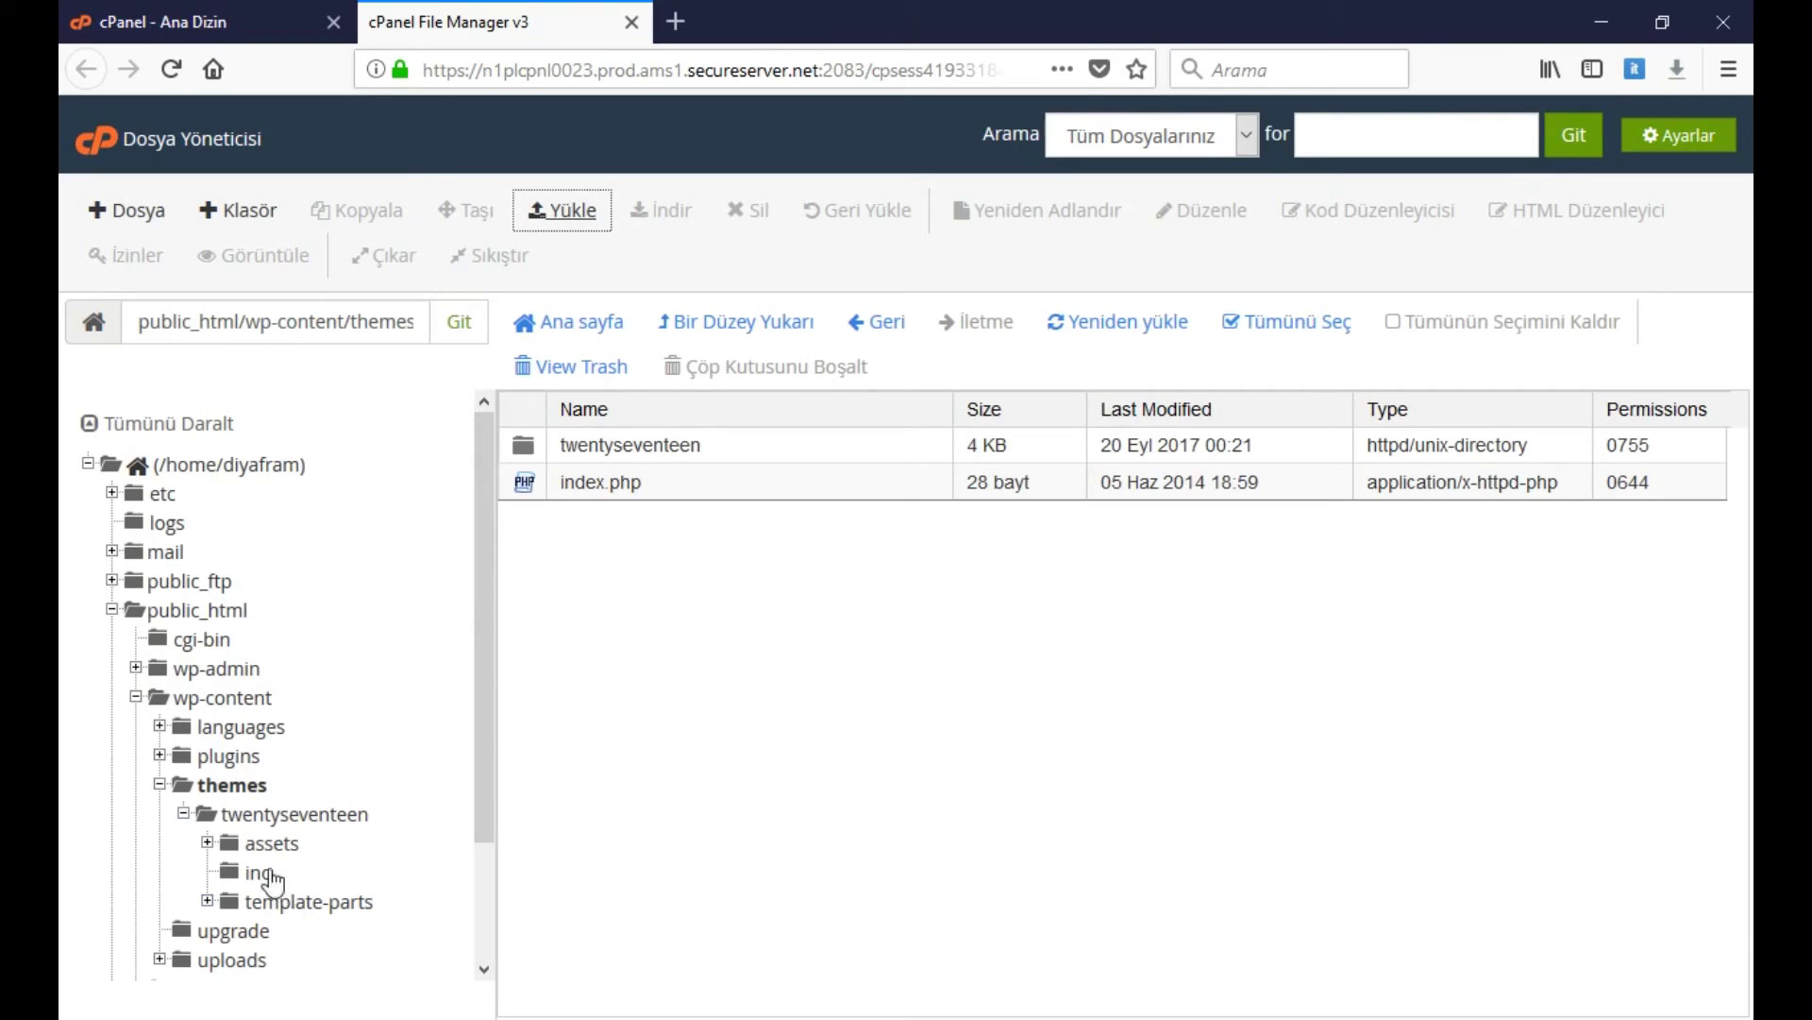
Refresh the themes listing and select the uploaded mts_magxp.zip archive
click(236, 785)
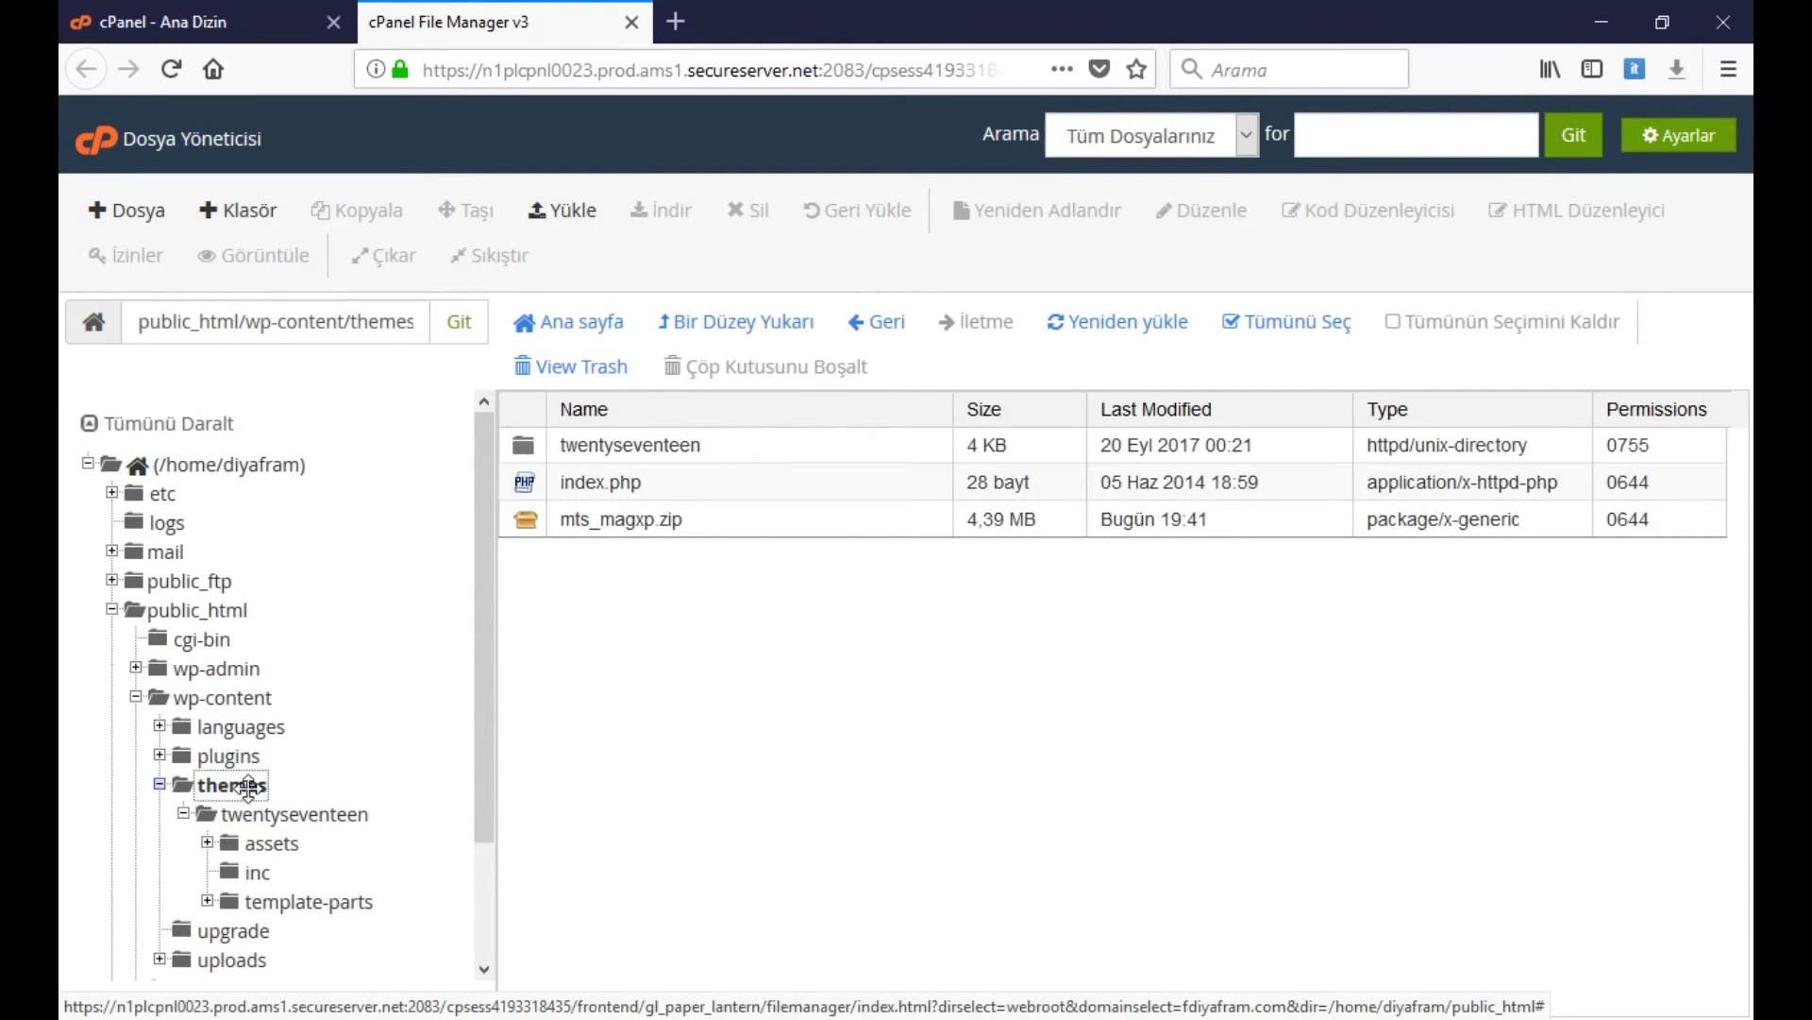
click(648, 521)
click(685, 588)
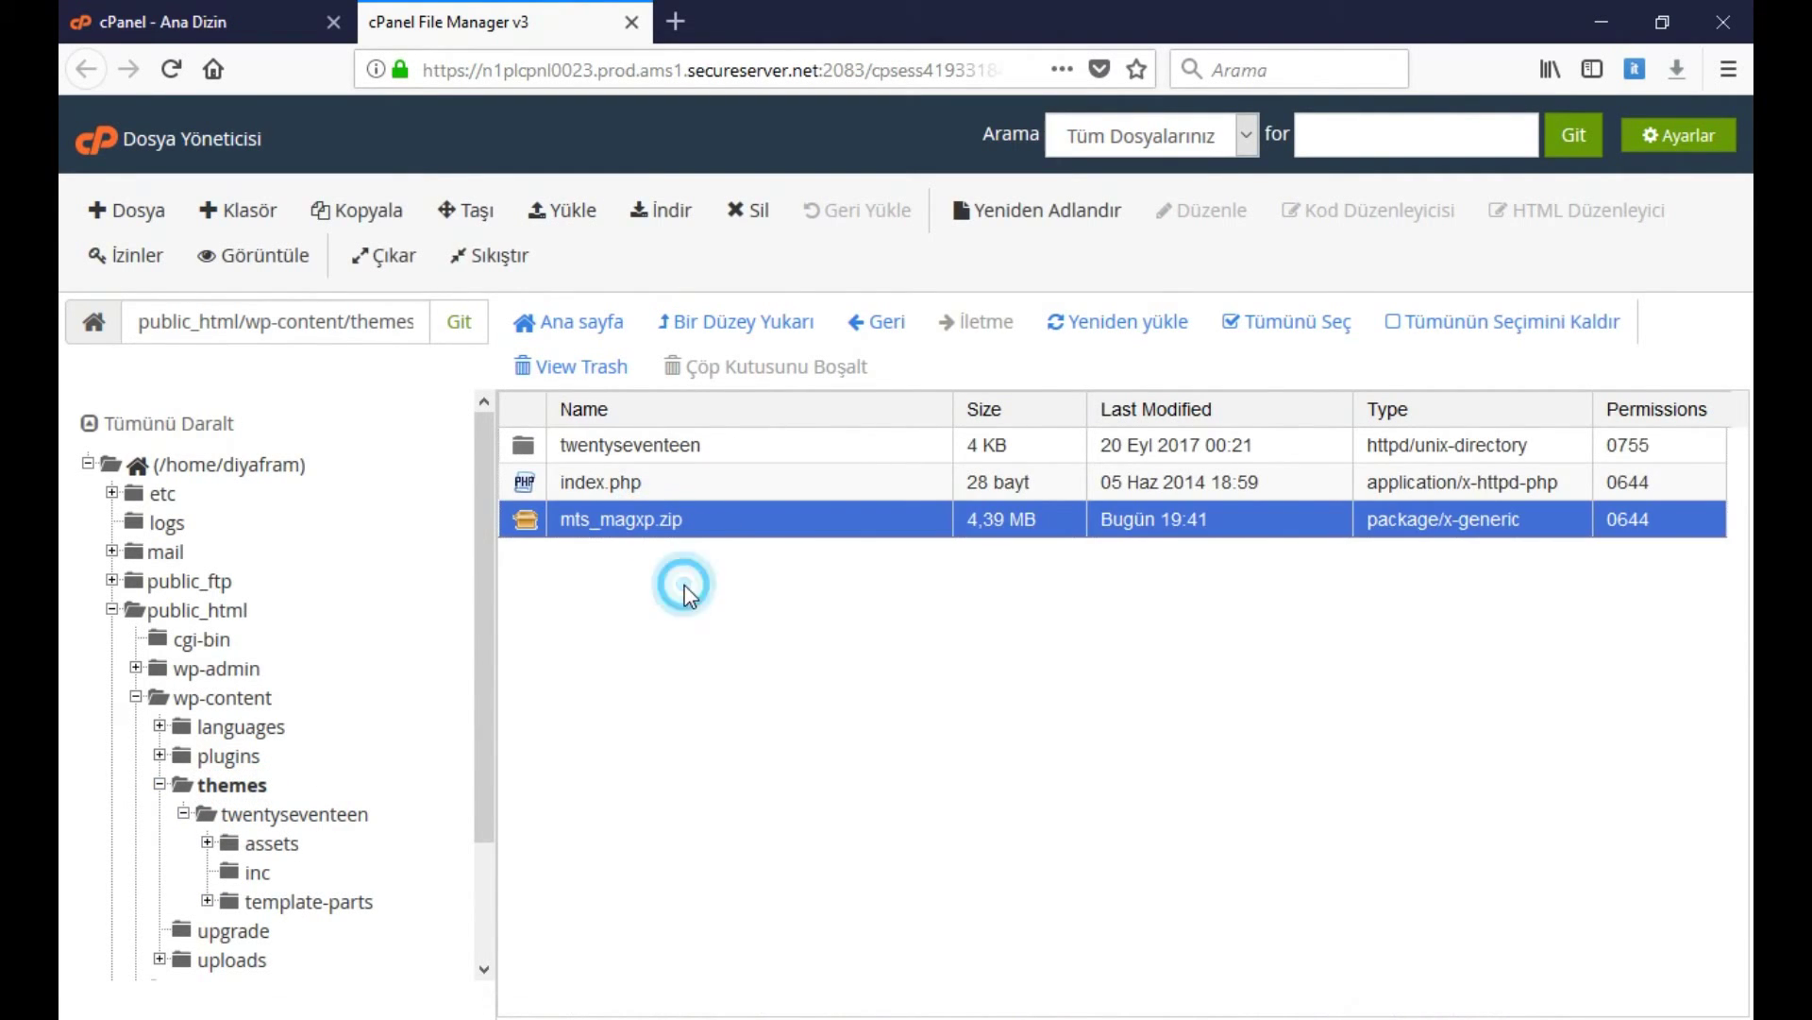
click(700, 493)
click(685, 524)
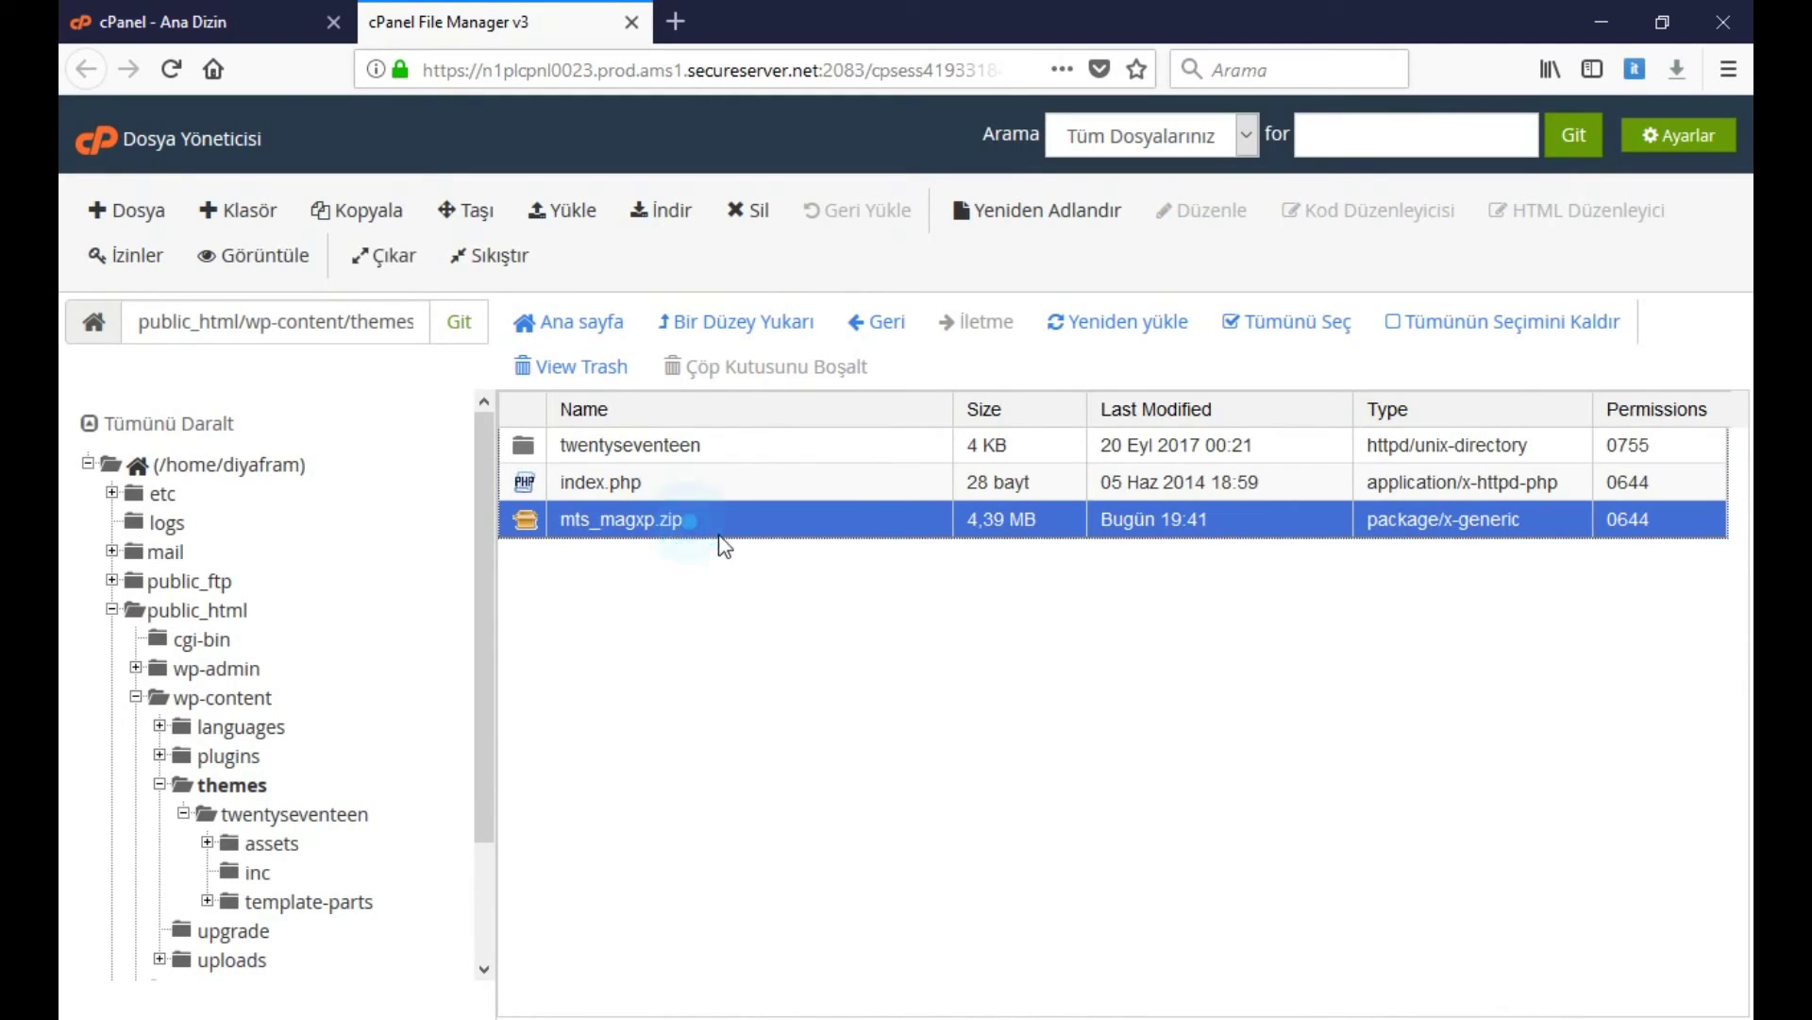
right_click(666, 521)
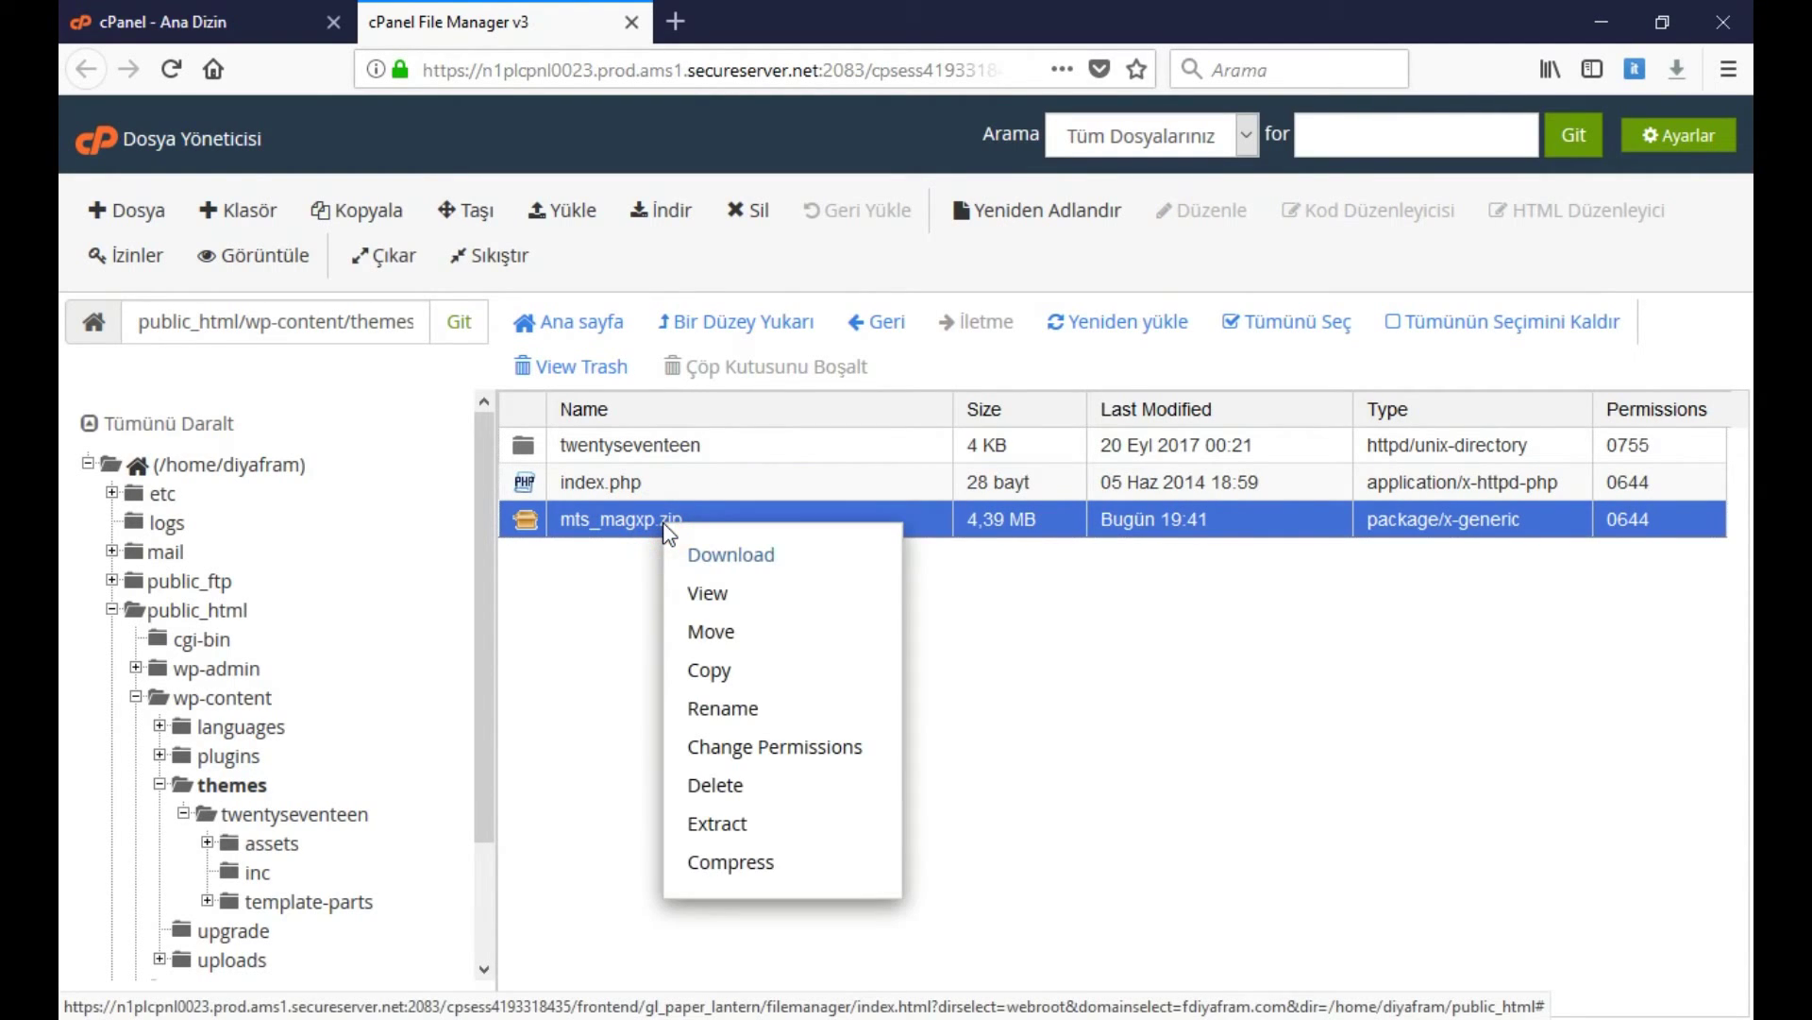
Extract mts_magxp.zip into /public_html/wp-content/themes and close the results log
click(740, 817)
click(934, 612)
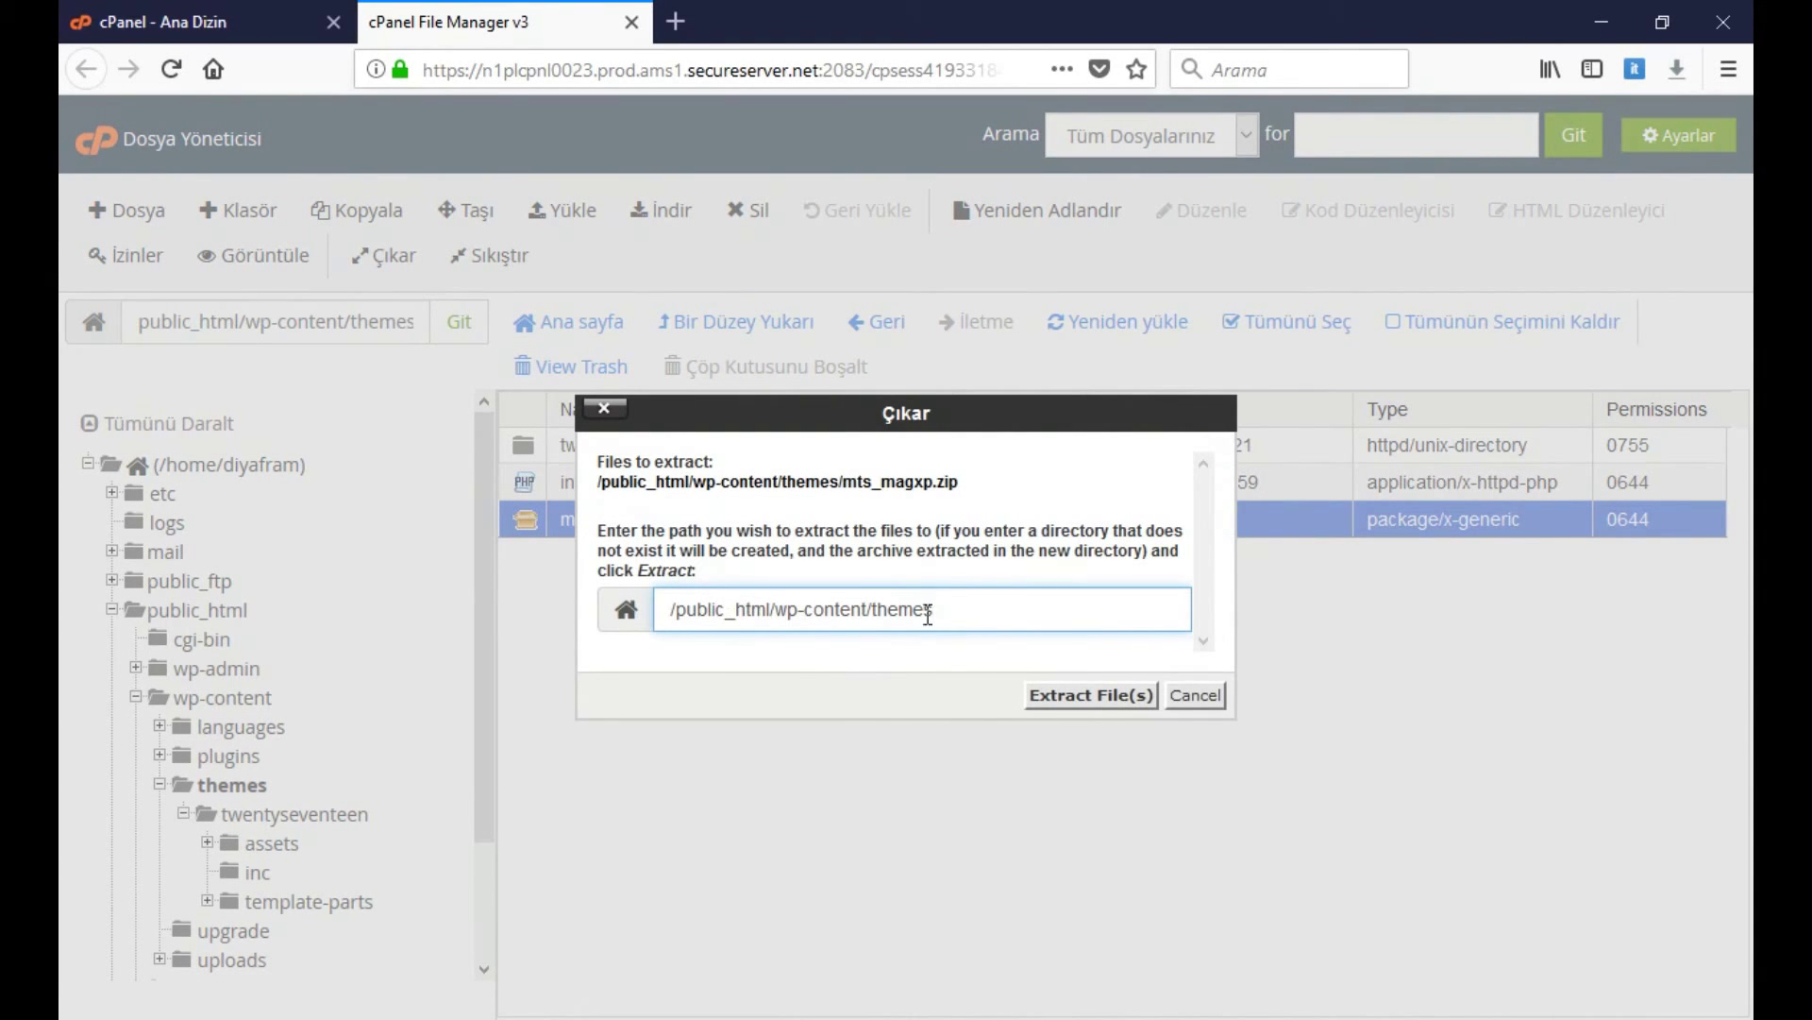
click(1093, 697)
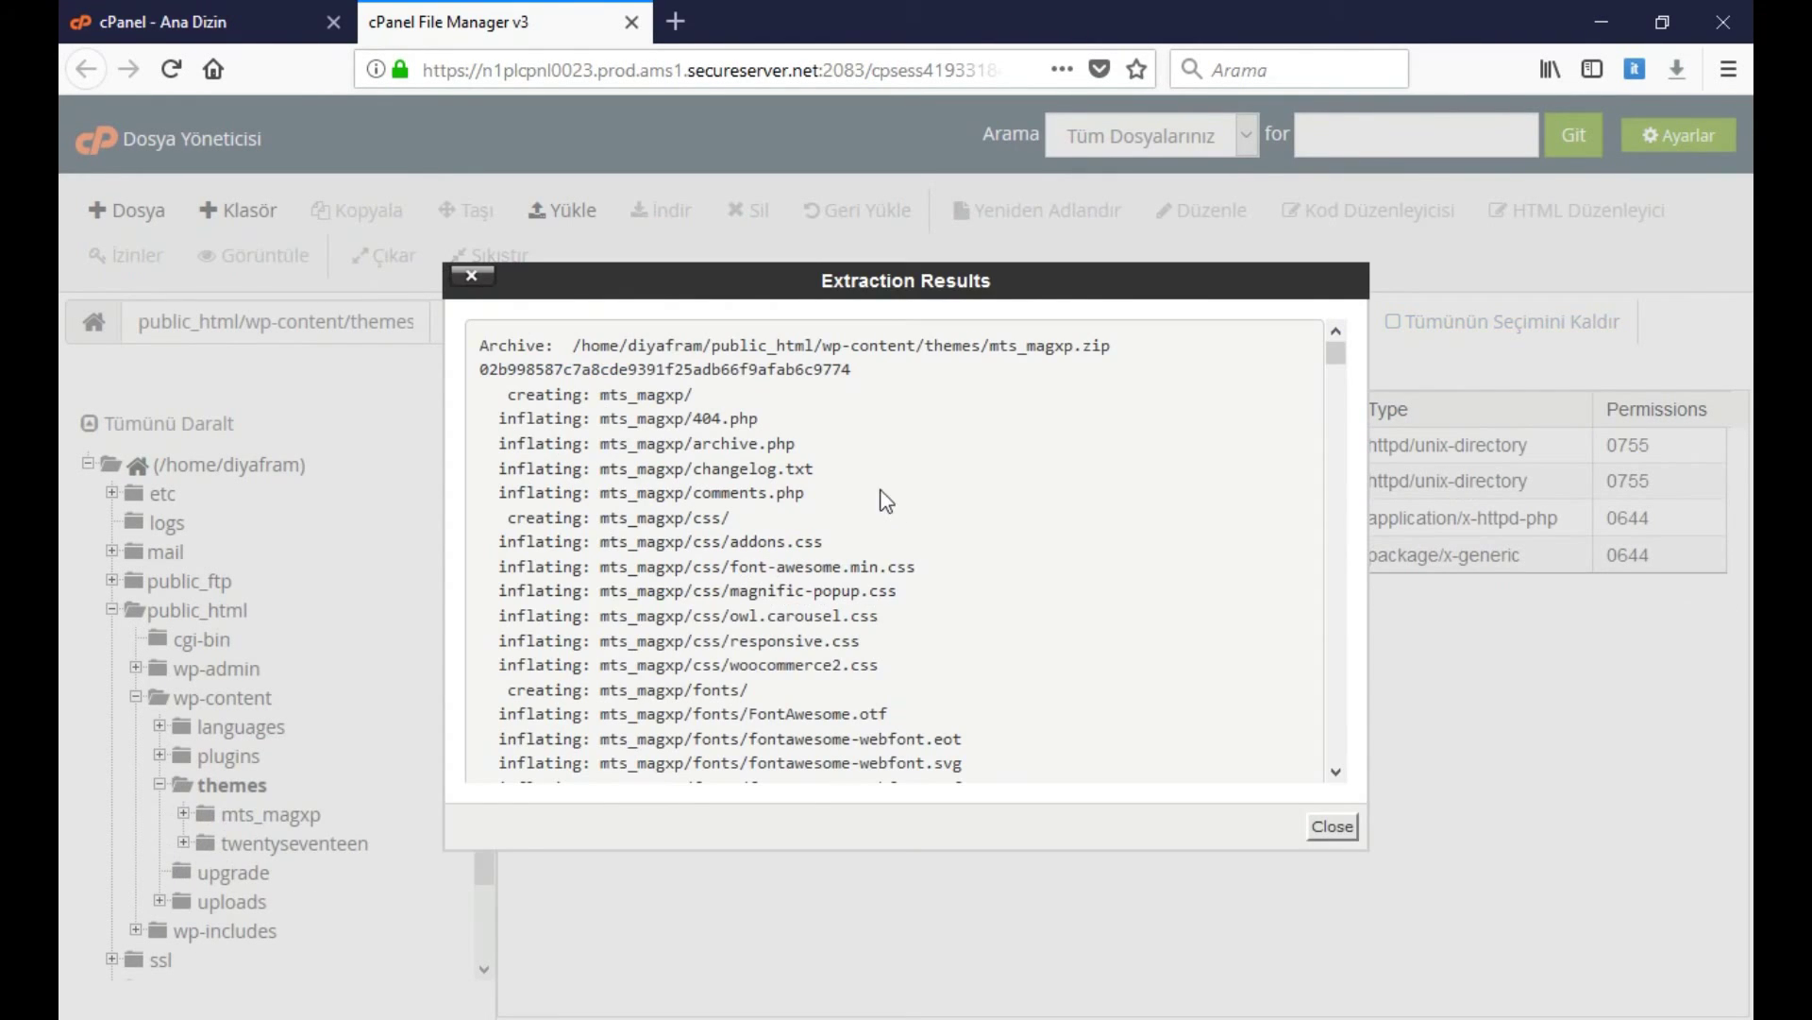
scroll(953, 562, down, 20)
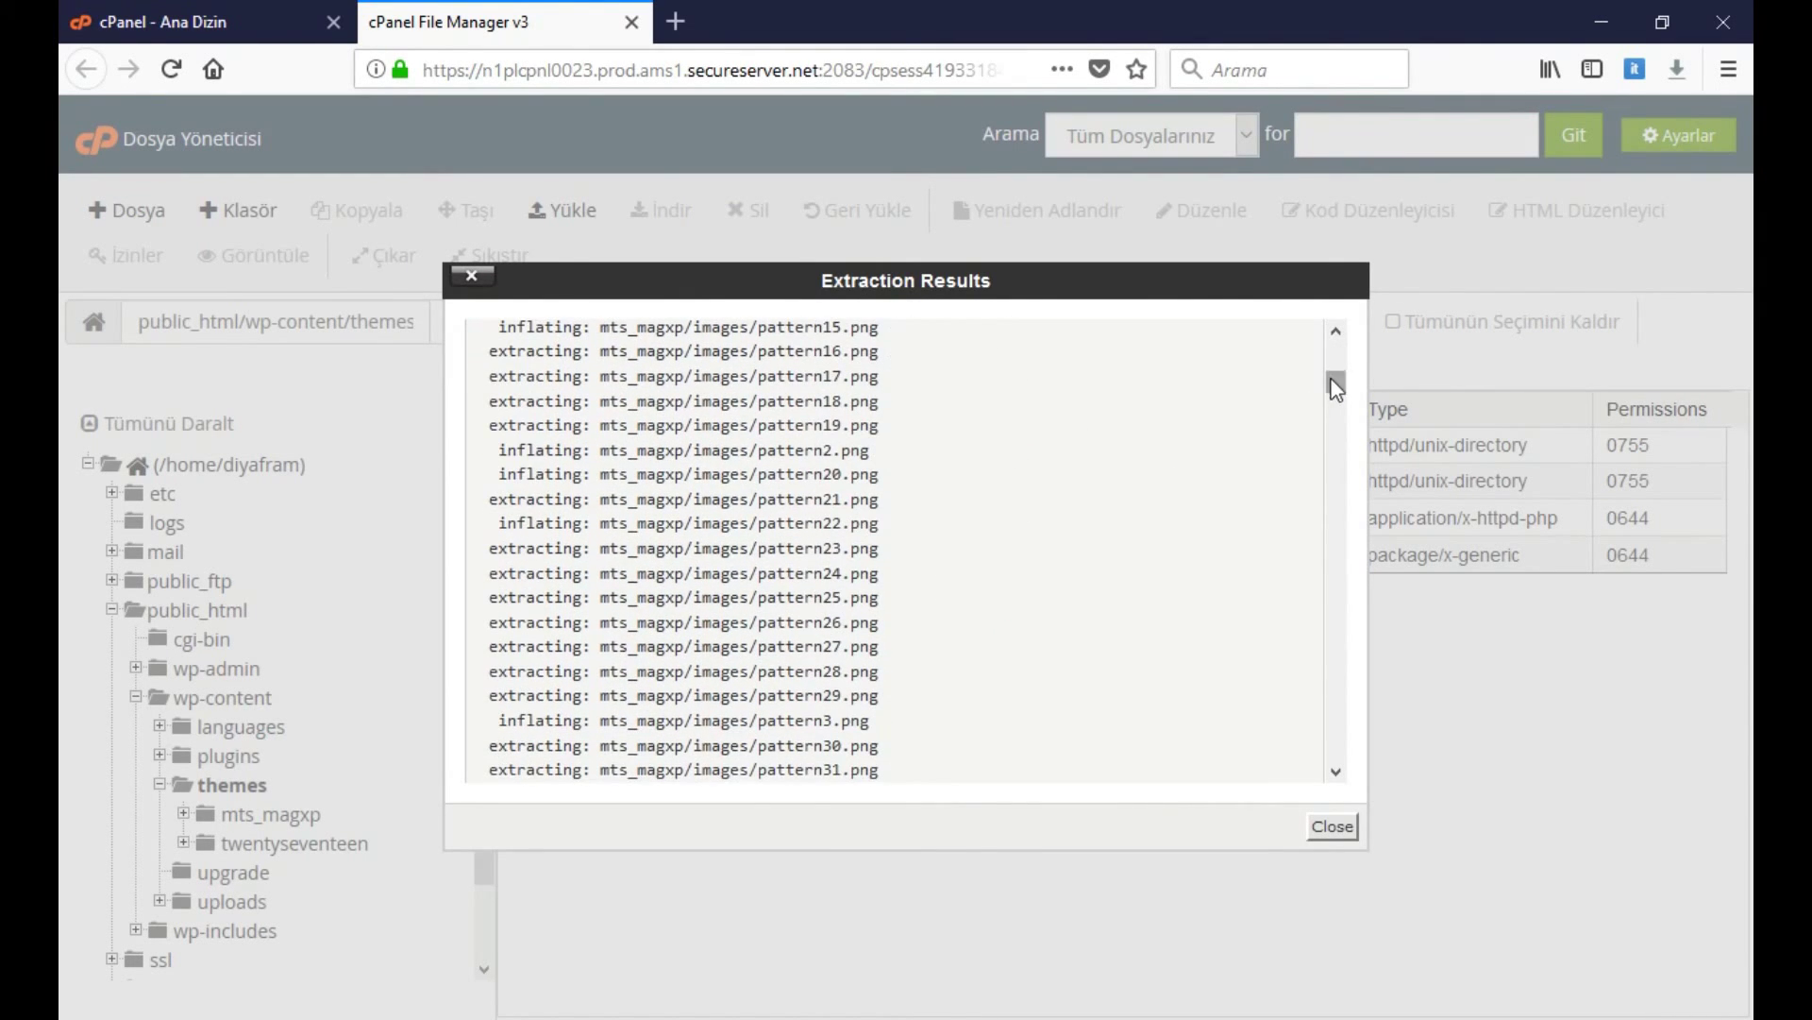
drag(1335, 382, 1339, 647)
click(1332, 826)
click(879, 706)
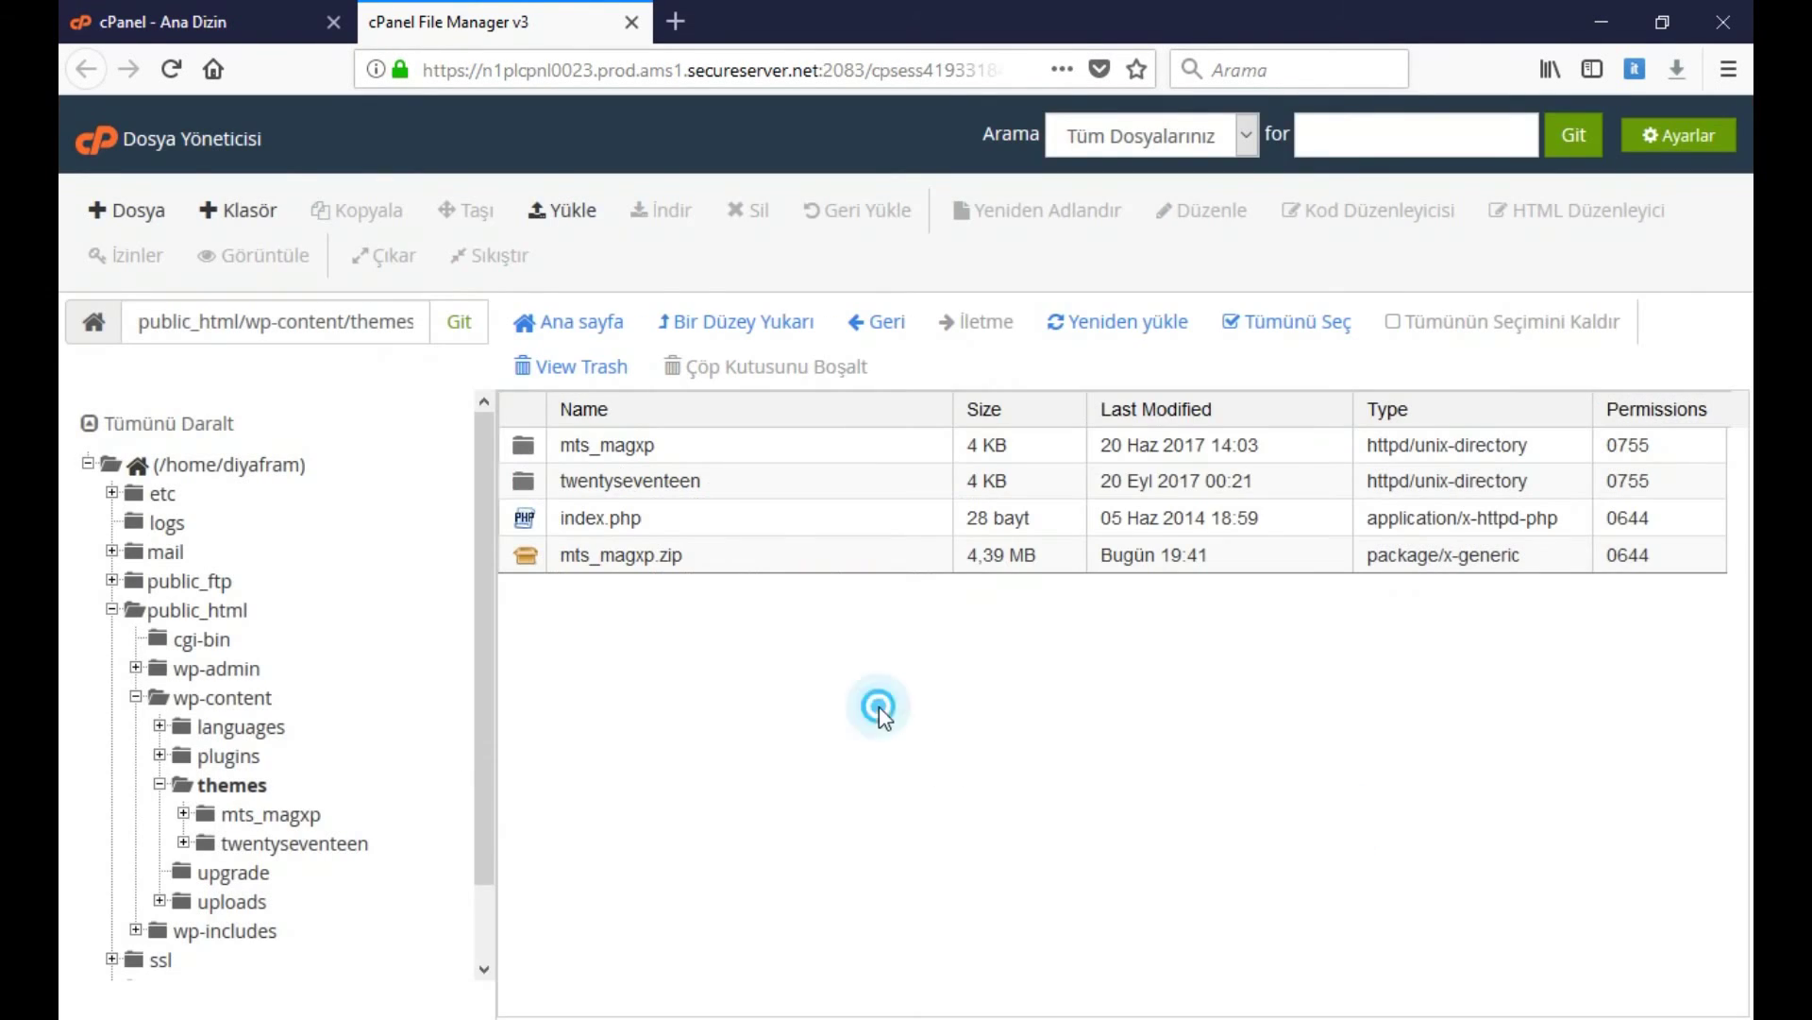
Inspect the new mts_magxp folder's contents, then return to the themes listing
click(609, 446)
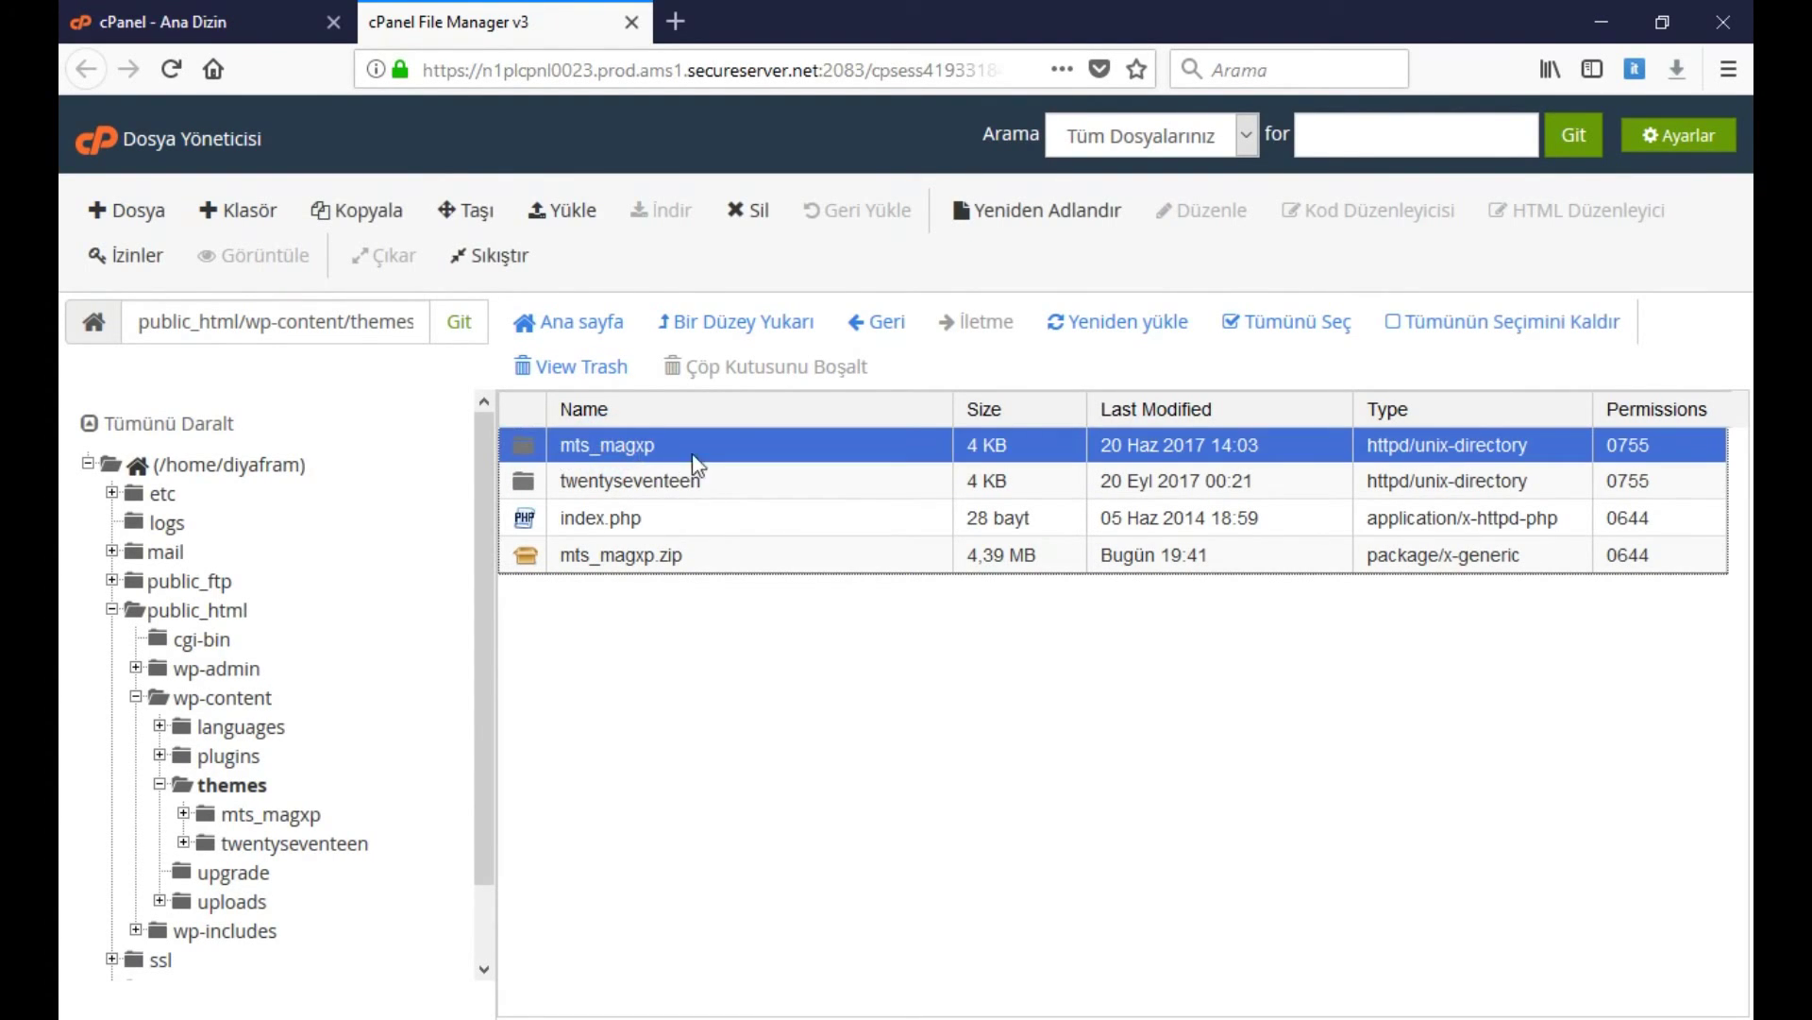
click(257, 815)
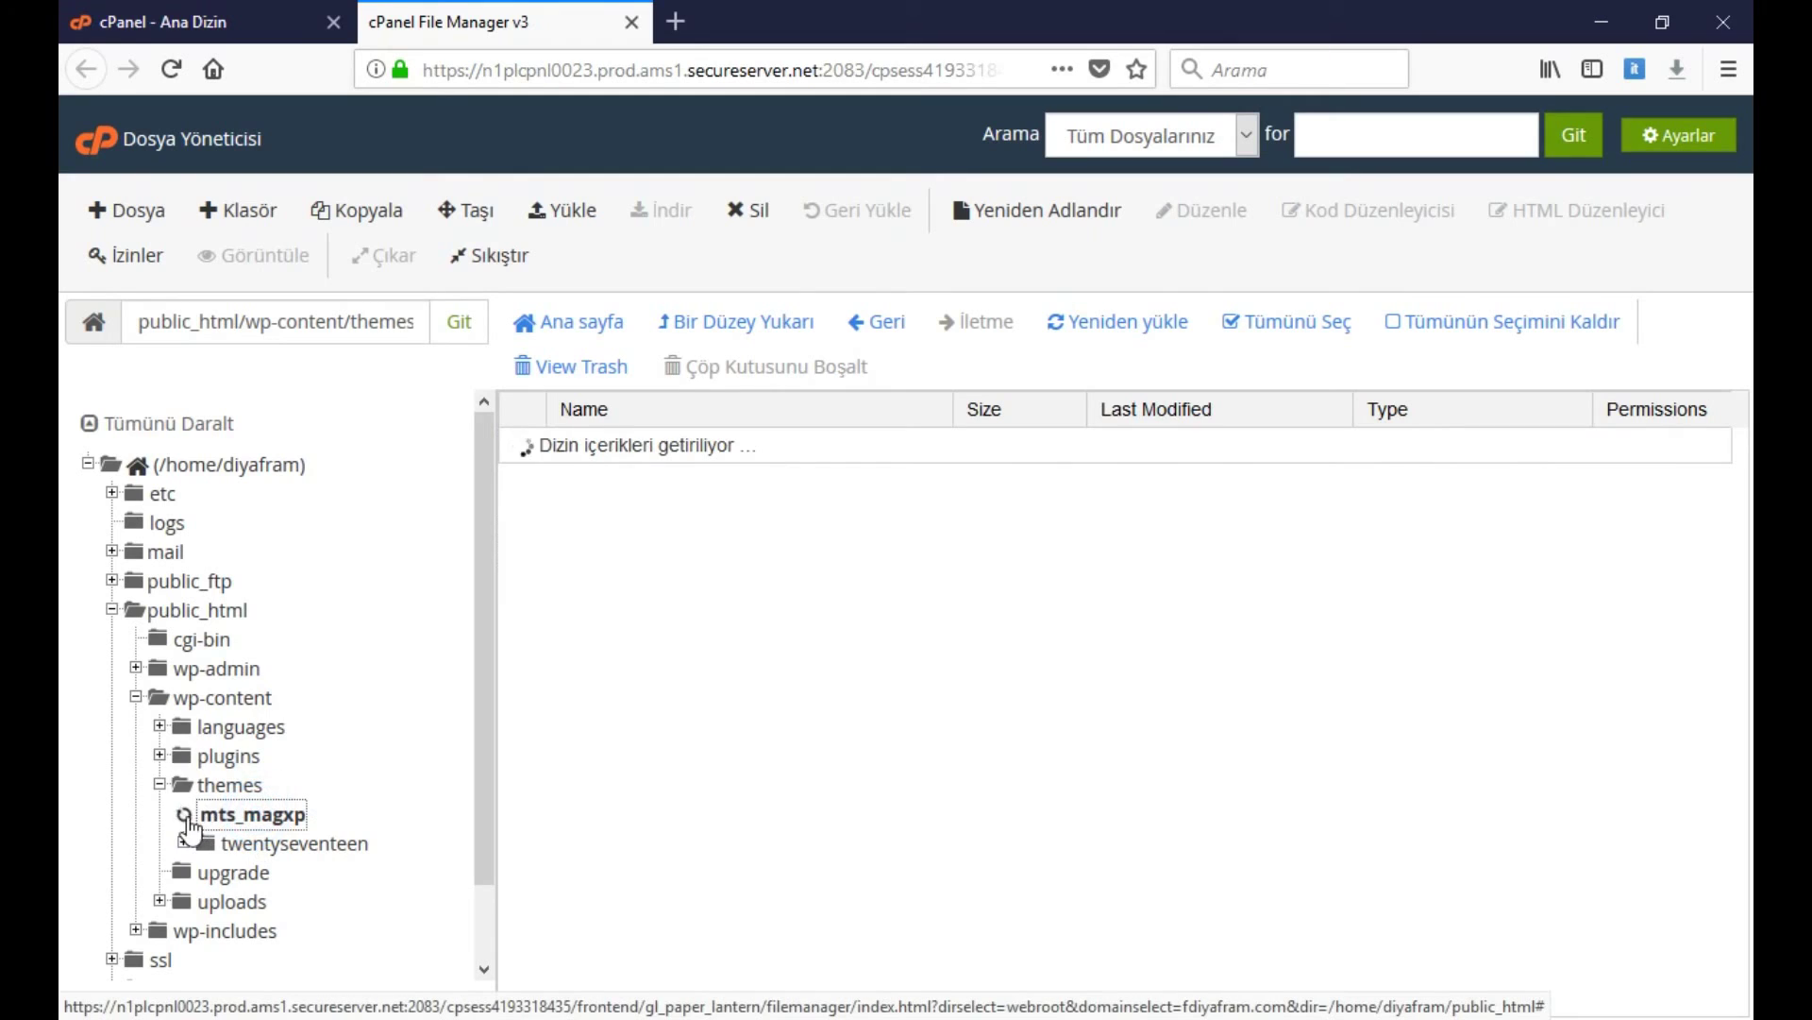
scroll(286, 868, down, 5)
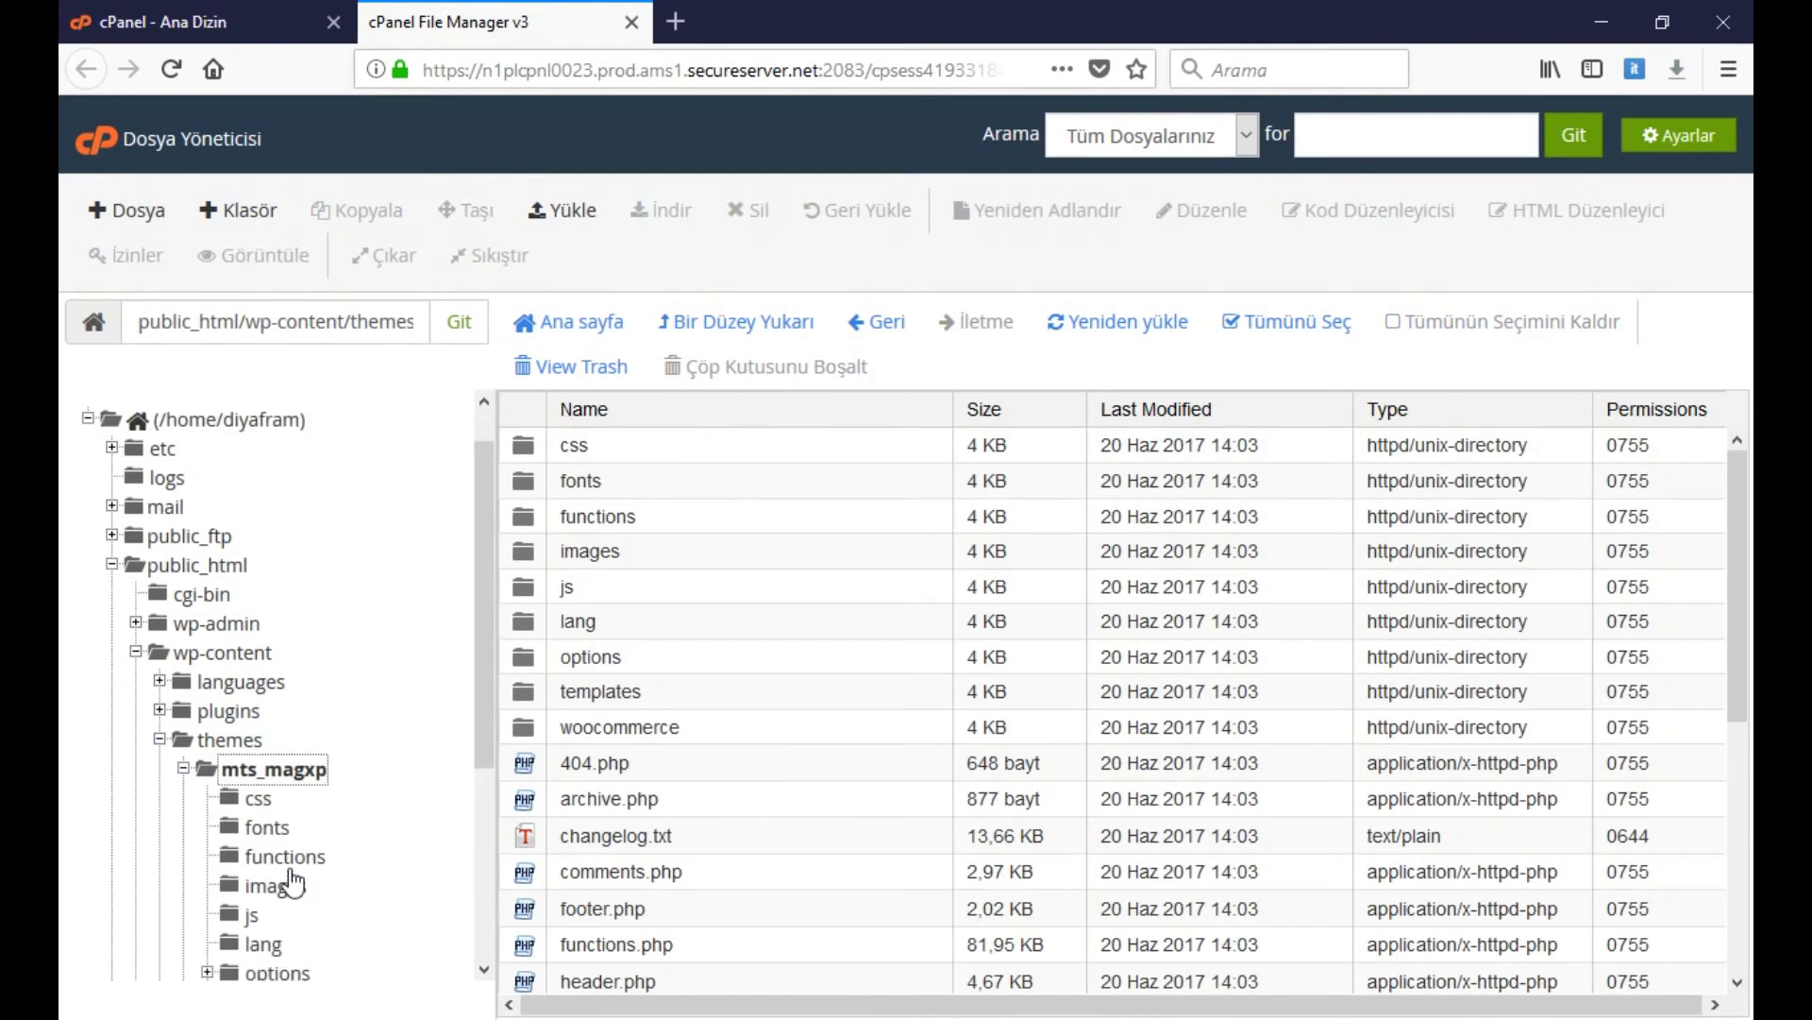
scroll(288, 870, up, 5)
click(241, 789)
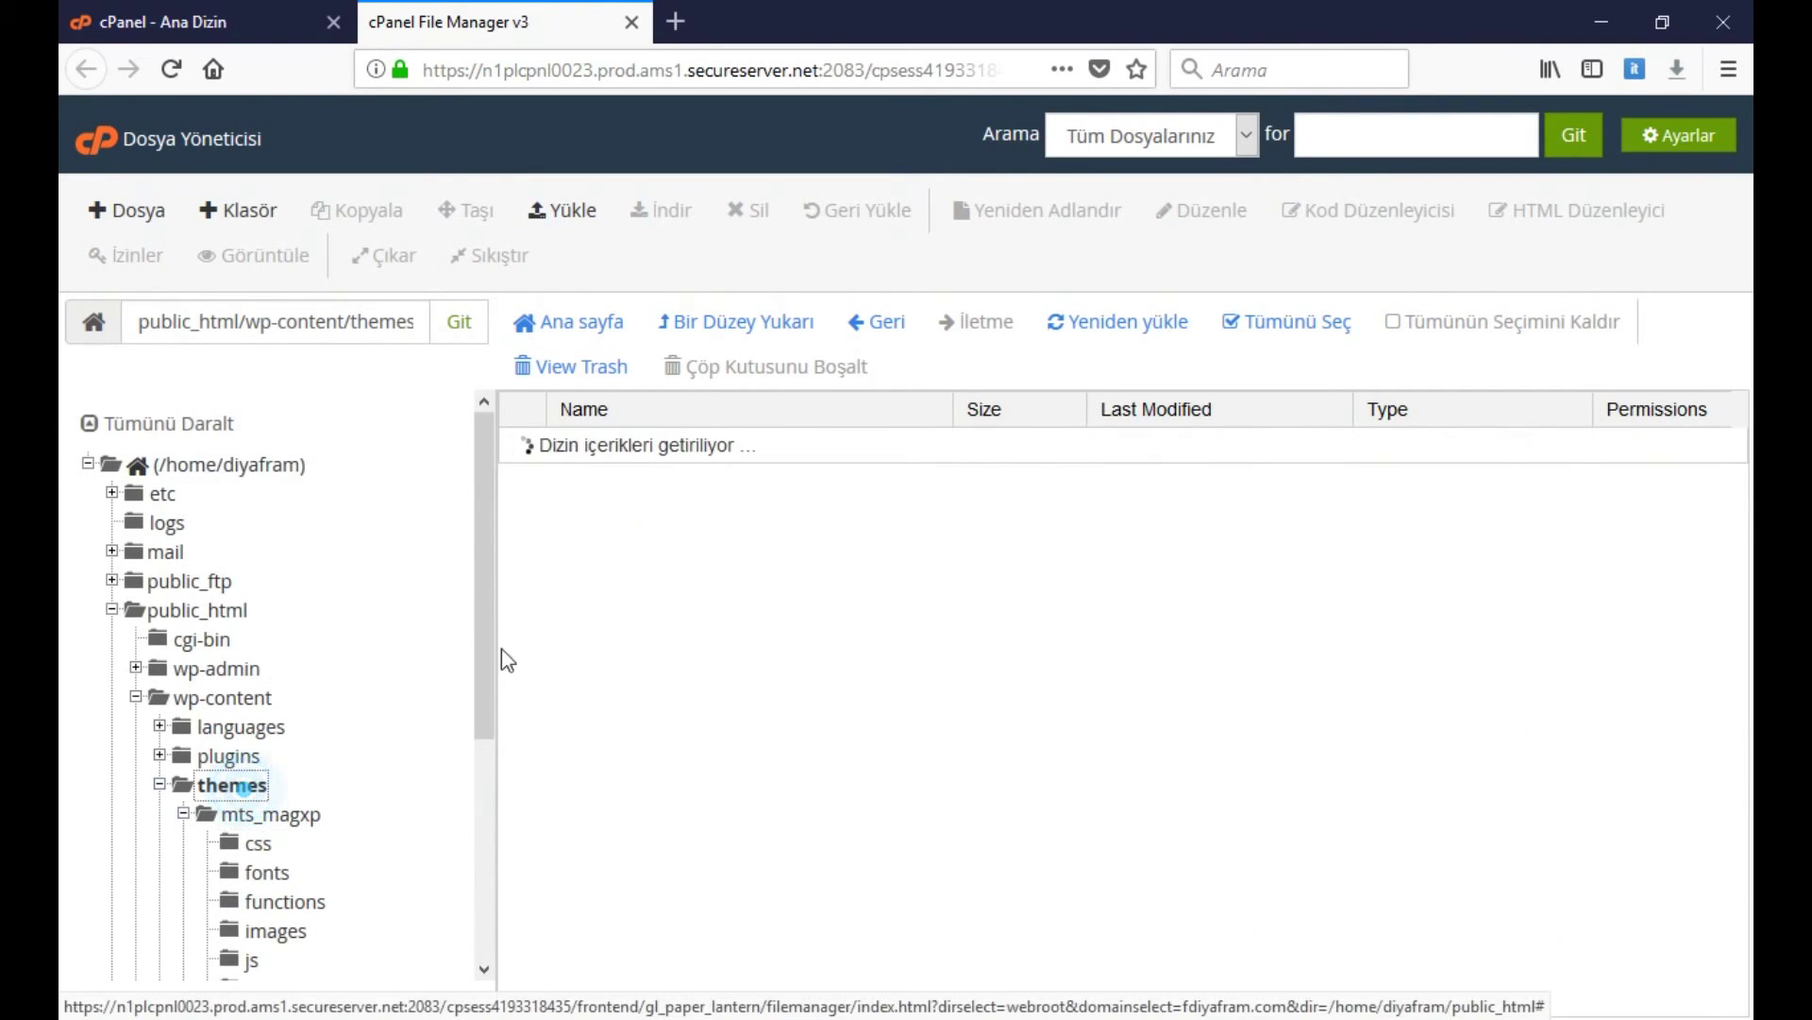
Permanently delete mts_magxp.zip with 'Skip the trash' ticked
click(661, 559)
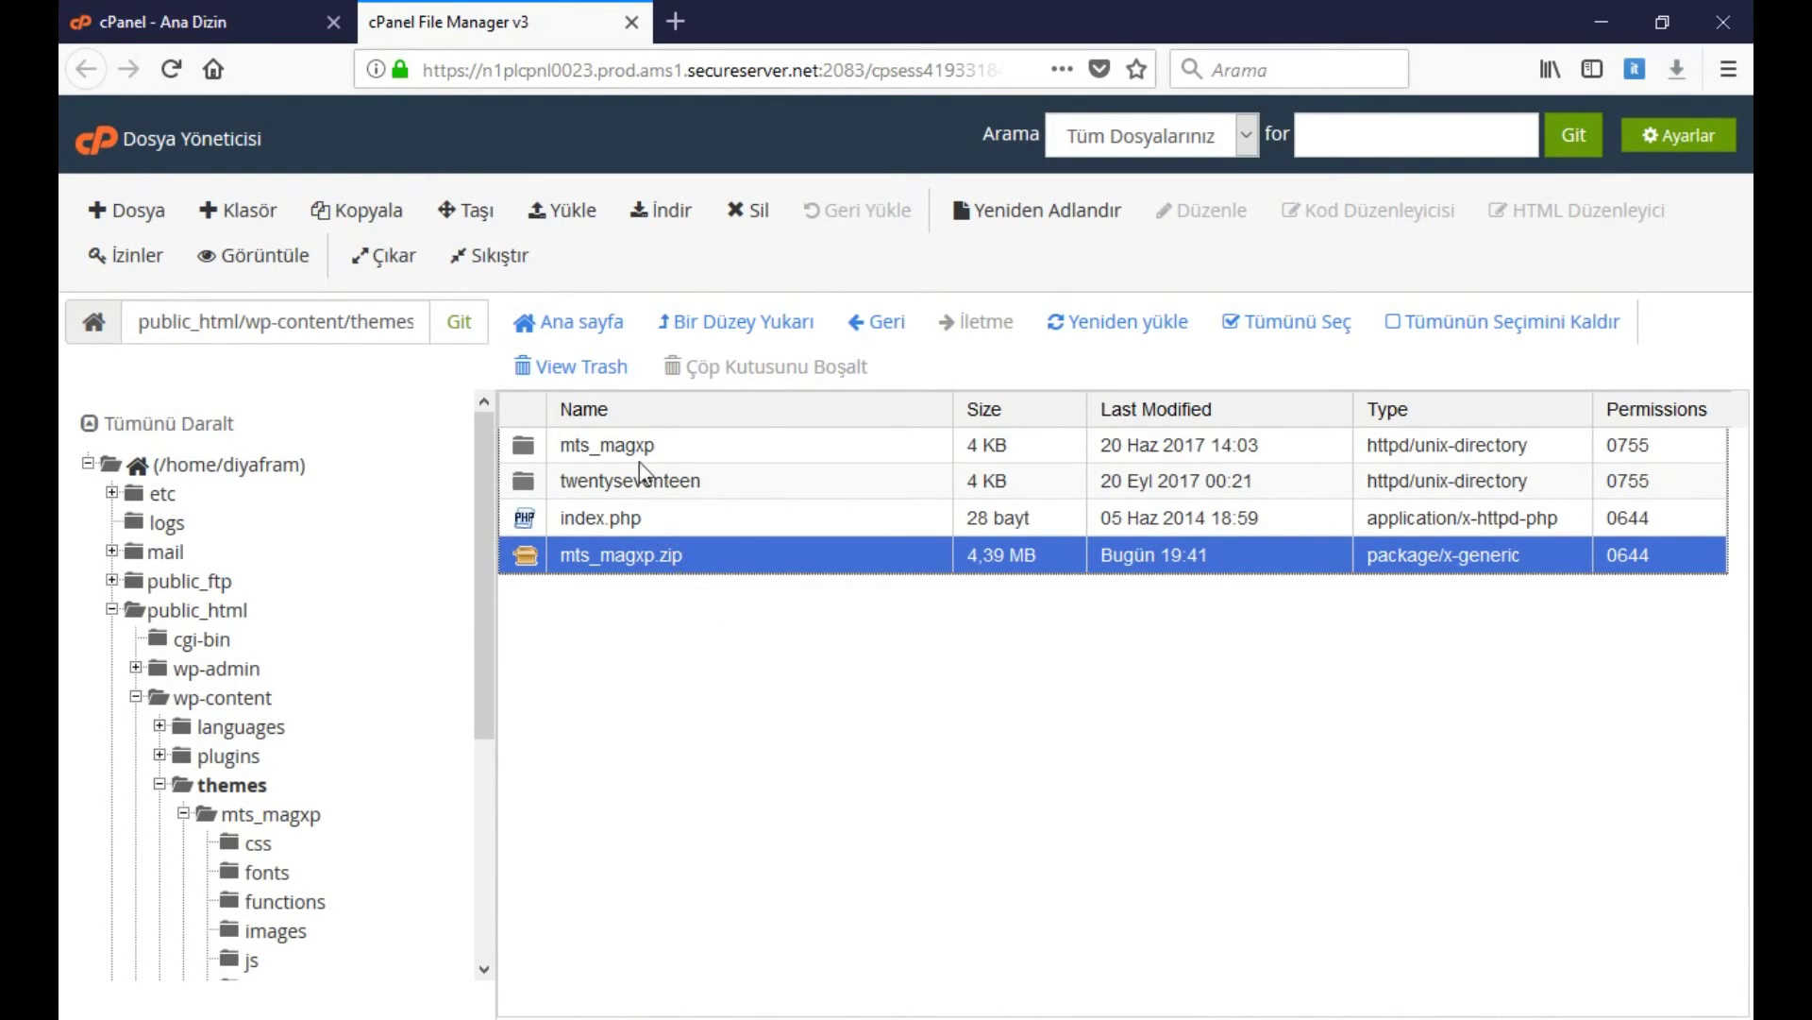
click(751, 211)
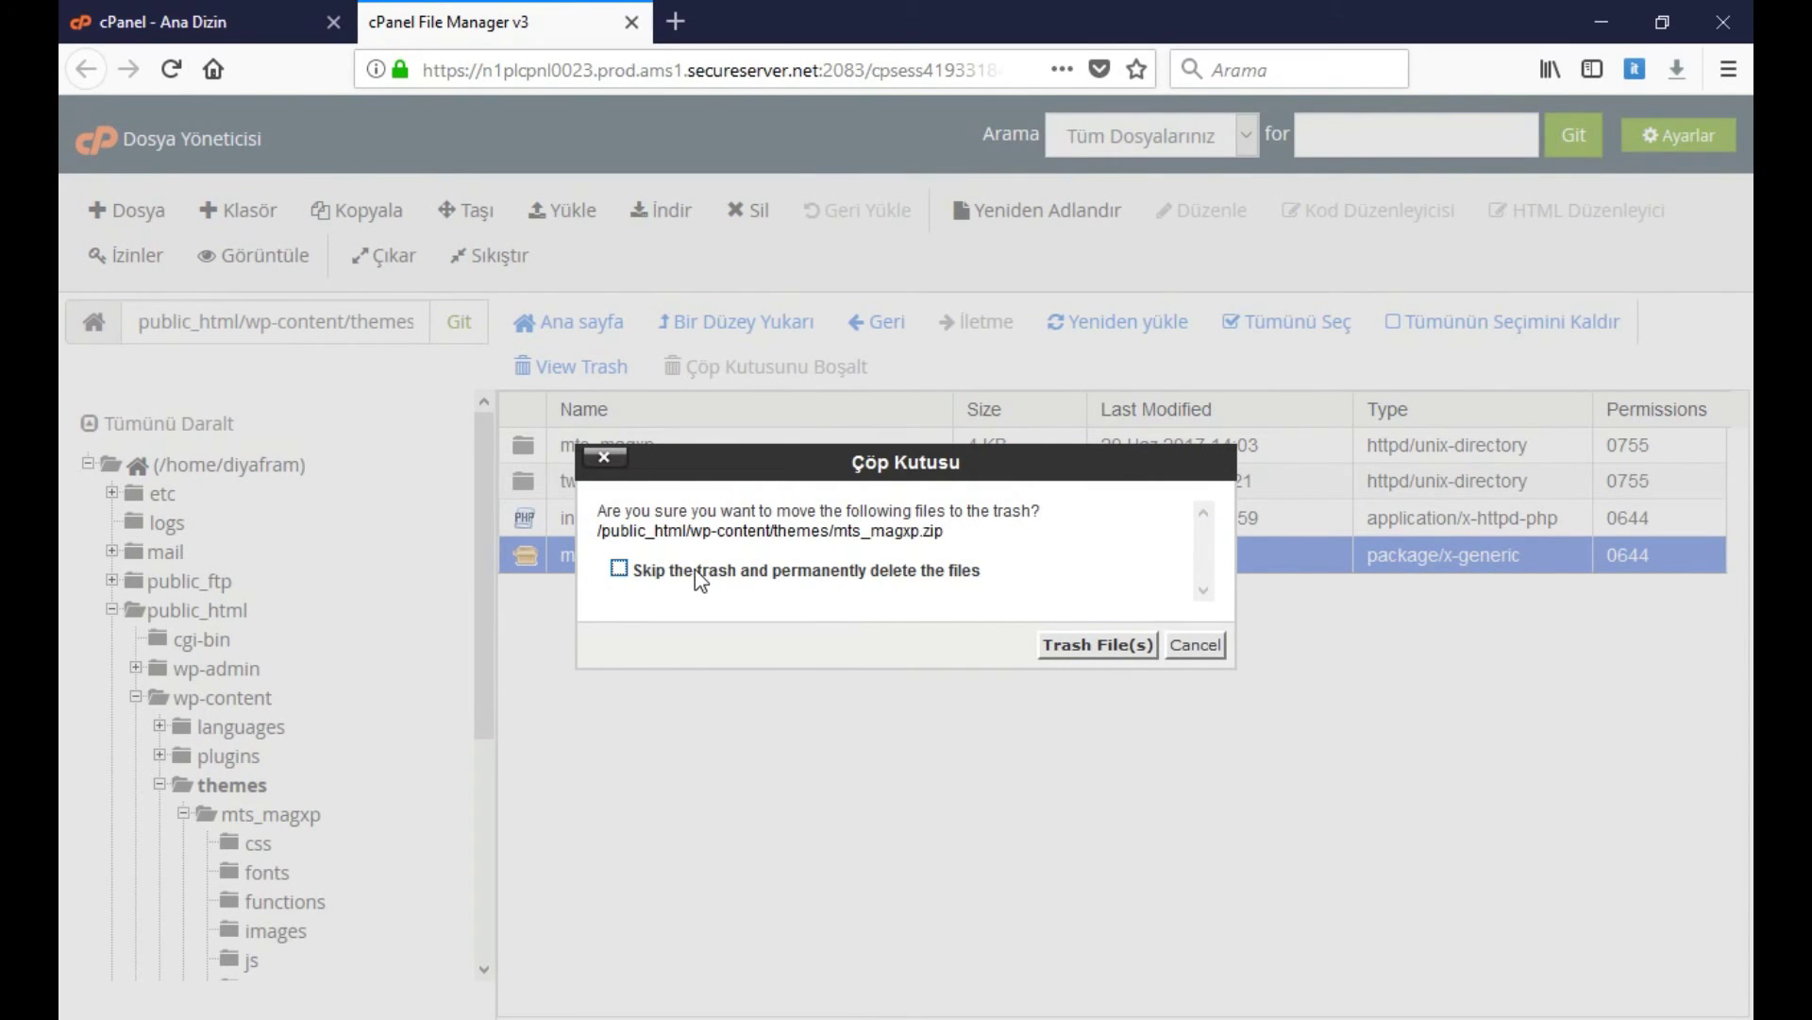
click(746, 570)
drag(814, 462, 809, 592)
click(1083, 775)
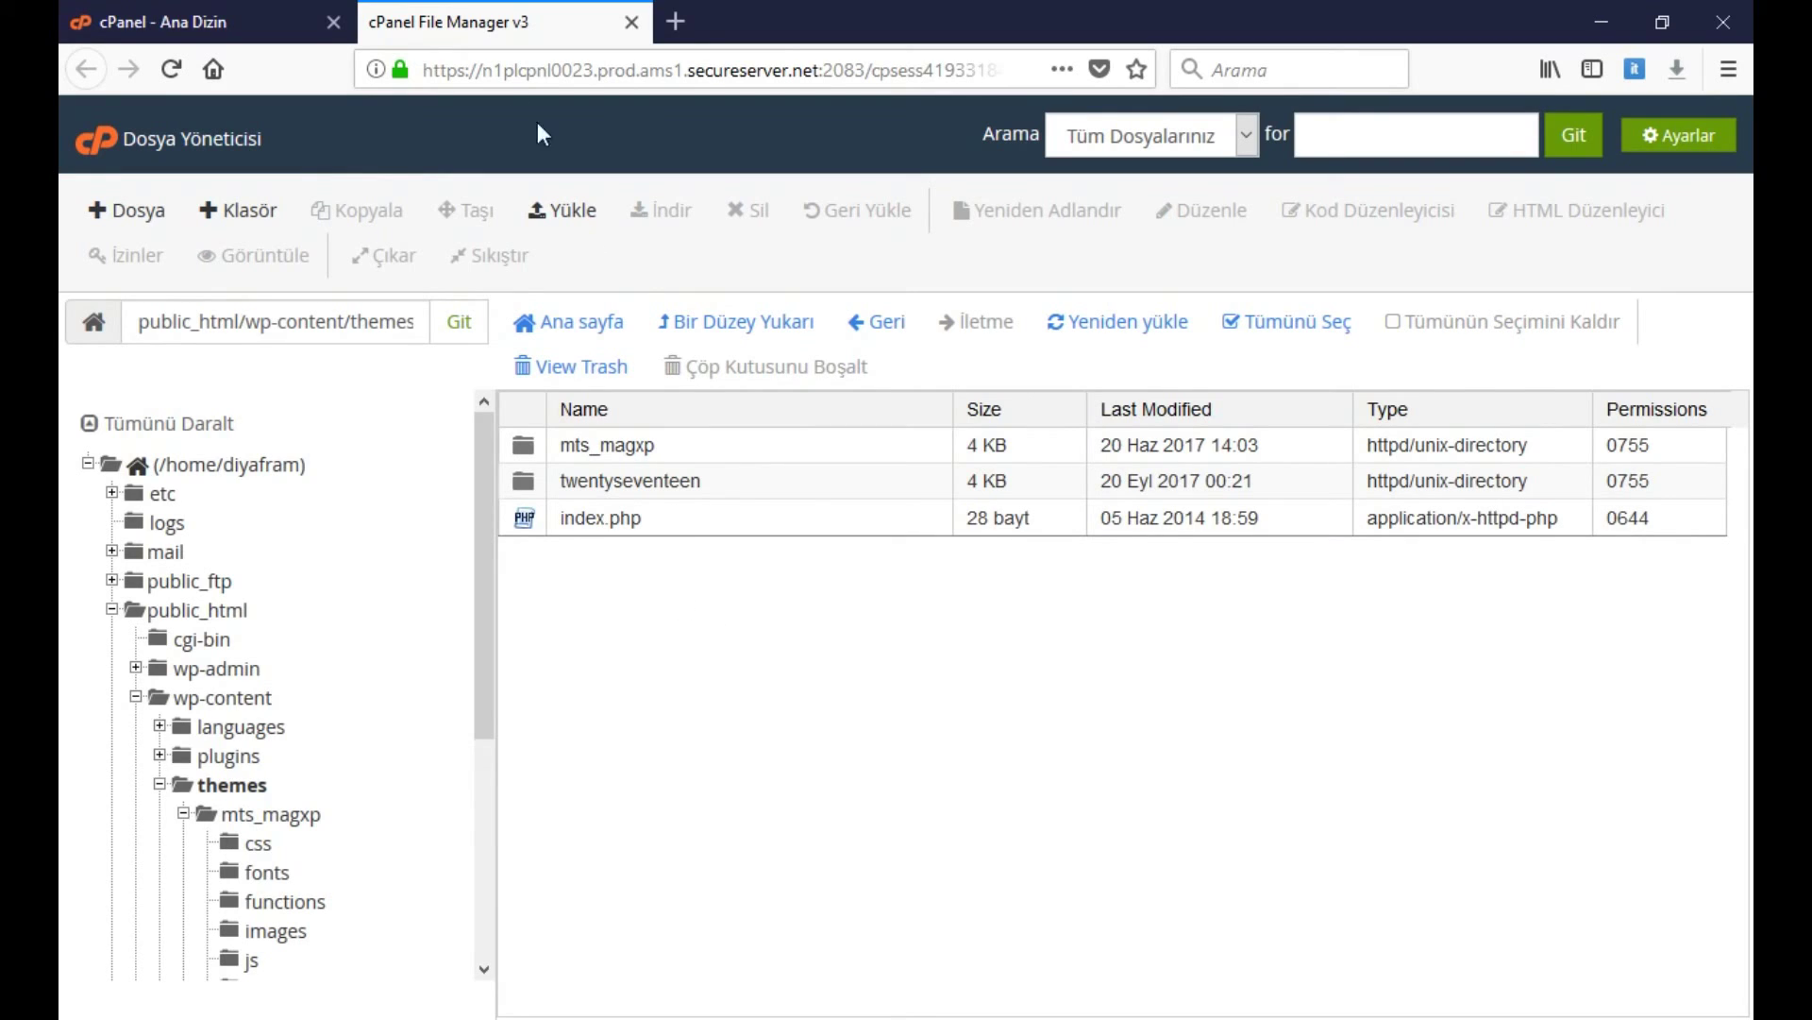
Close the File Manager and load fdiyafram.com in the browser
click(632, 22)
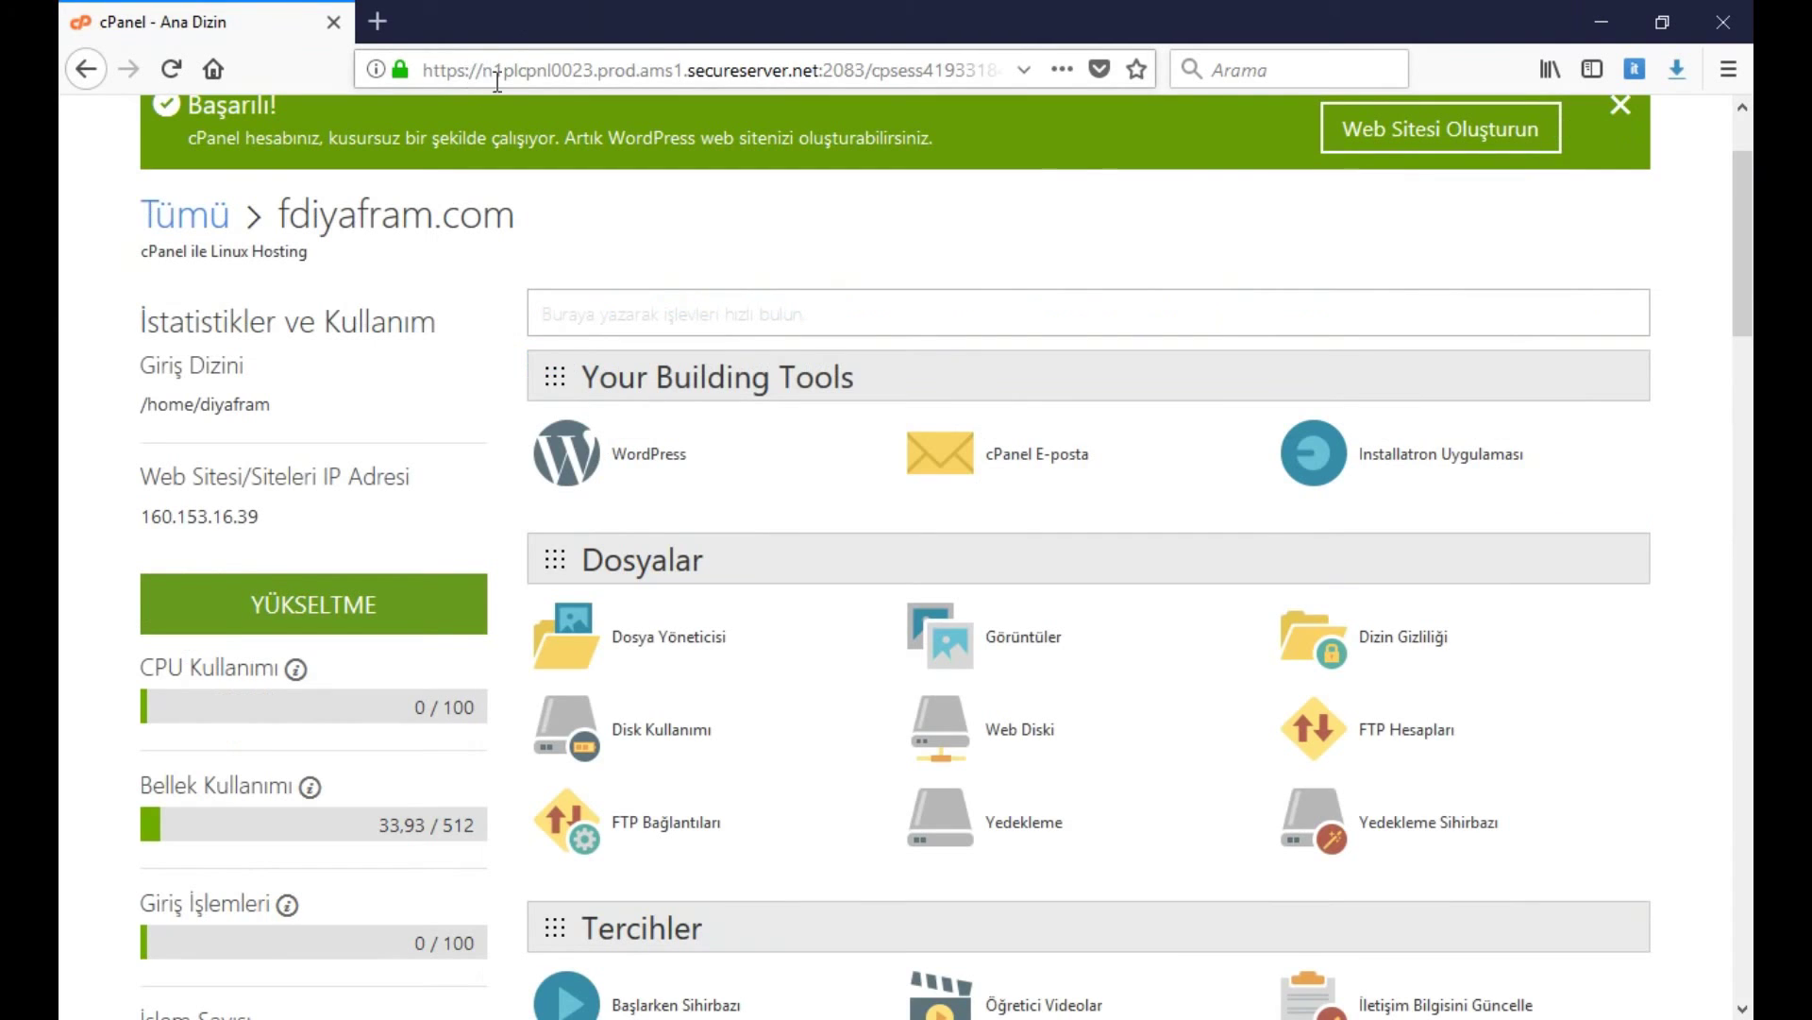
click(650, 75)
text(fdiyafram.com/)
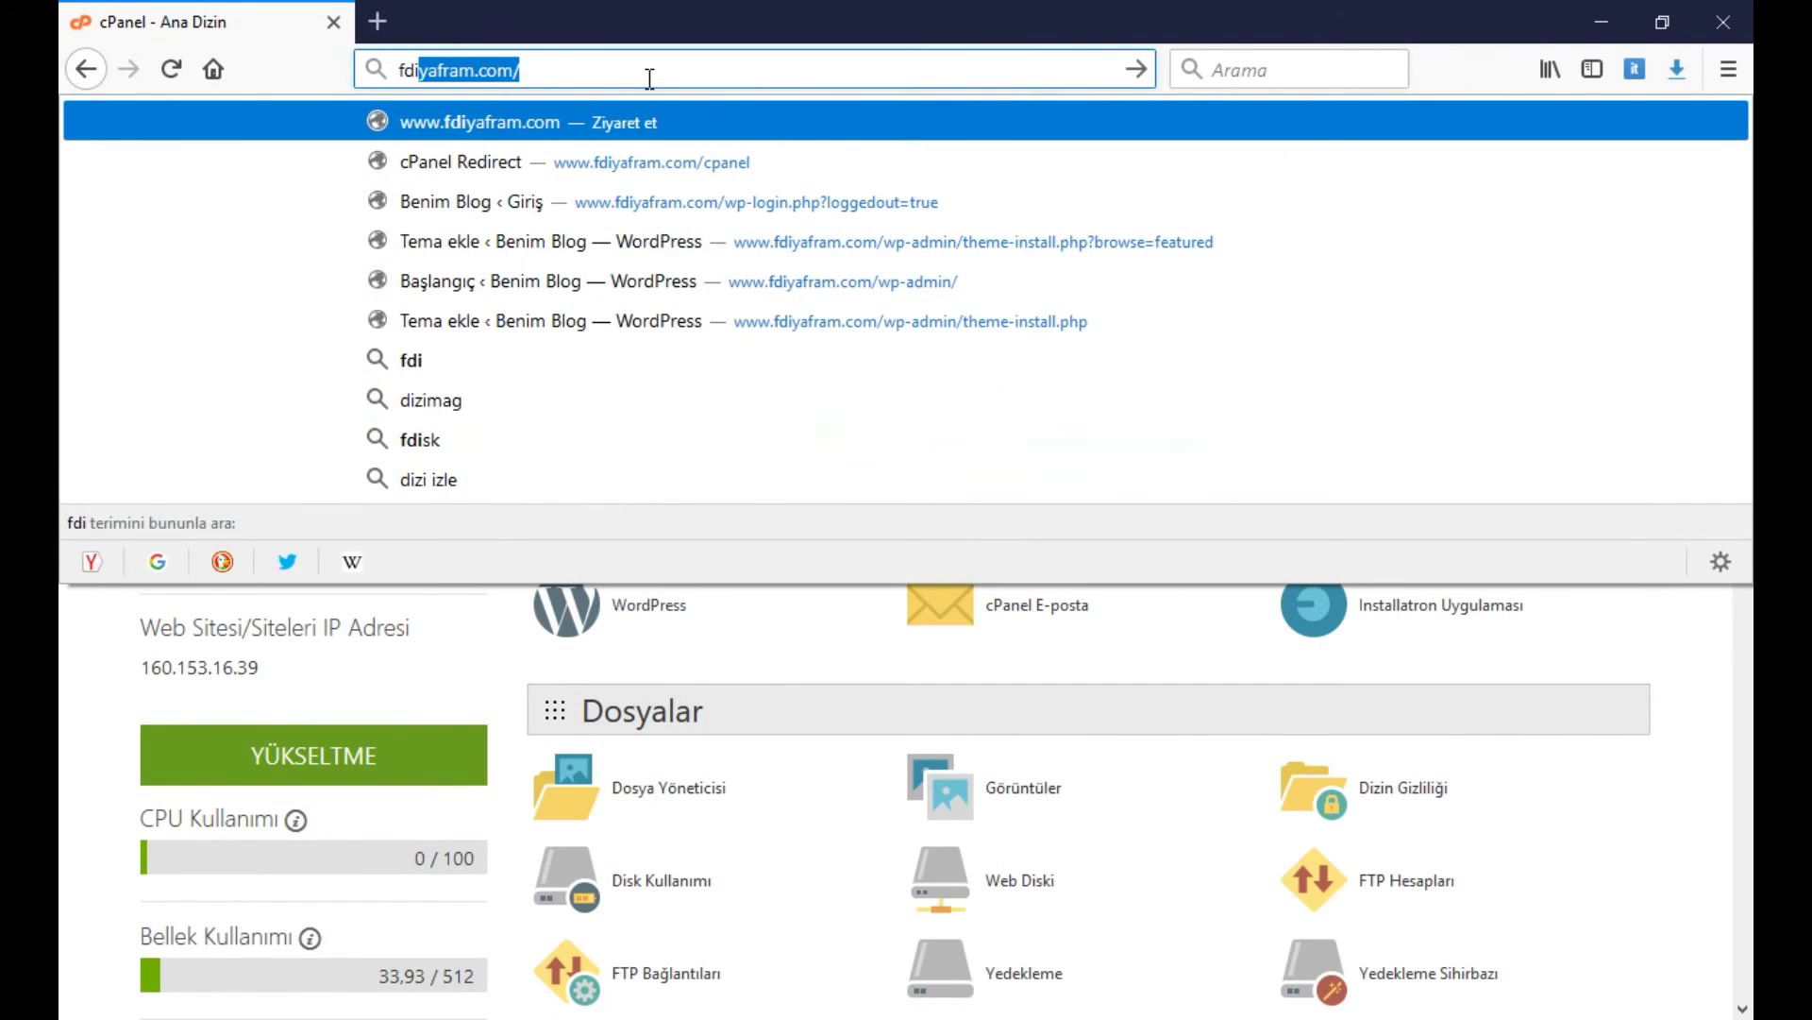
key(Return)
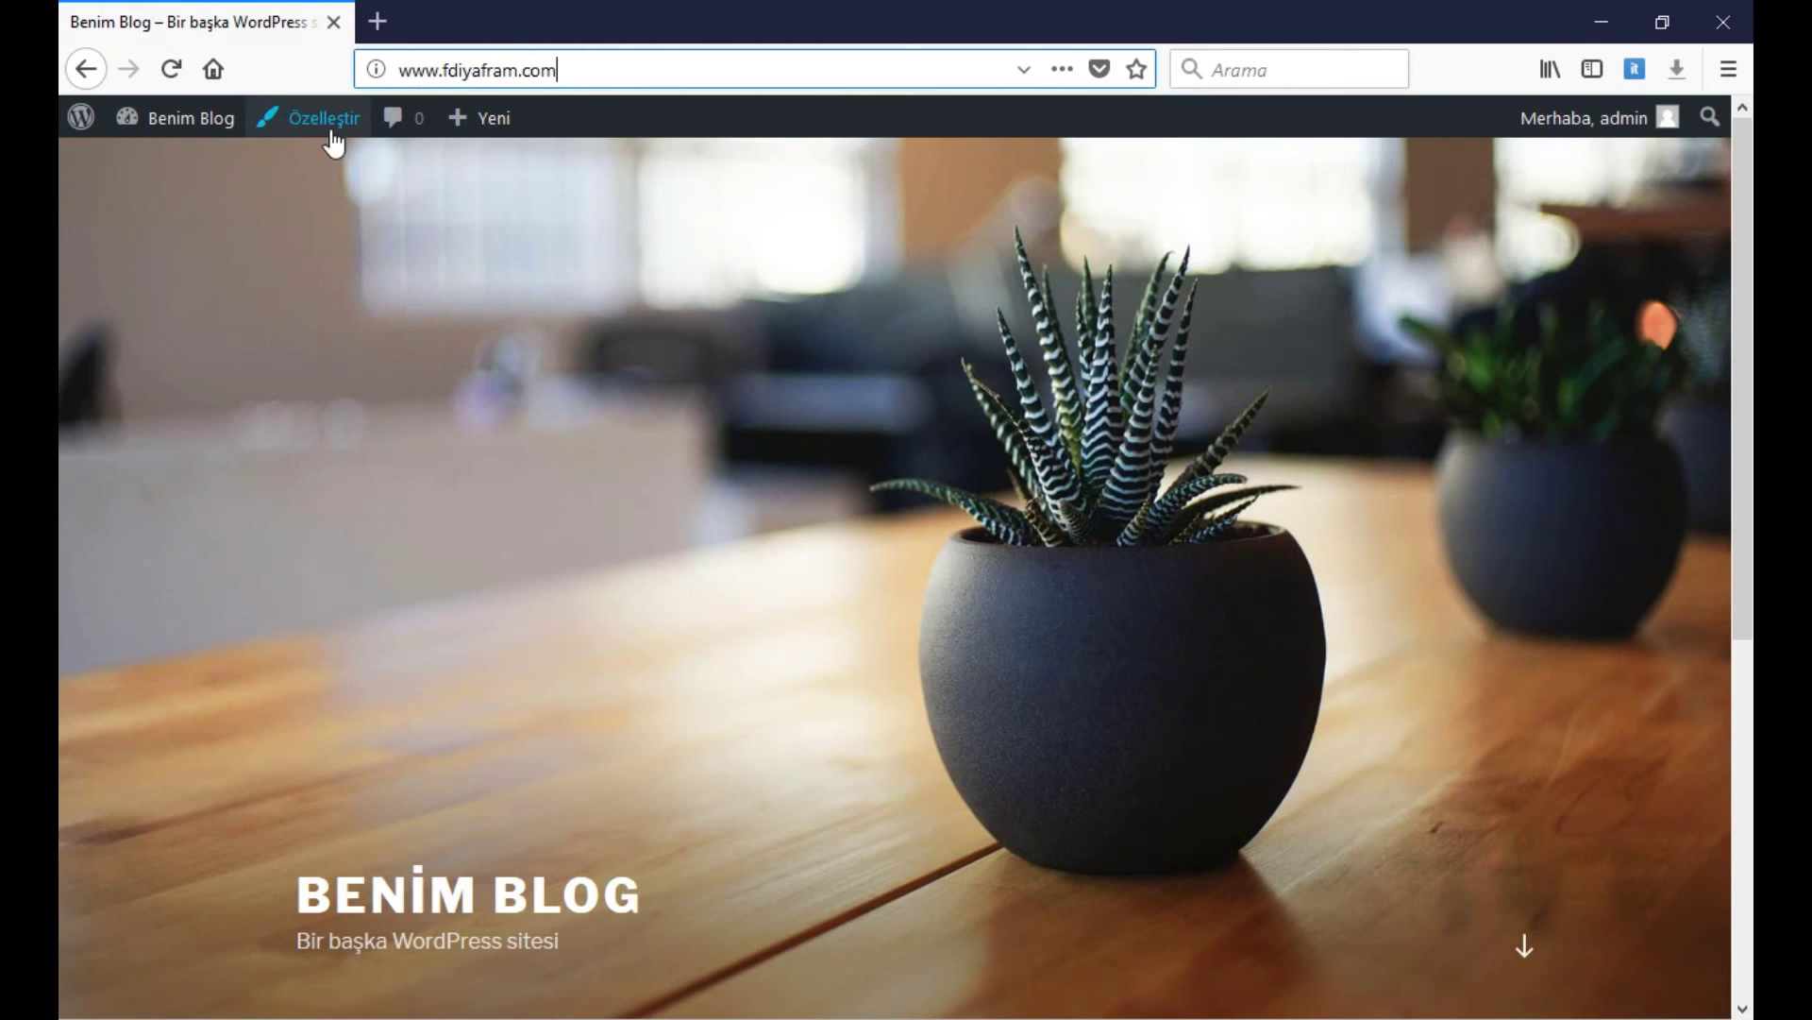
From the Benim Blog dashboard, go to the Görünüm > Temalar themes page
click(166, 126)
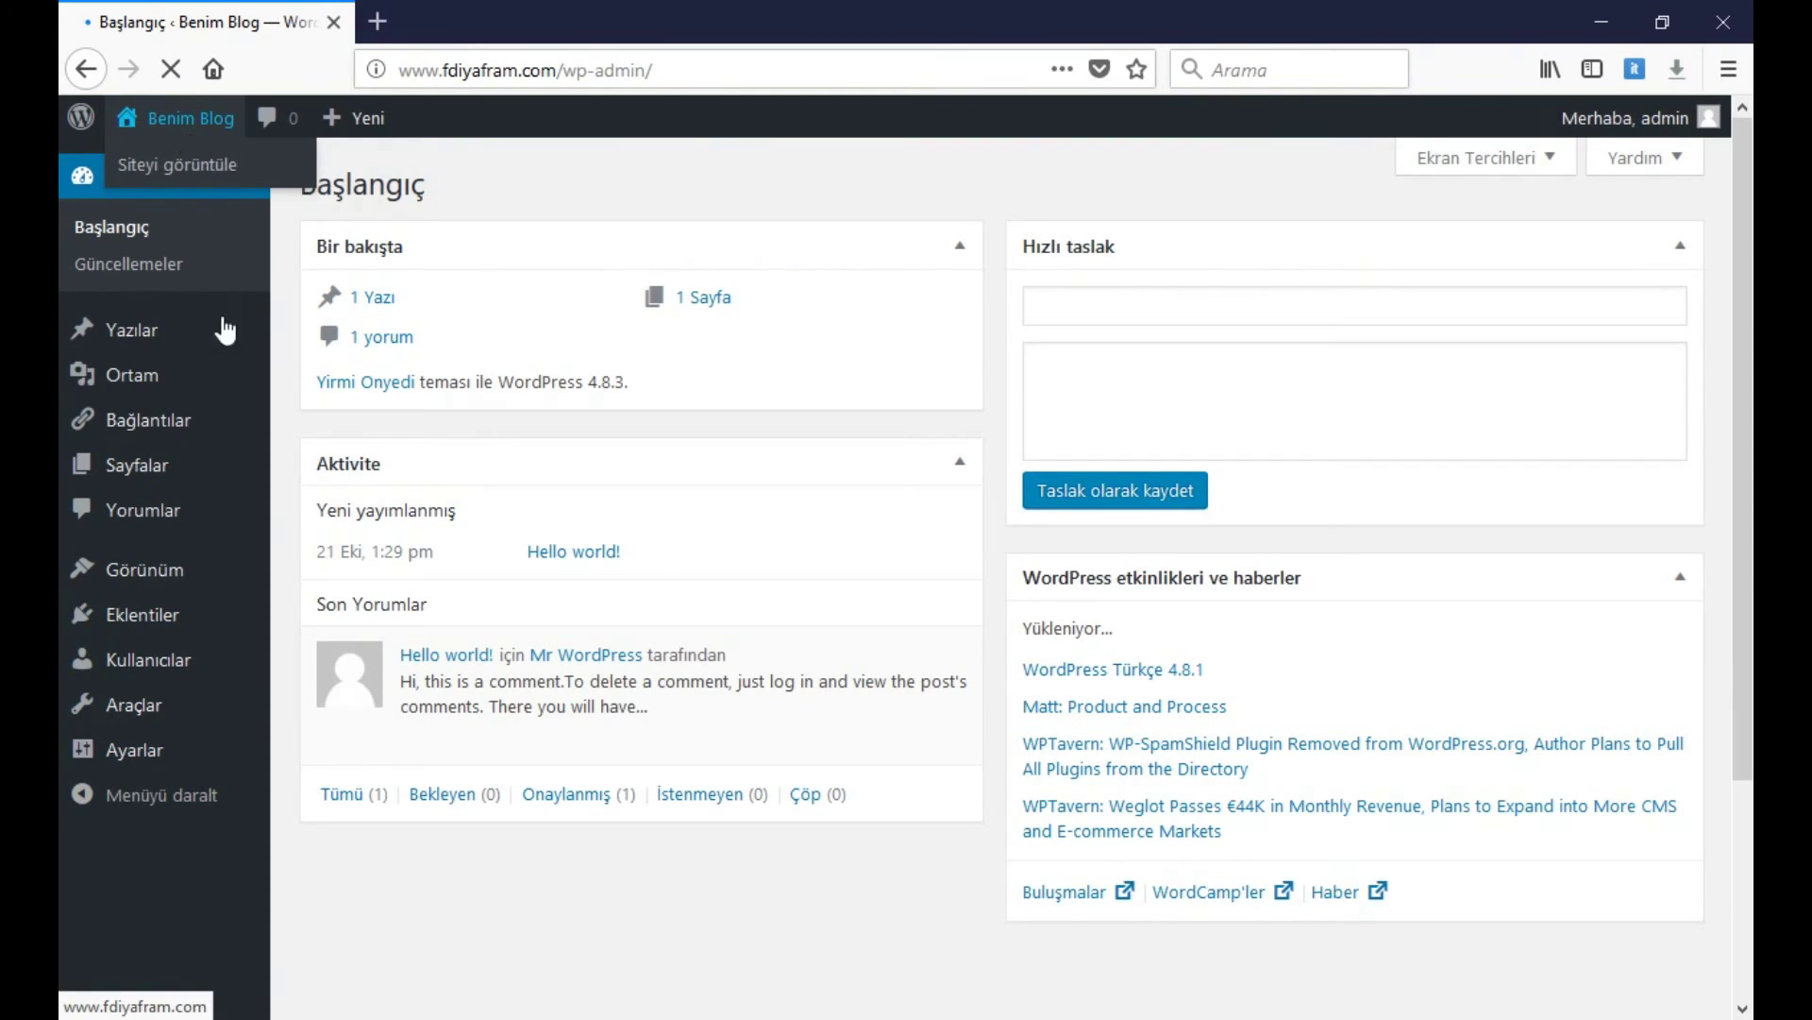
mouse_move(144, 571)
click(343, 579)
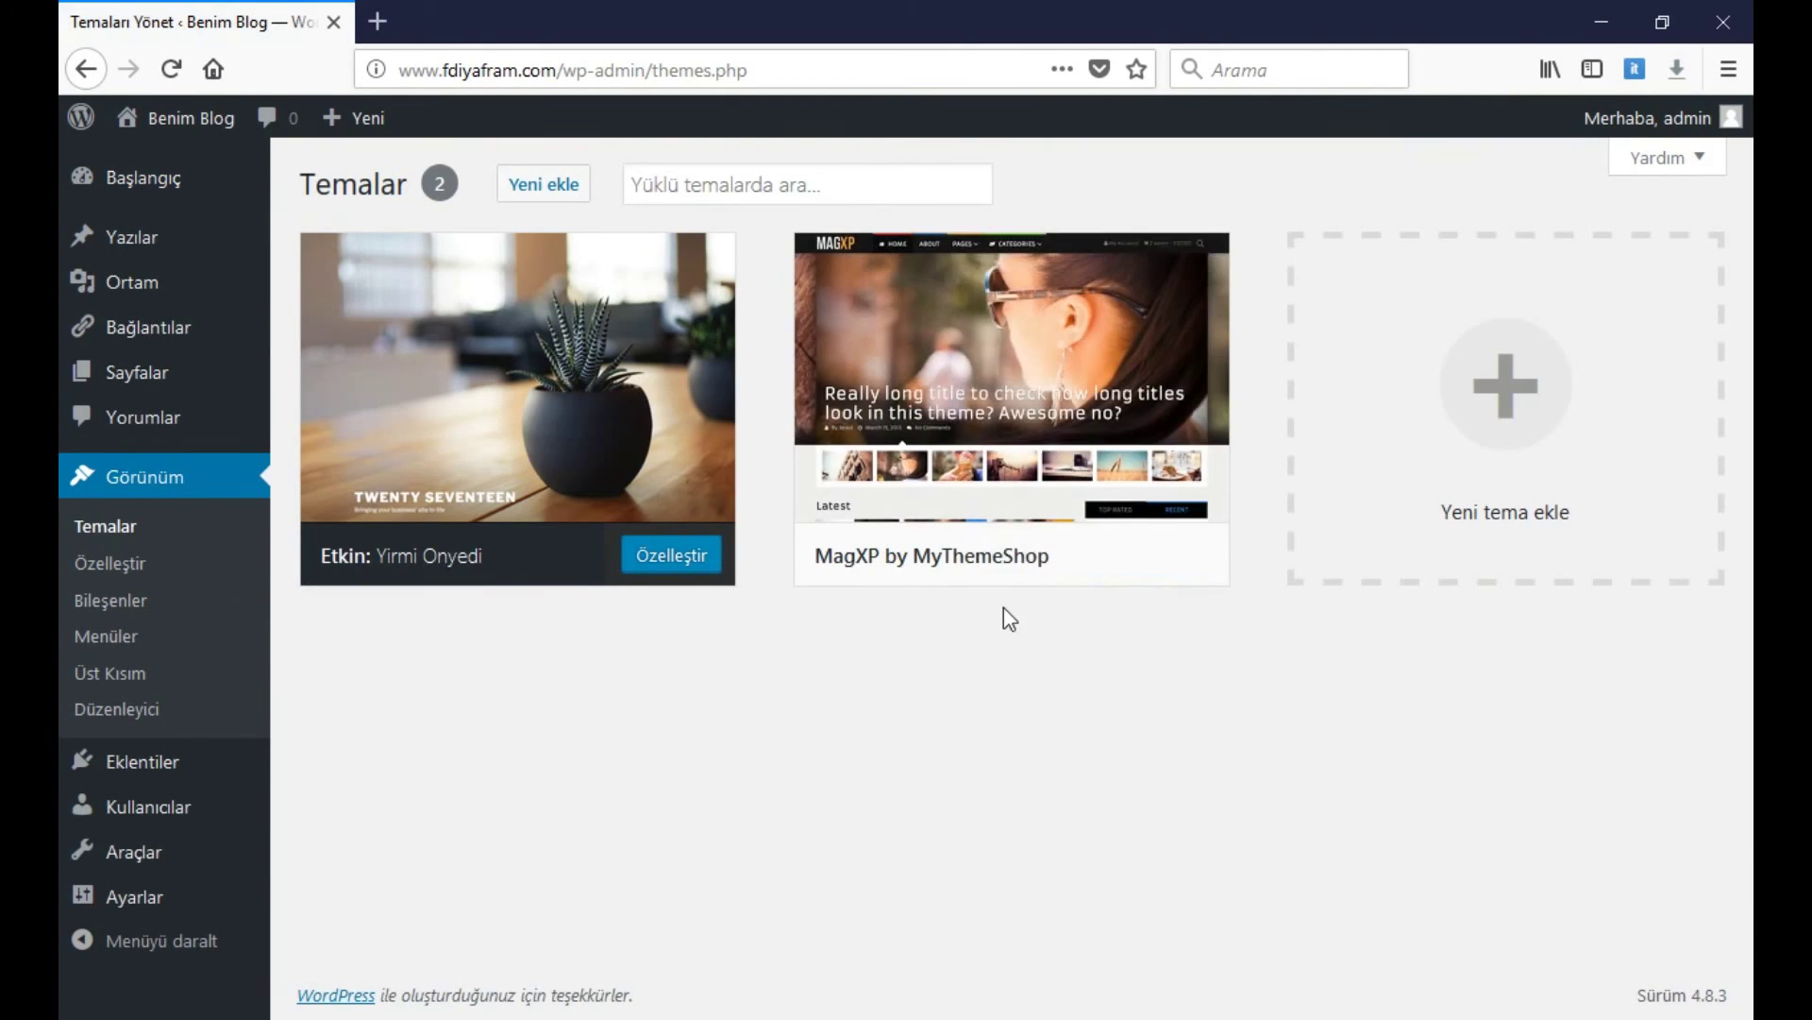
Activate MagXP, dismiss its welcome popup, and view the Benim Blog front page
click(1008, 557)
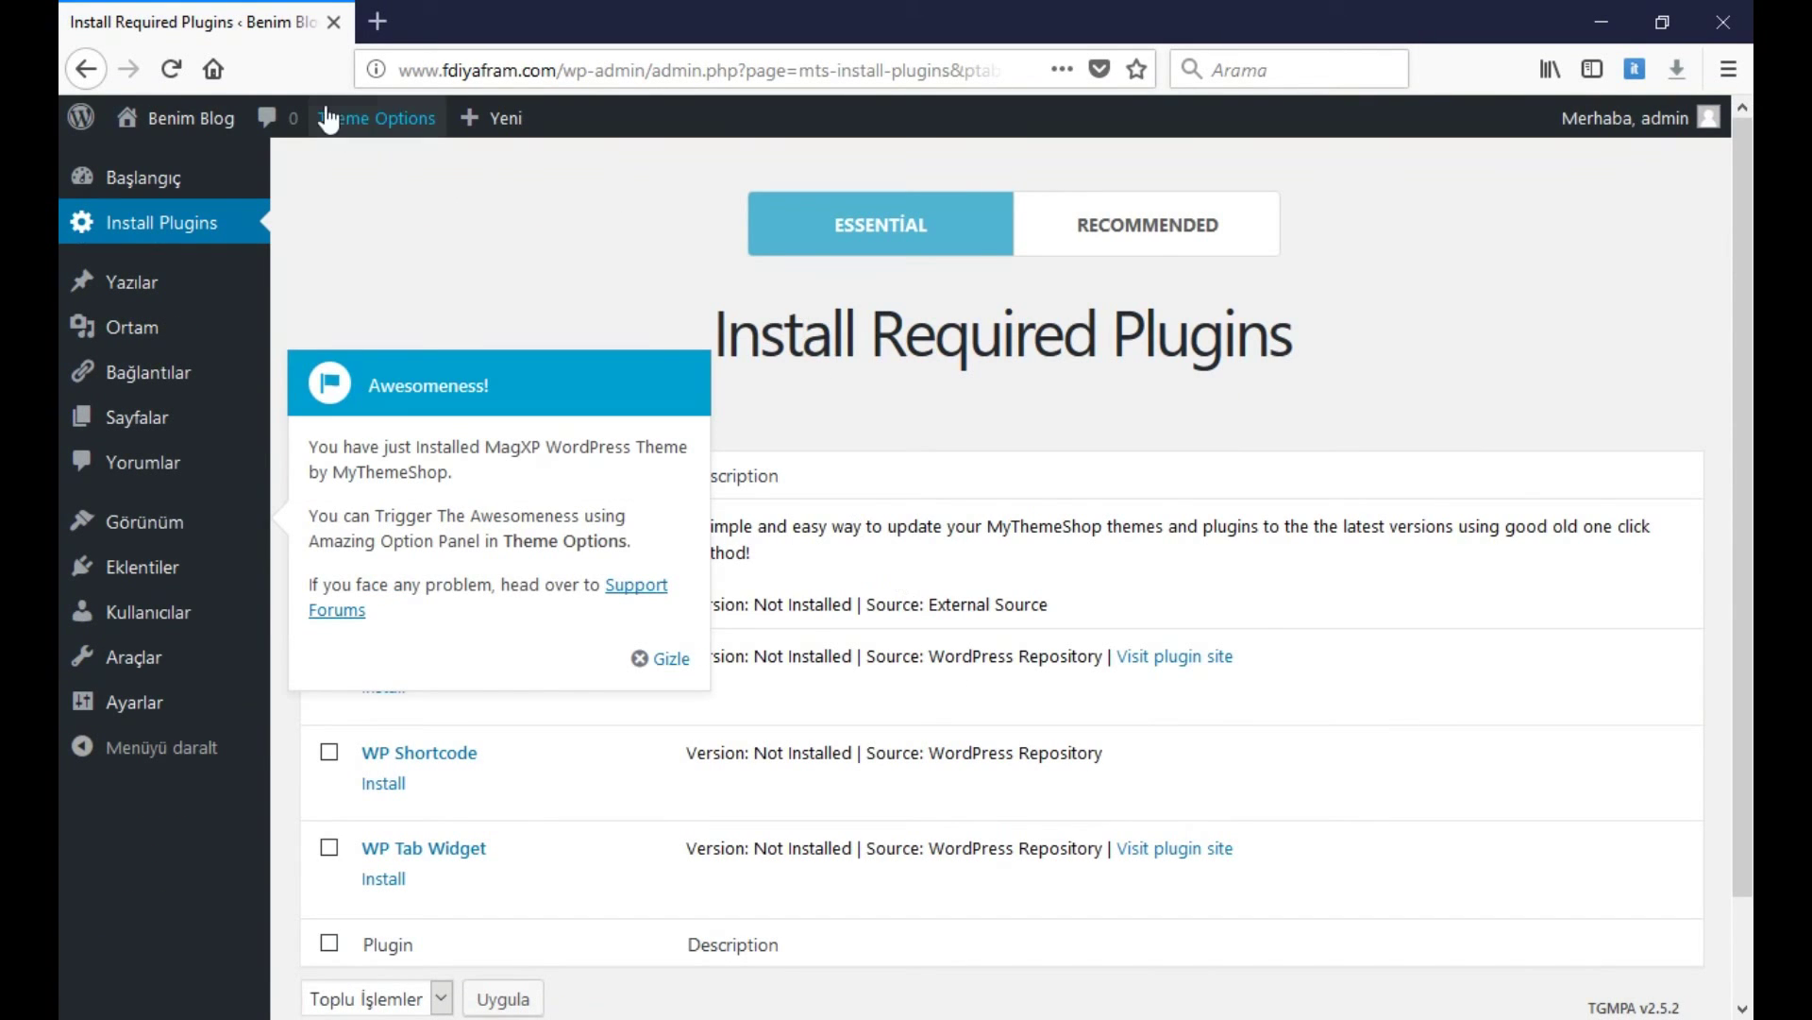
click(676, 658)
scroll(774, 718, down, 2)
scroll(754, 682, up, 2)
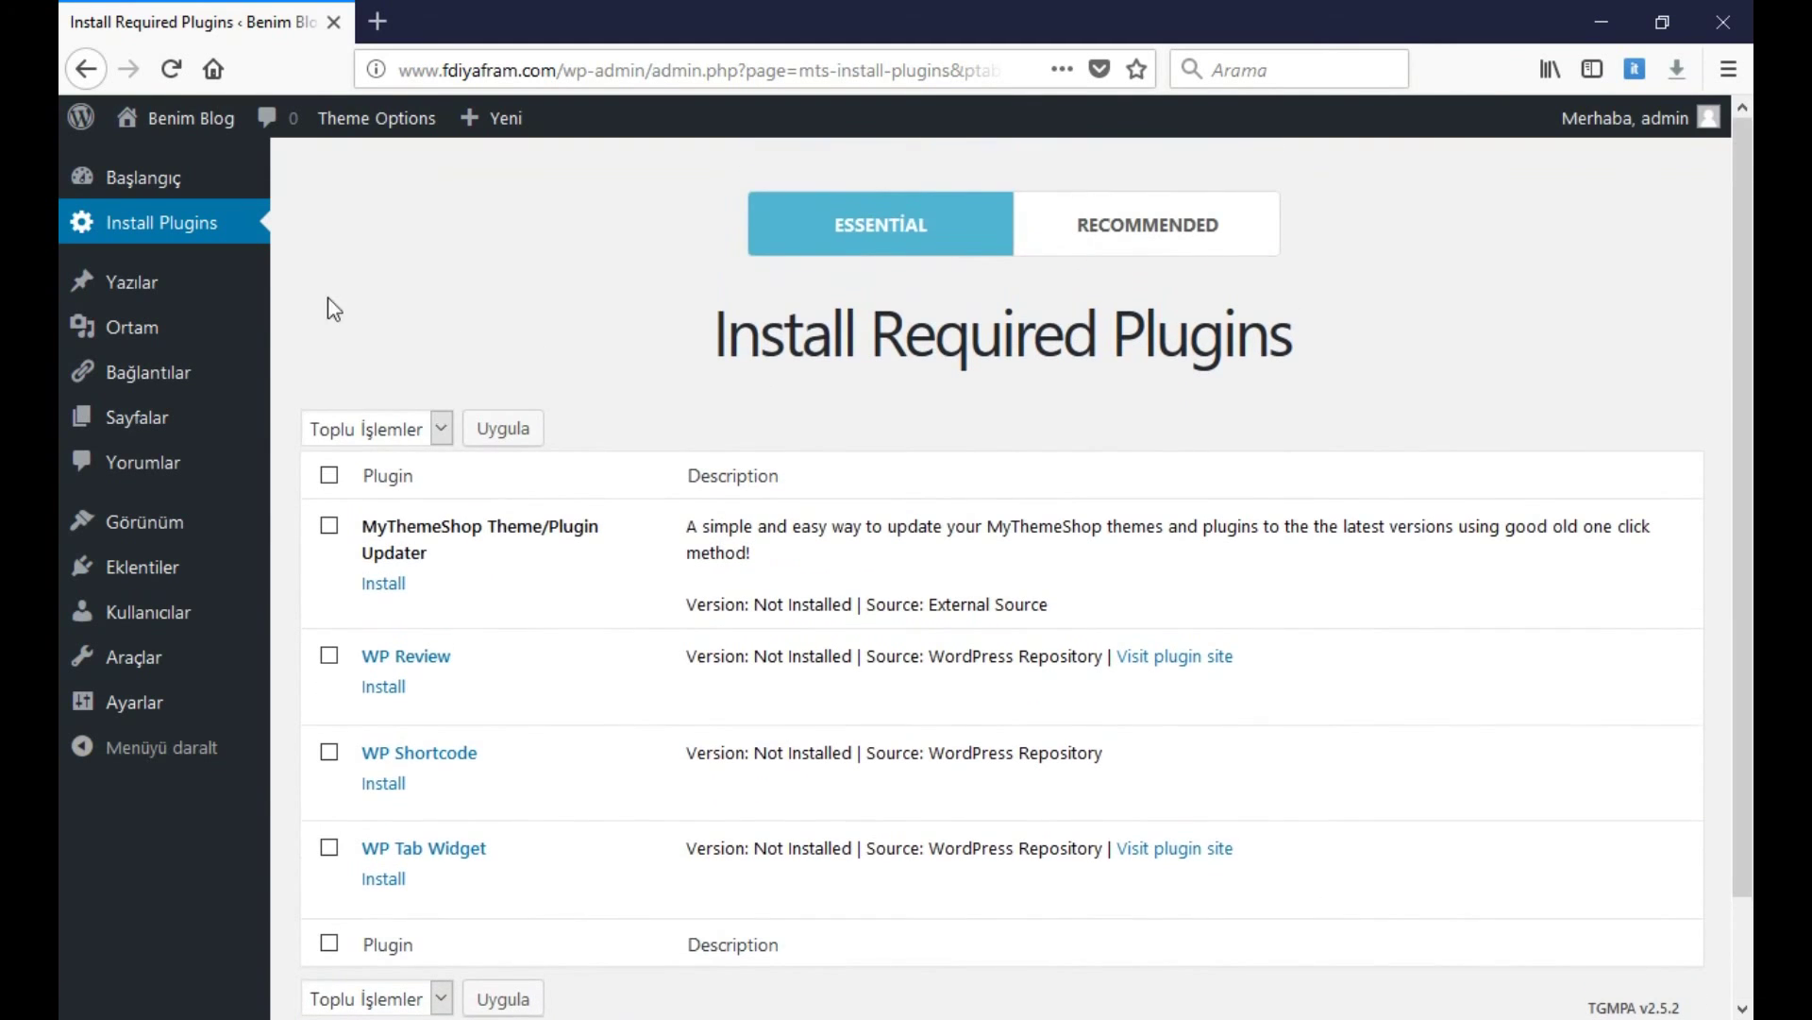
mouse_move(174, 117)
click(175, 165)
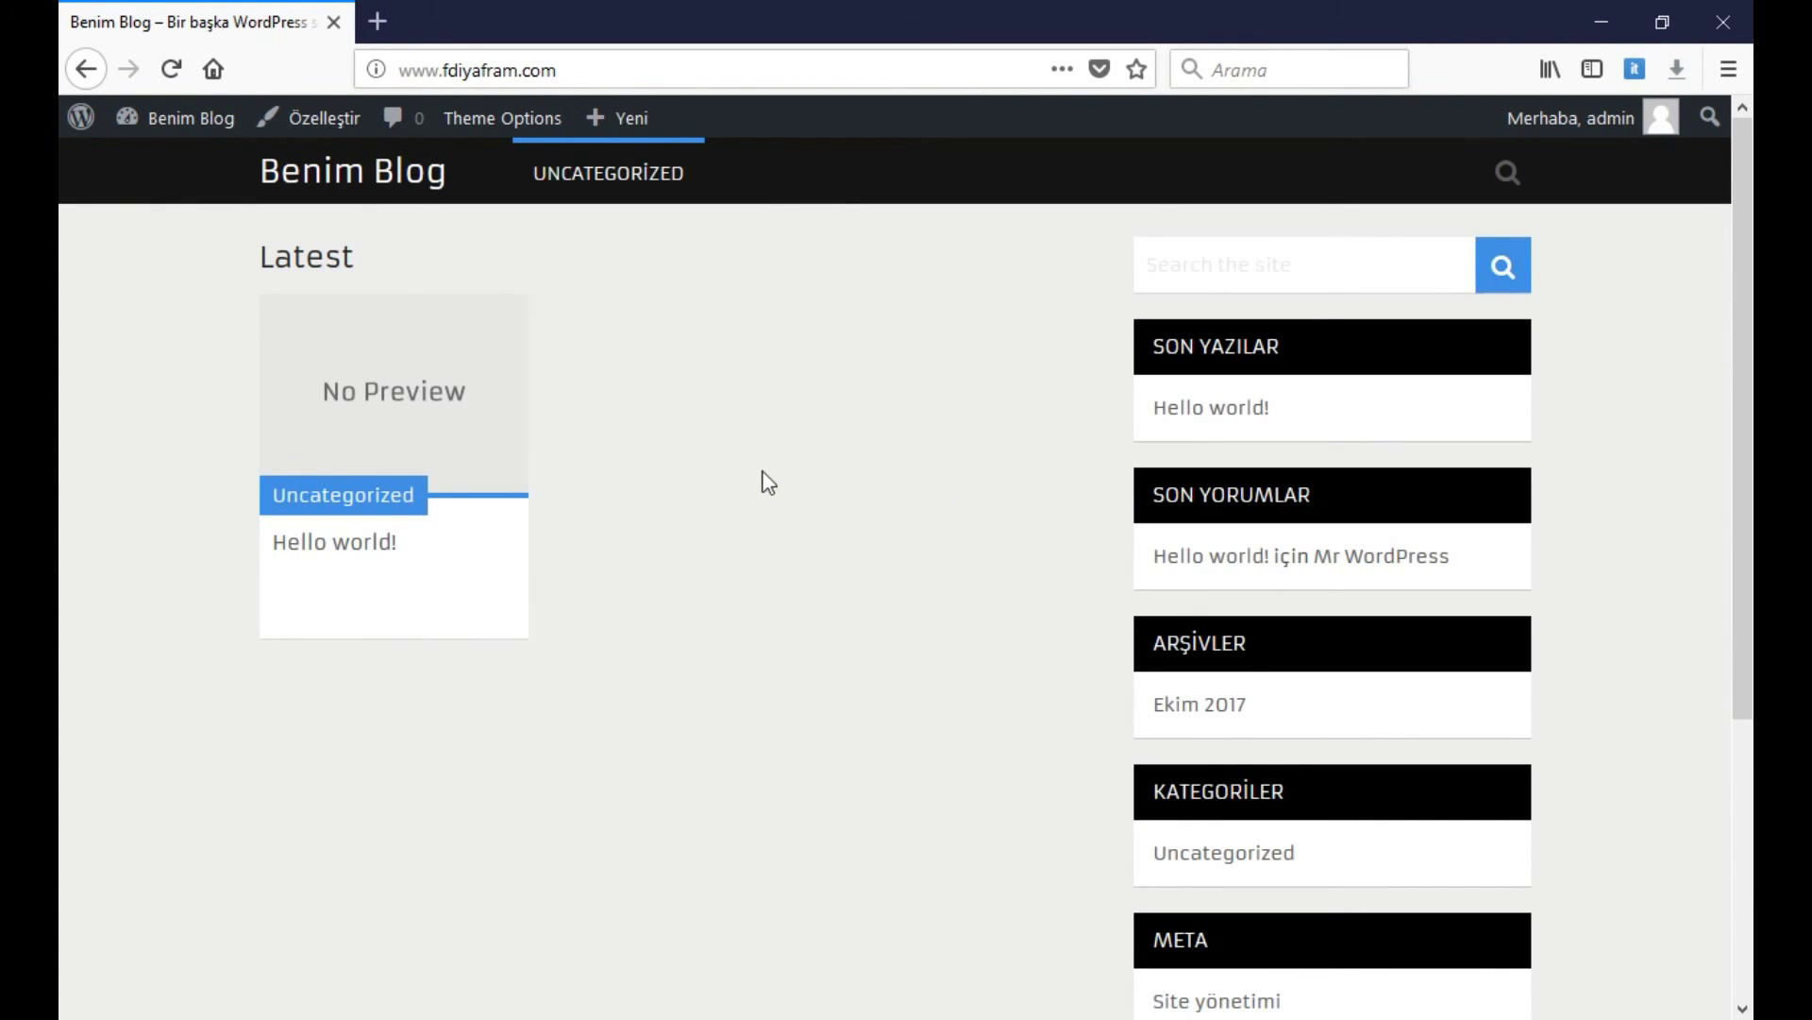
scroll(761, 510, down, 5)
scroll(768, 526, up, 5)
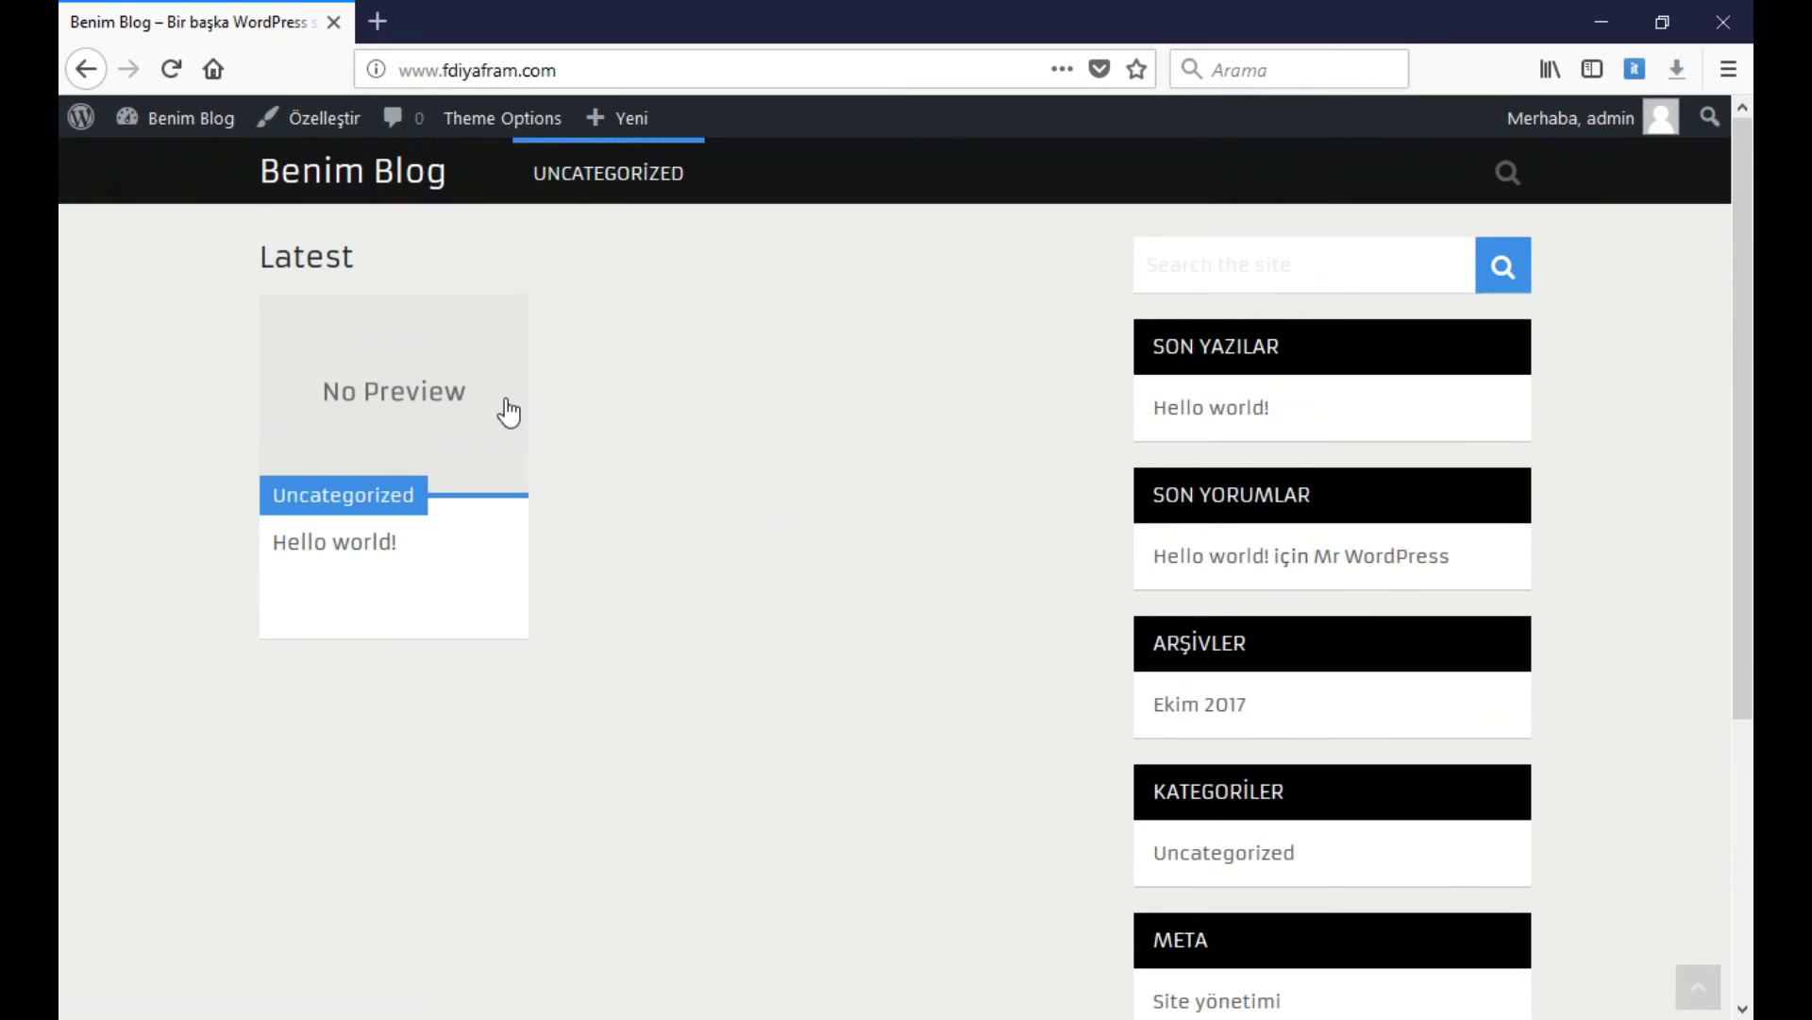
click(425, 451)
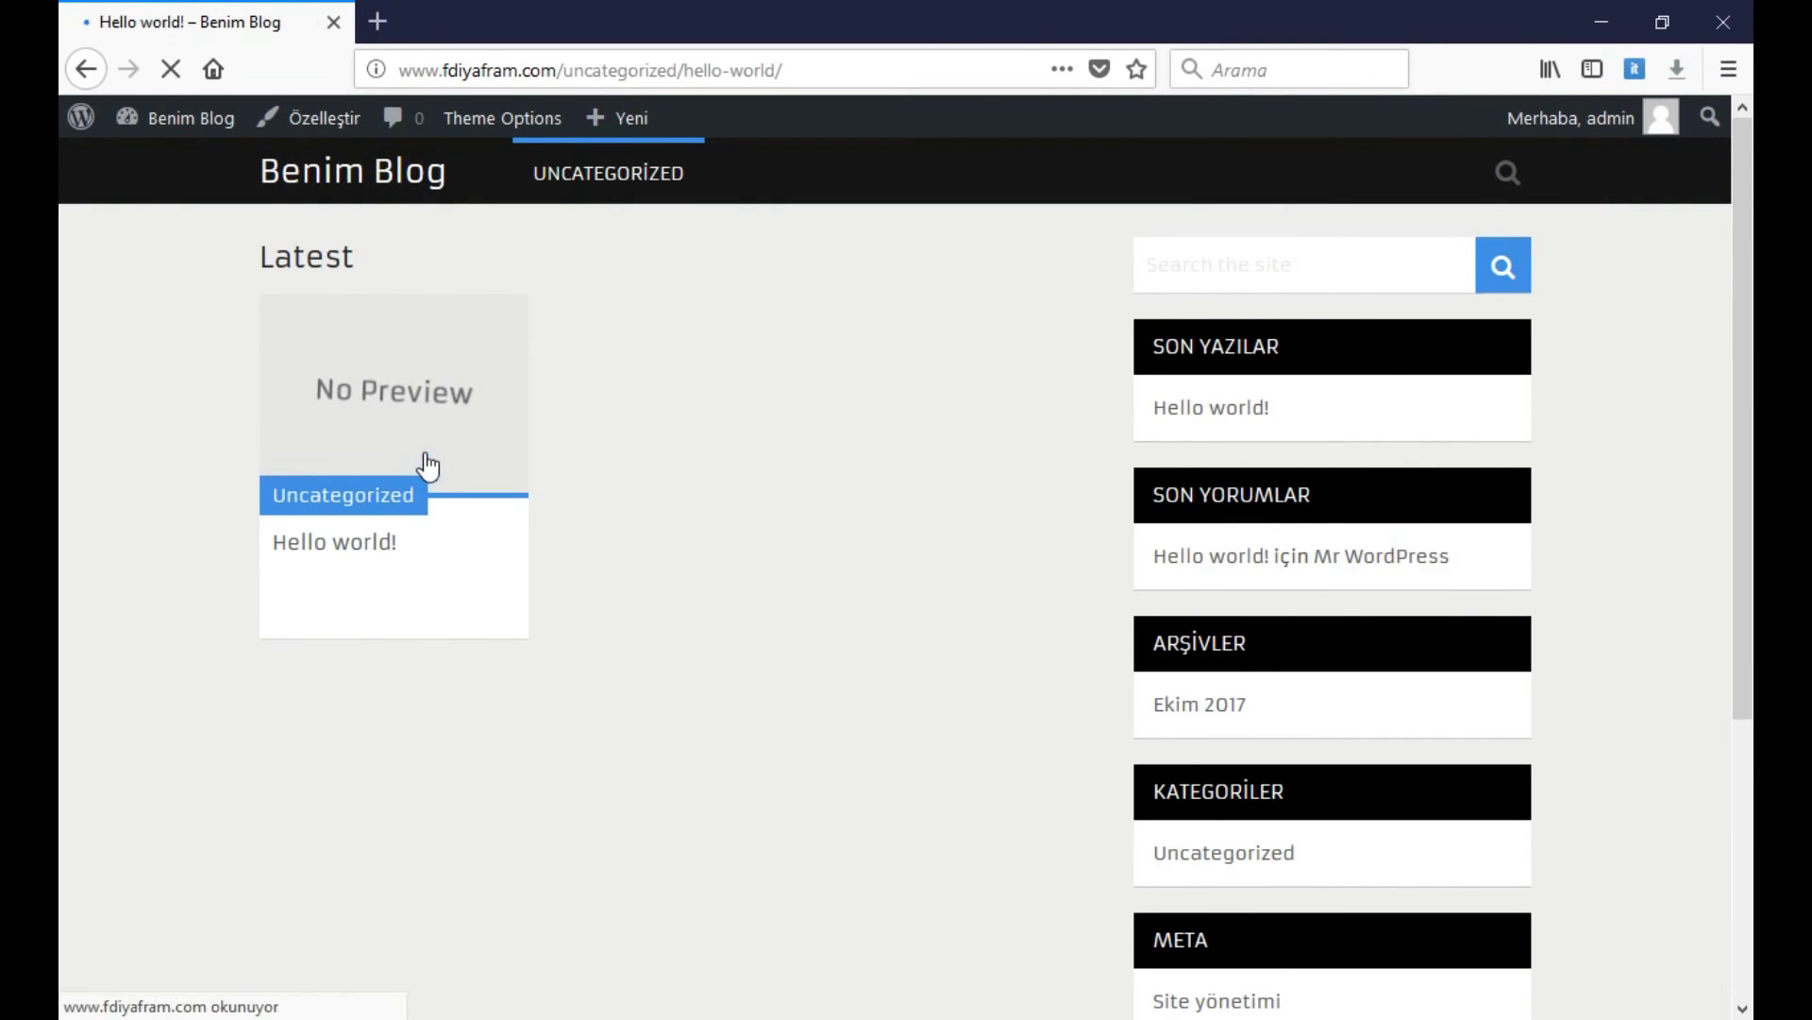
scroll(768, 514, down, 7)
scroll(769, 513, up, 7)
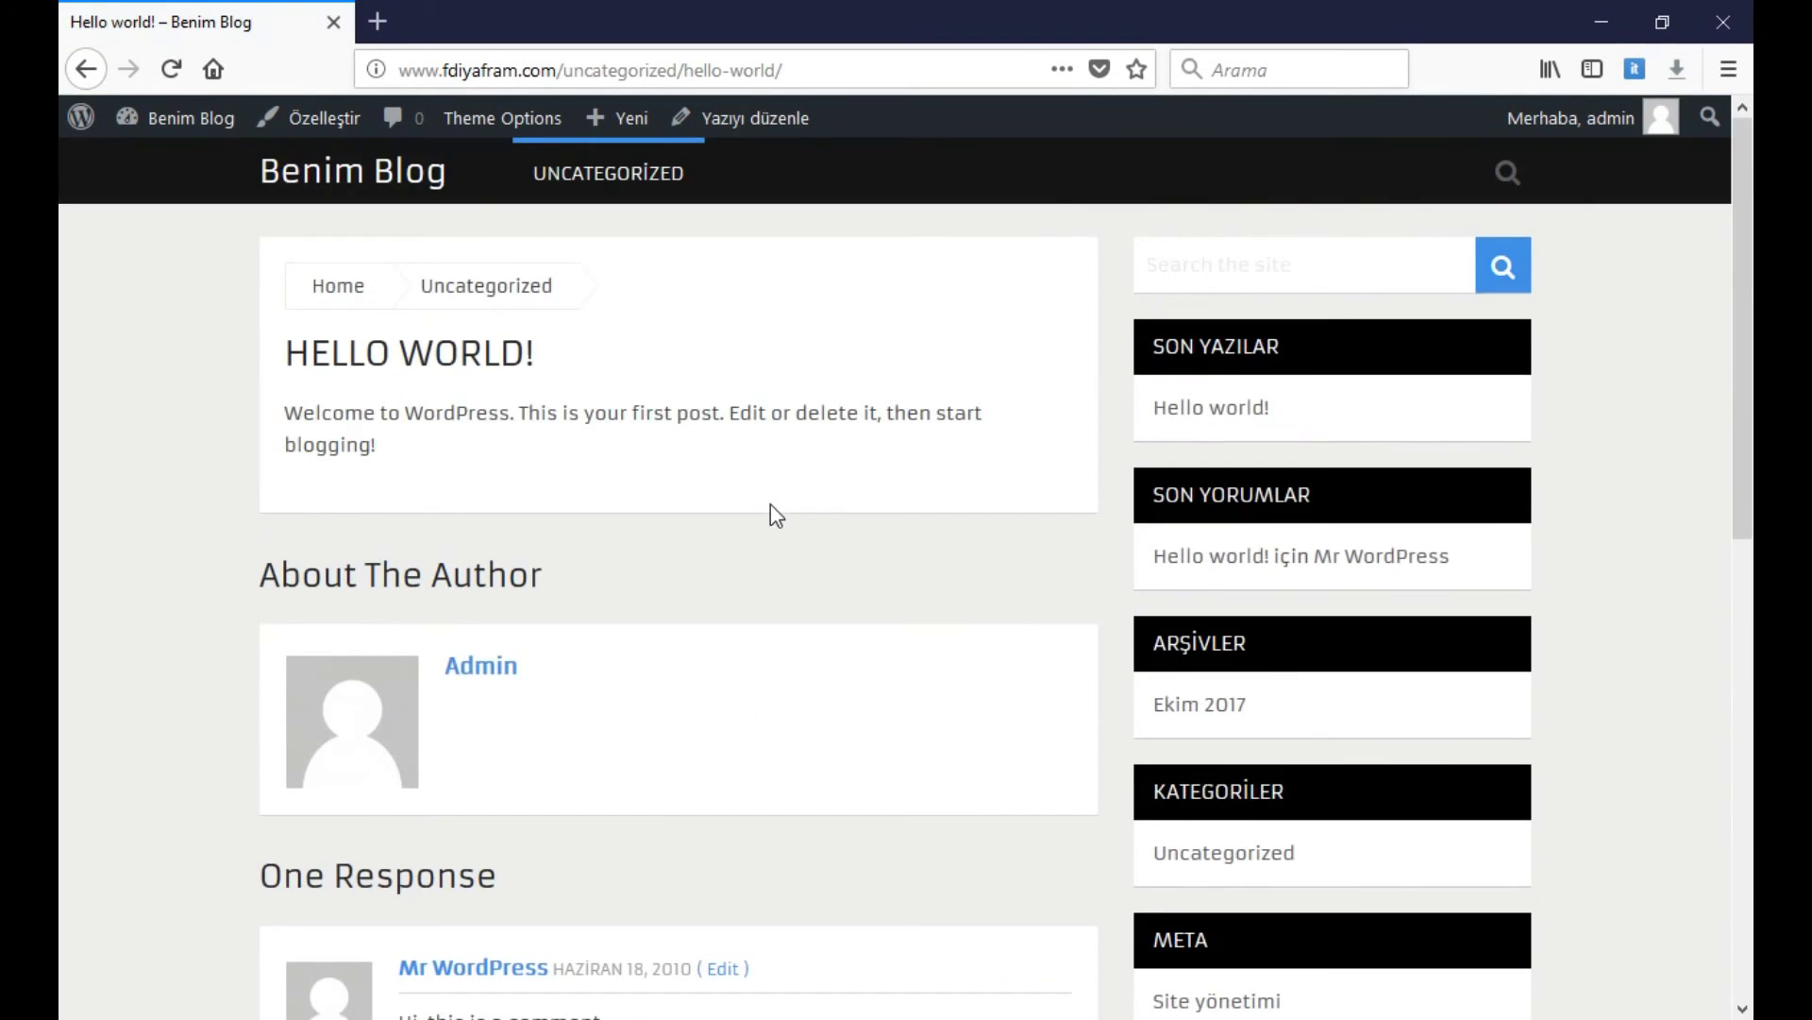
scroll(745, 534, down, 3)
scroll(734, 548, down, 5)
scroll(733, 541, up, 8)
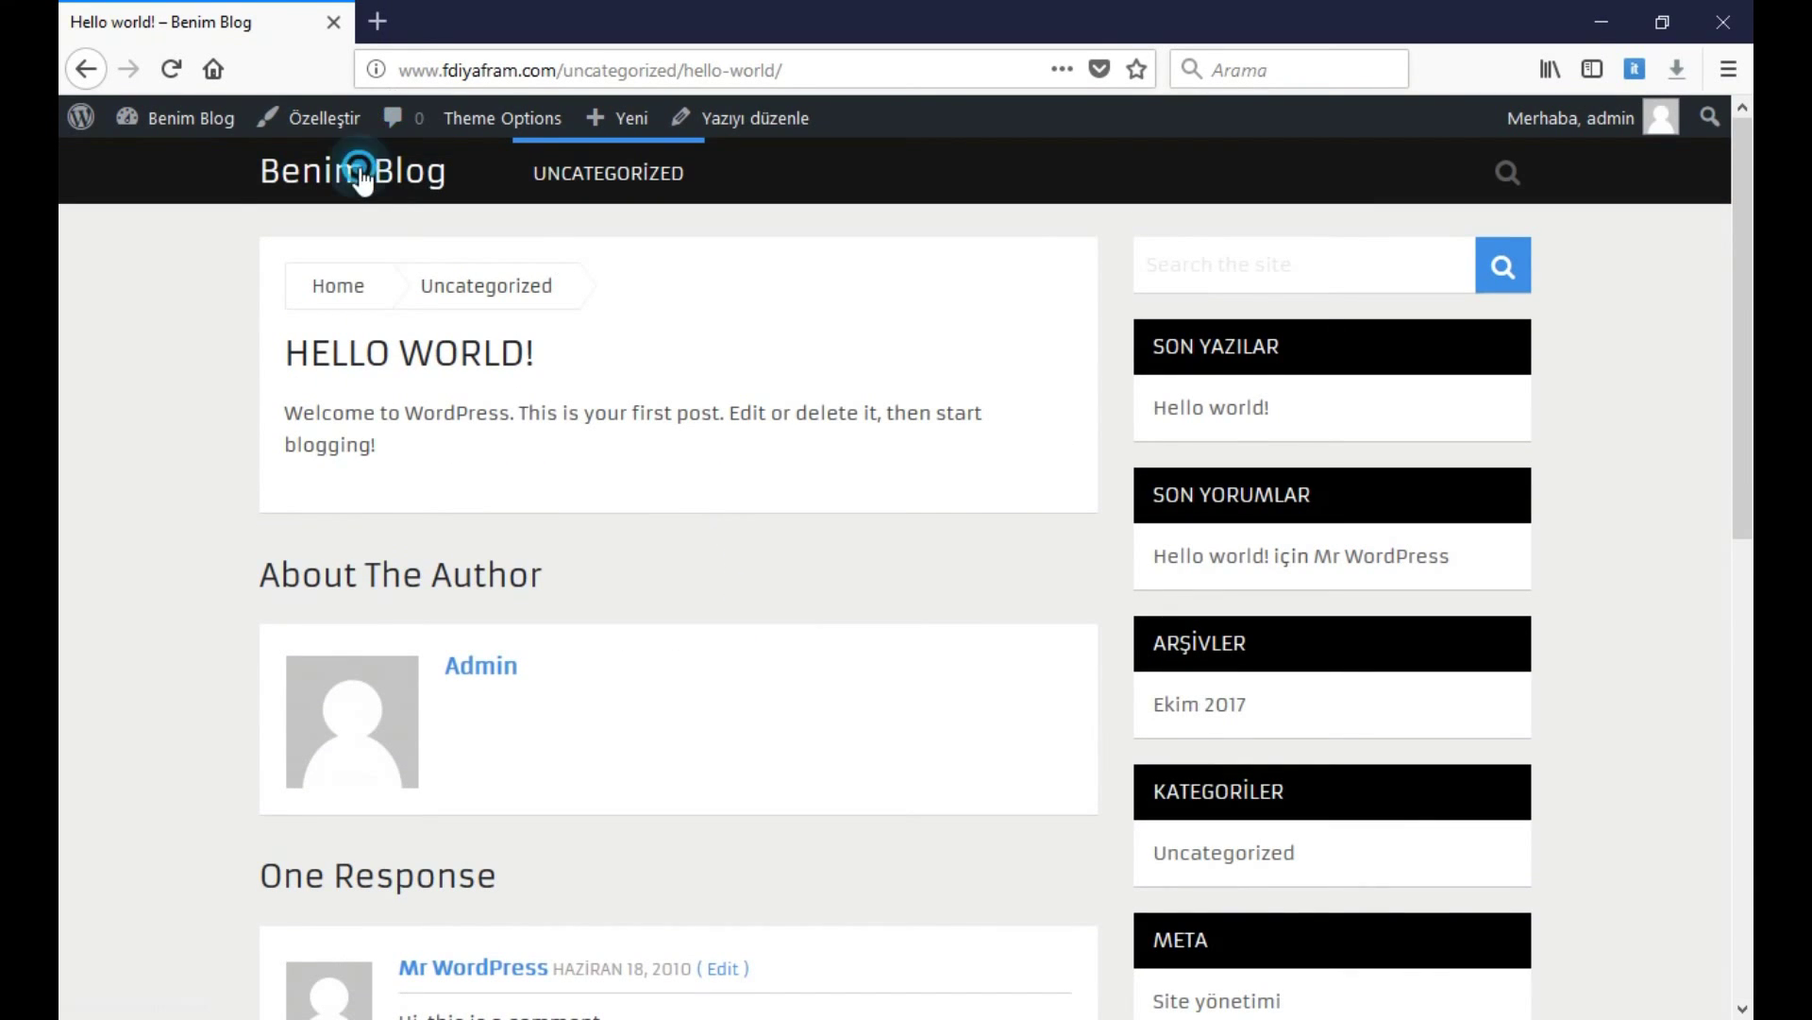
click(357, 177)
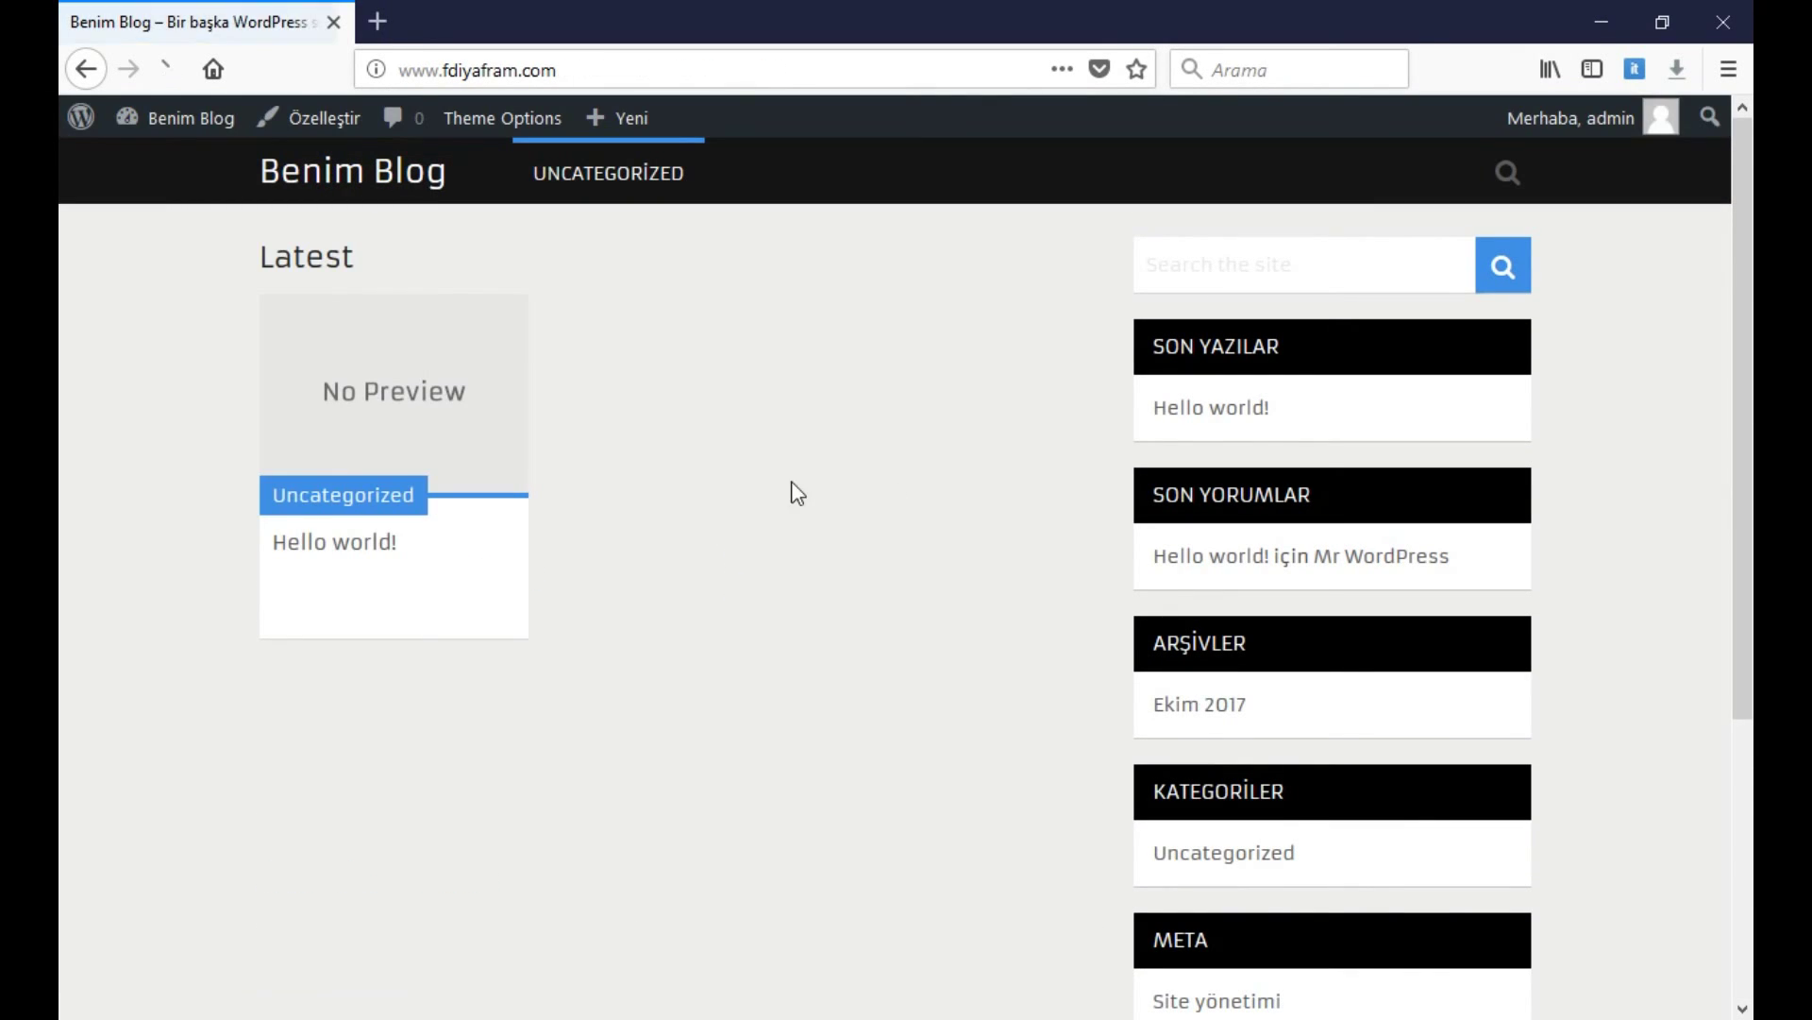